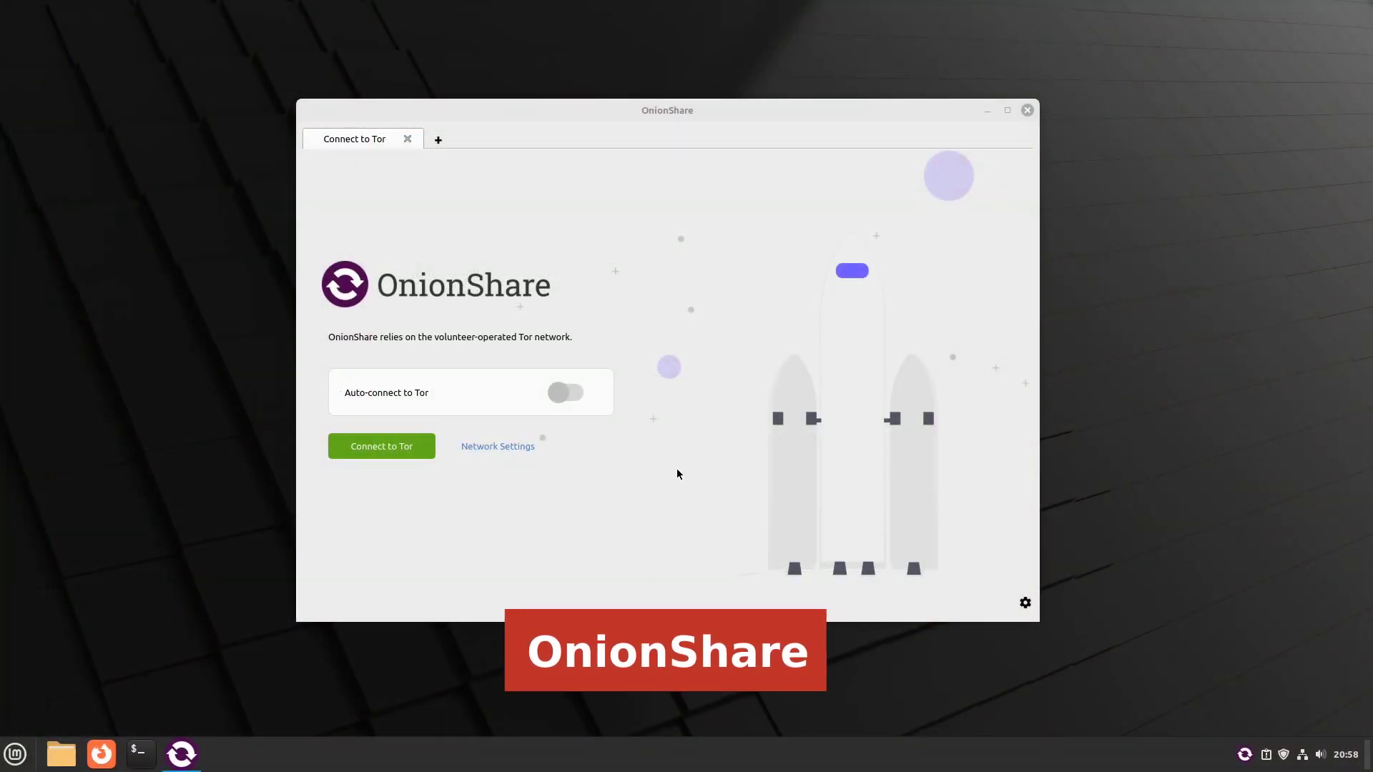
Step: Review and save OnionShare's Tor network and general settings, then connect to Tor
left_click(515, 449)
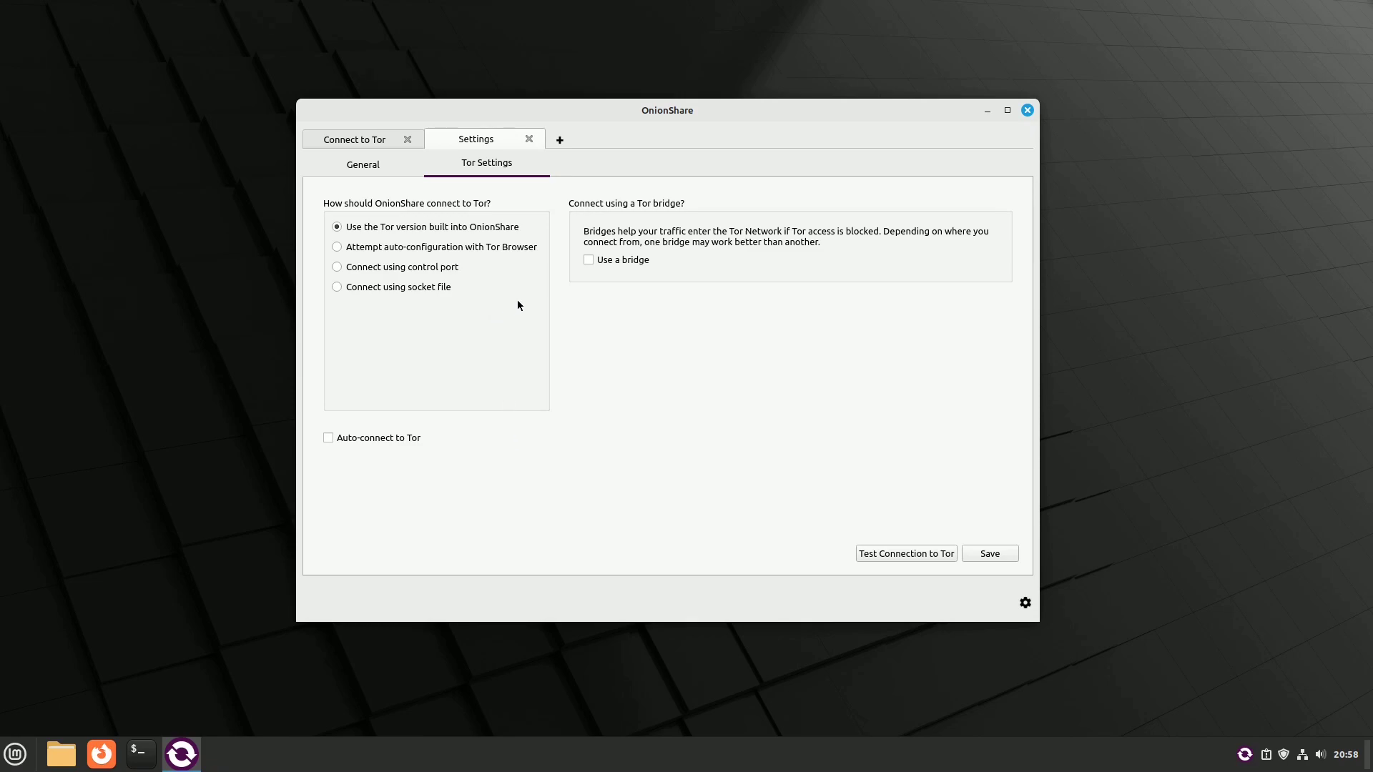
left_click(364, 164)
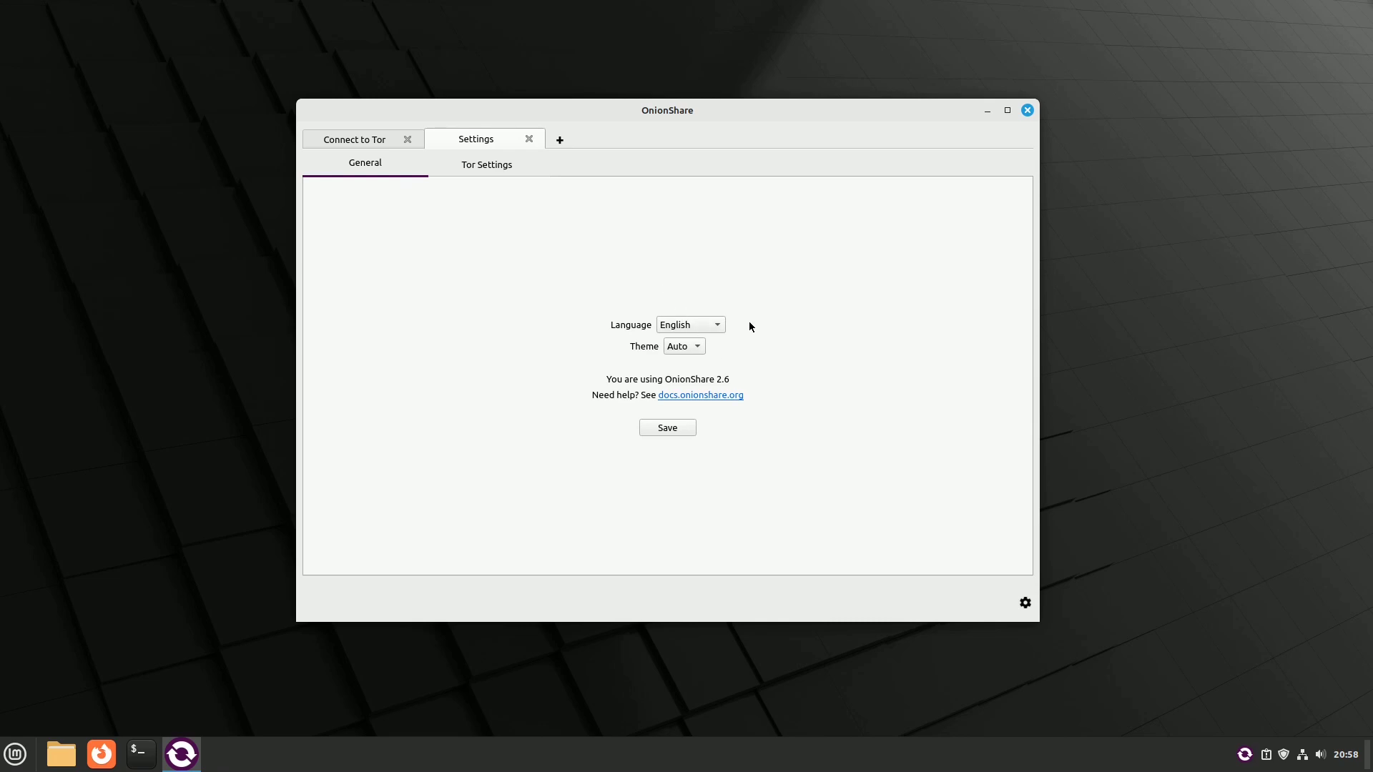
left_click(667, 429)
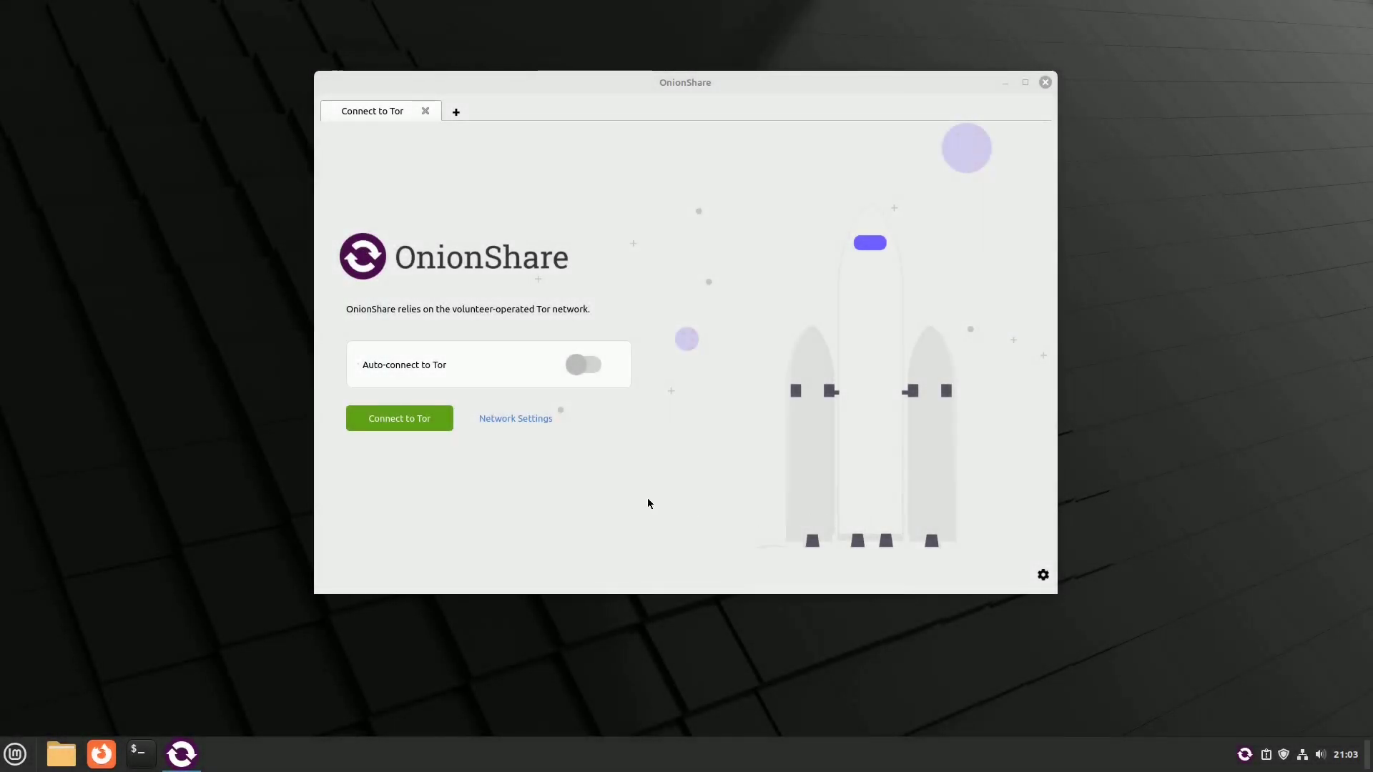
left_click(412, 420)
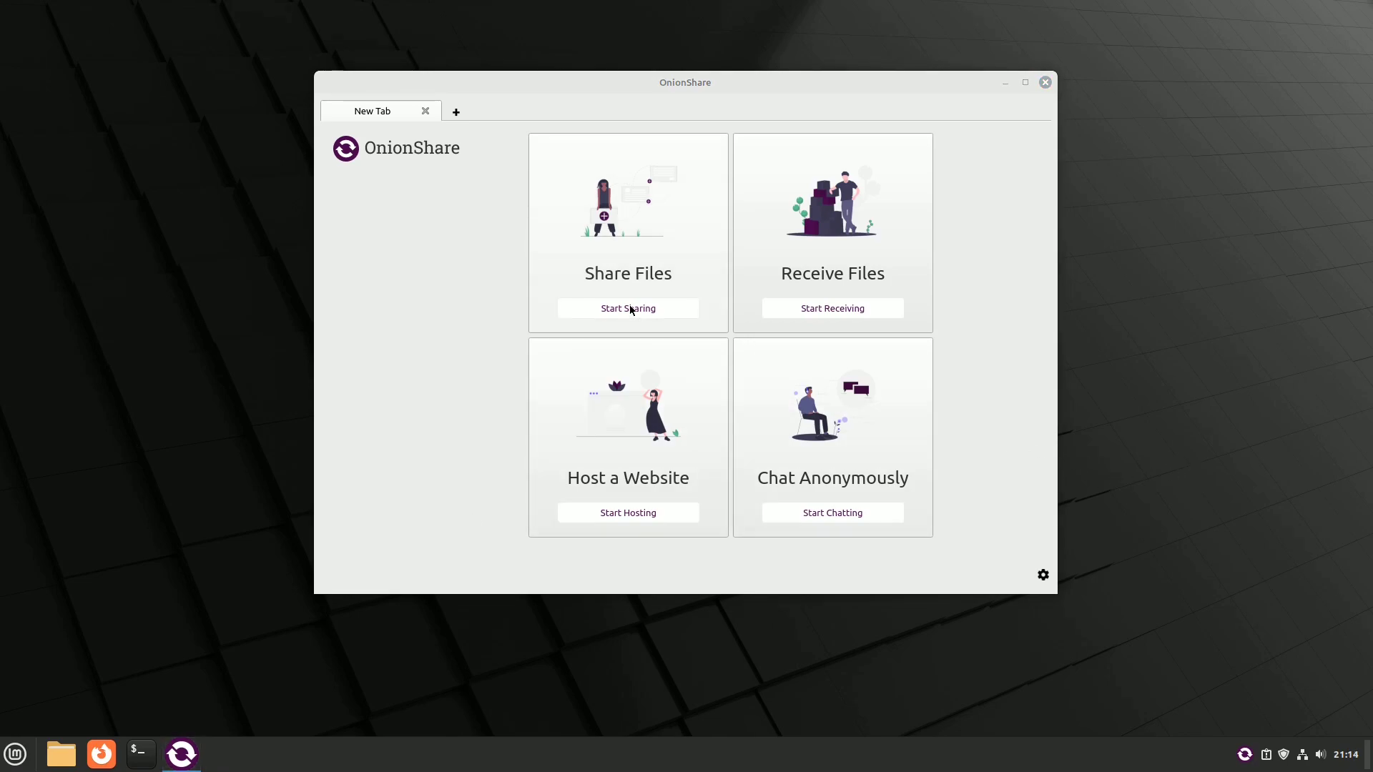
Step: Share the Pictures > LM Wallpapers folder in a new file-sharing session
left_click(631, 310)
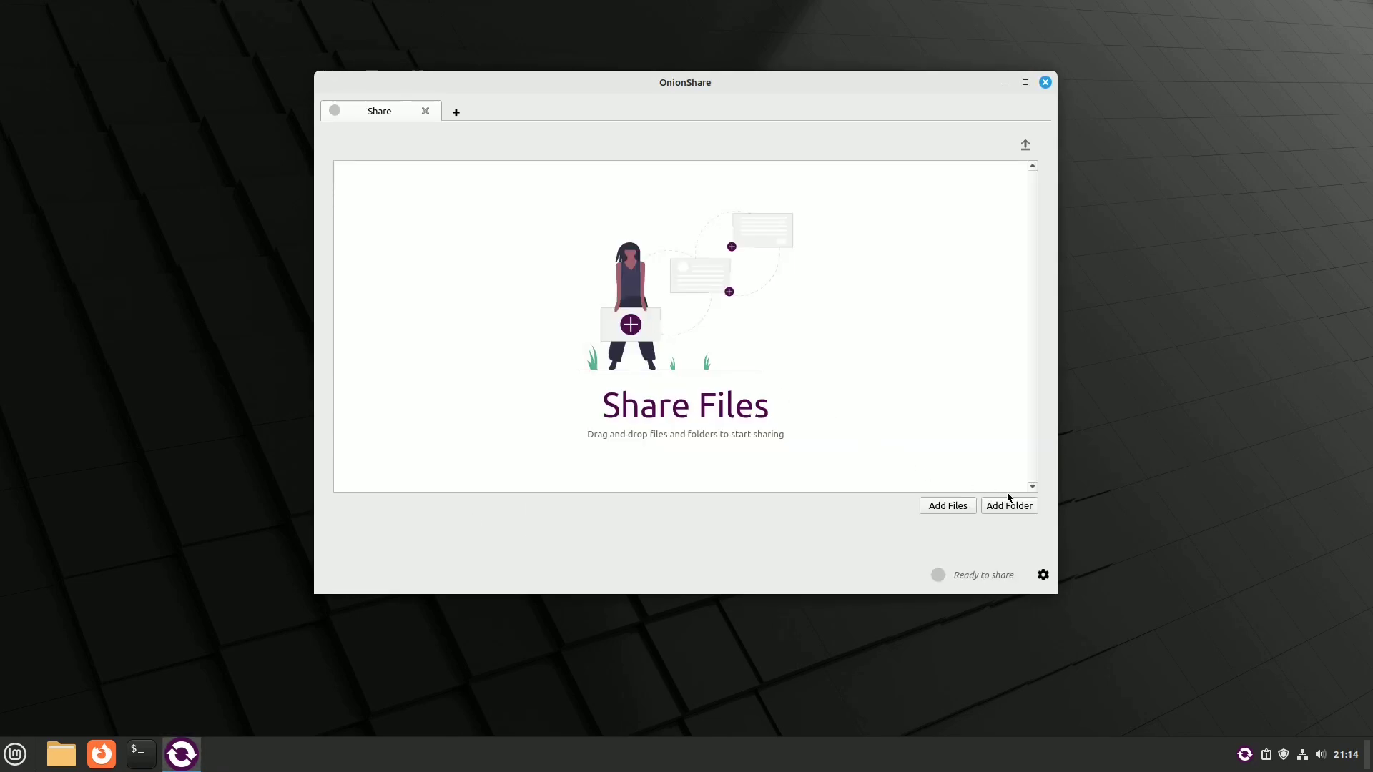
left_click(1023, 509)
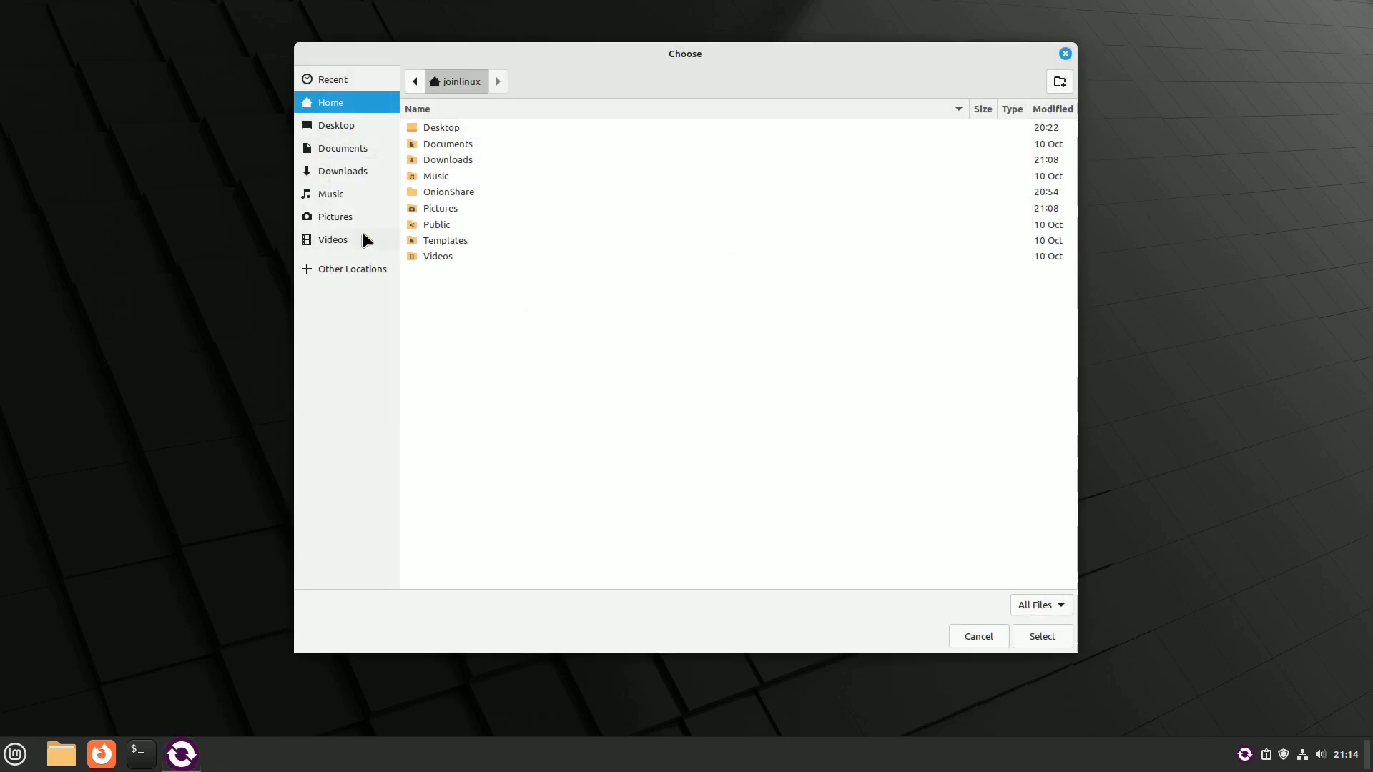
left_click(343, 216)
left_click(453, 127)
left_click(1041, 635)
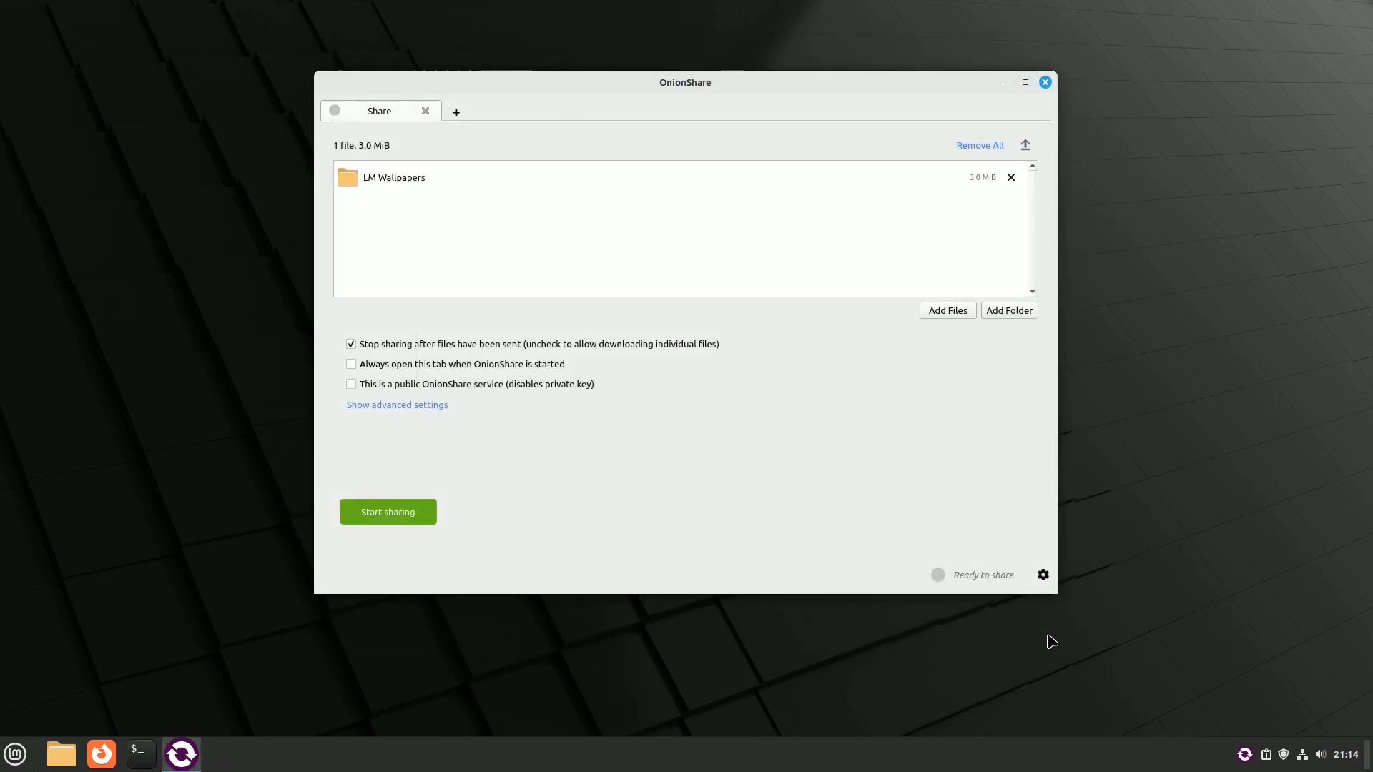
left_click(382, 512)
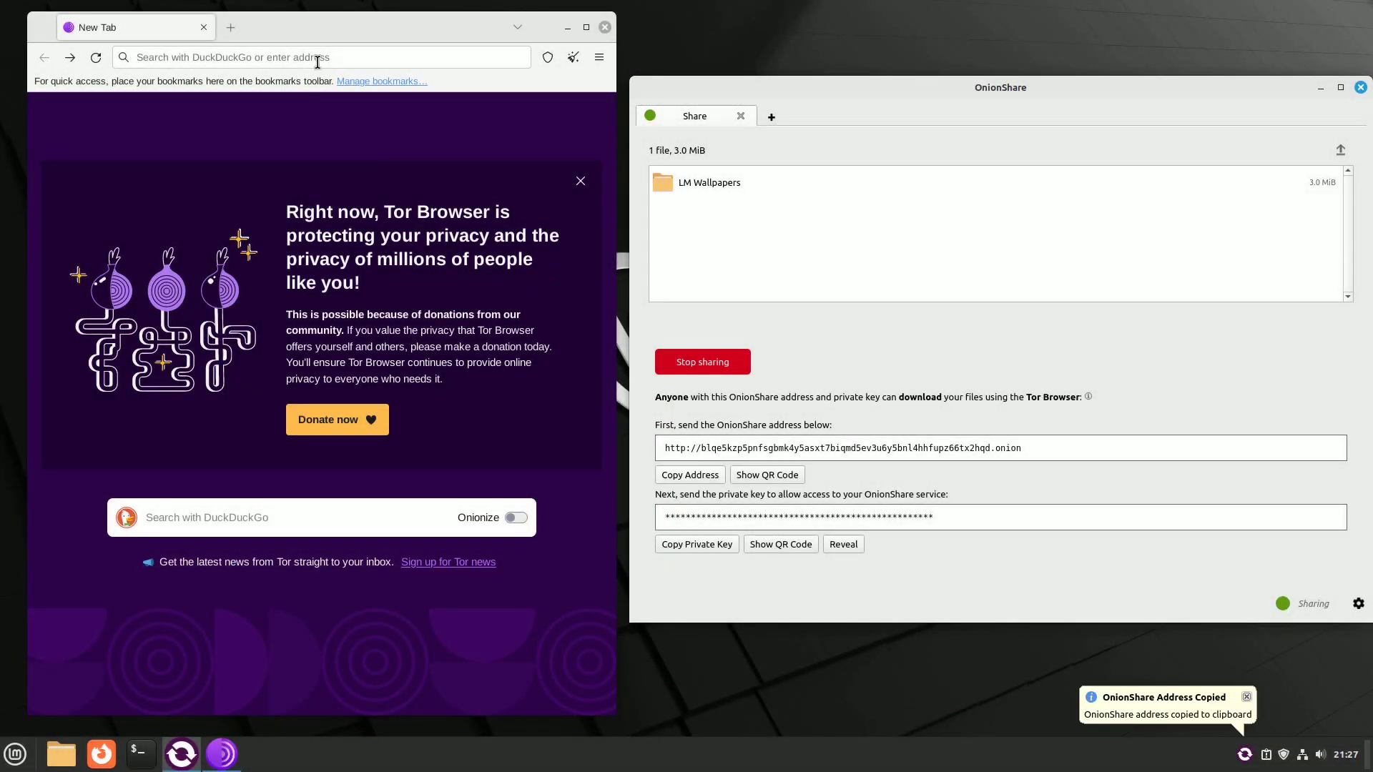
Step: Load the copied onion address in Tor Browser
left_click(318, 62)
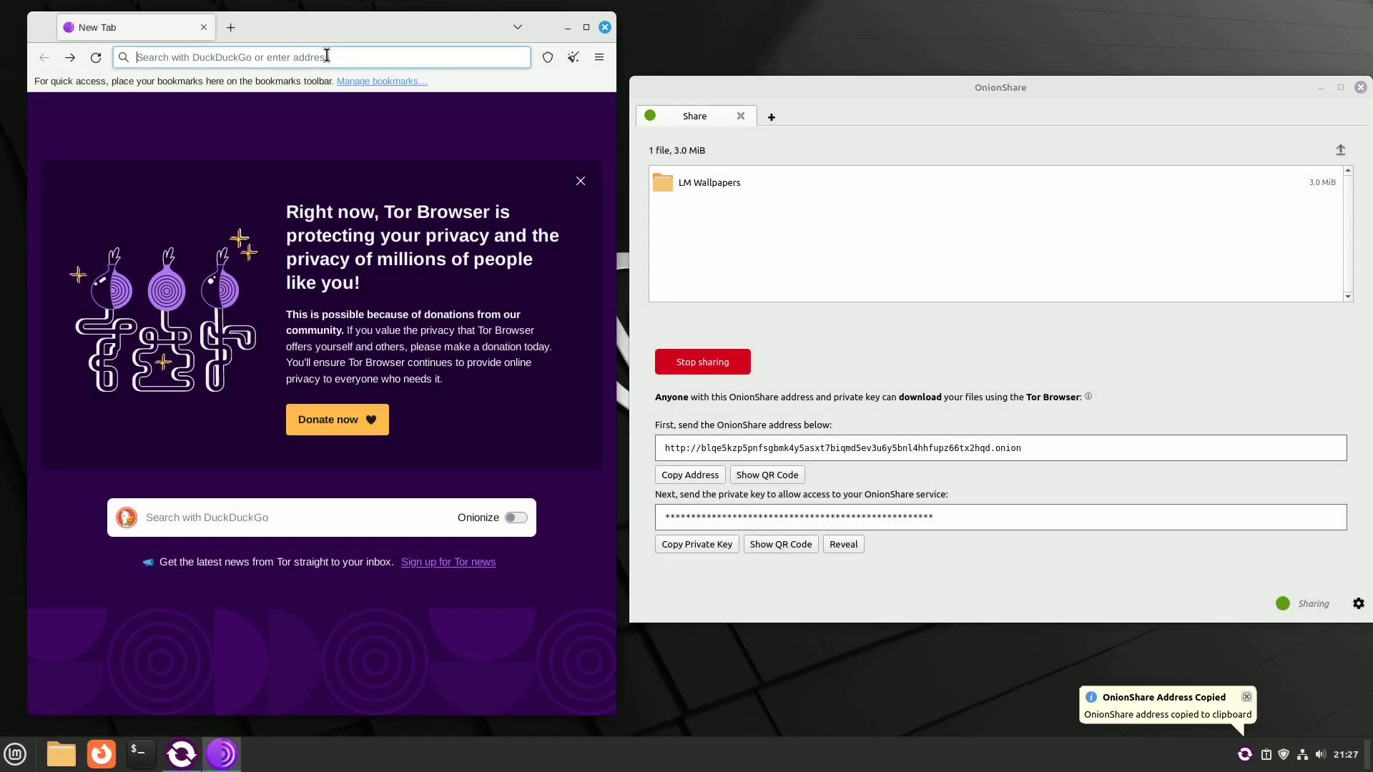
key("Return")
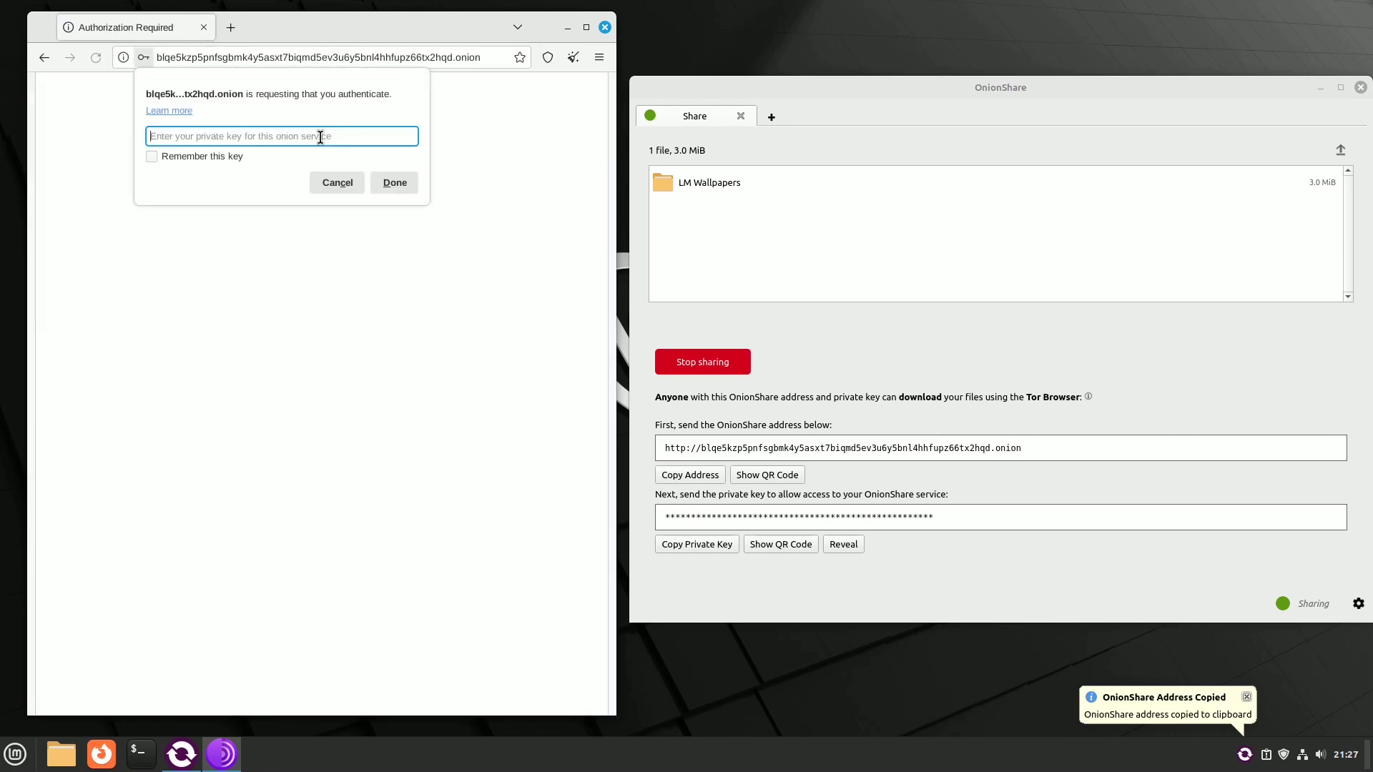
Step: Authenticate with the share's private key and save all shared wallpapers as a zip
left_click(697, 545)
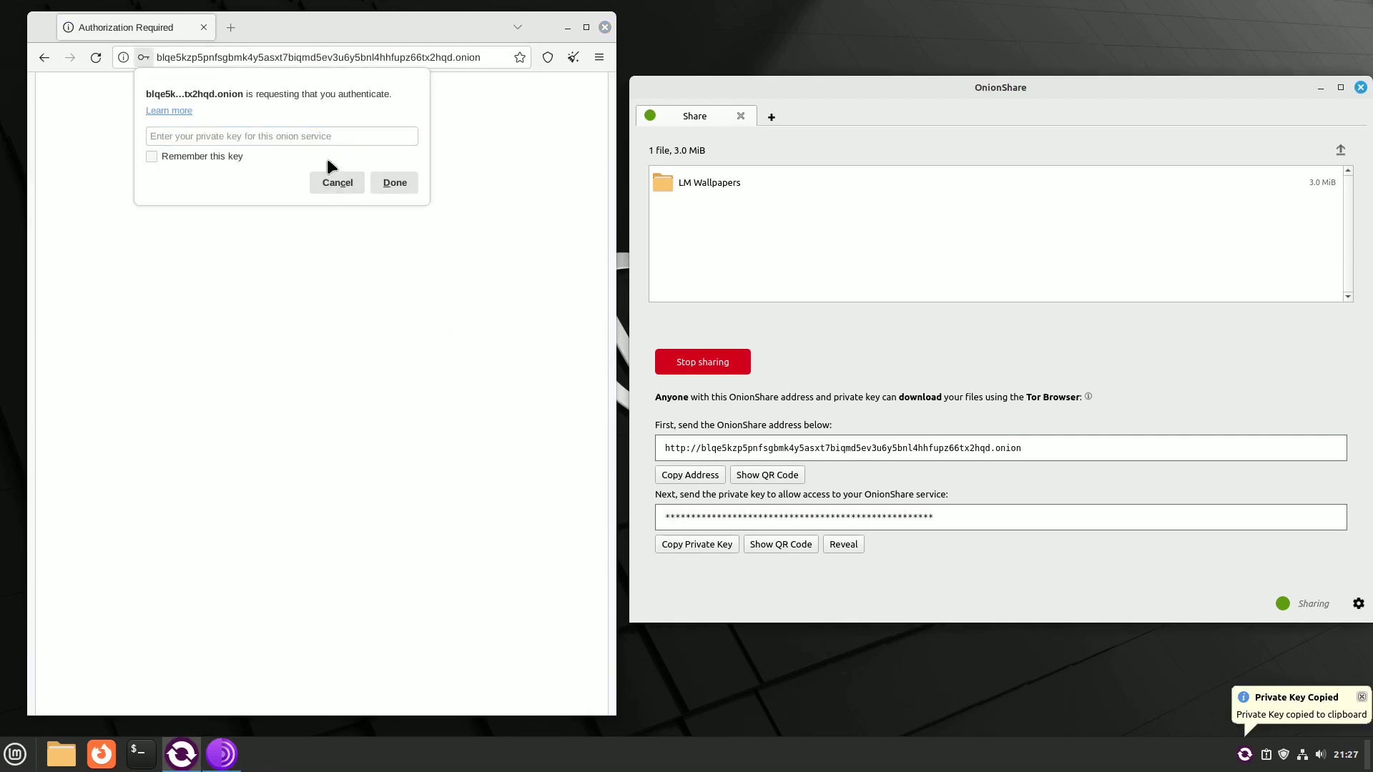
key("ctrl+v")
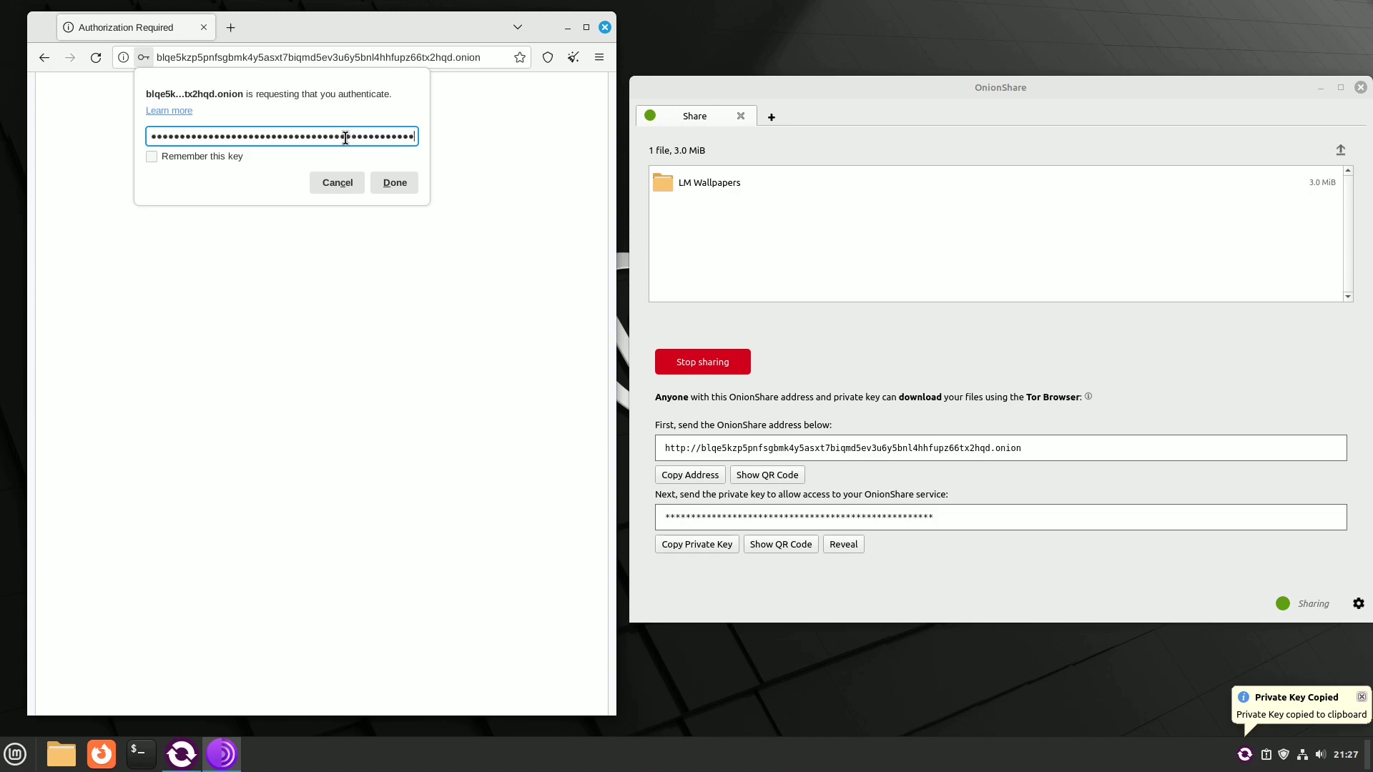
left_click(395, 182)
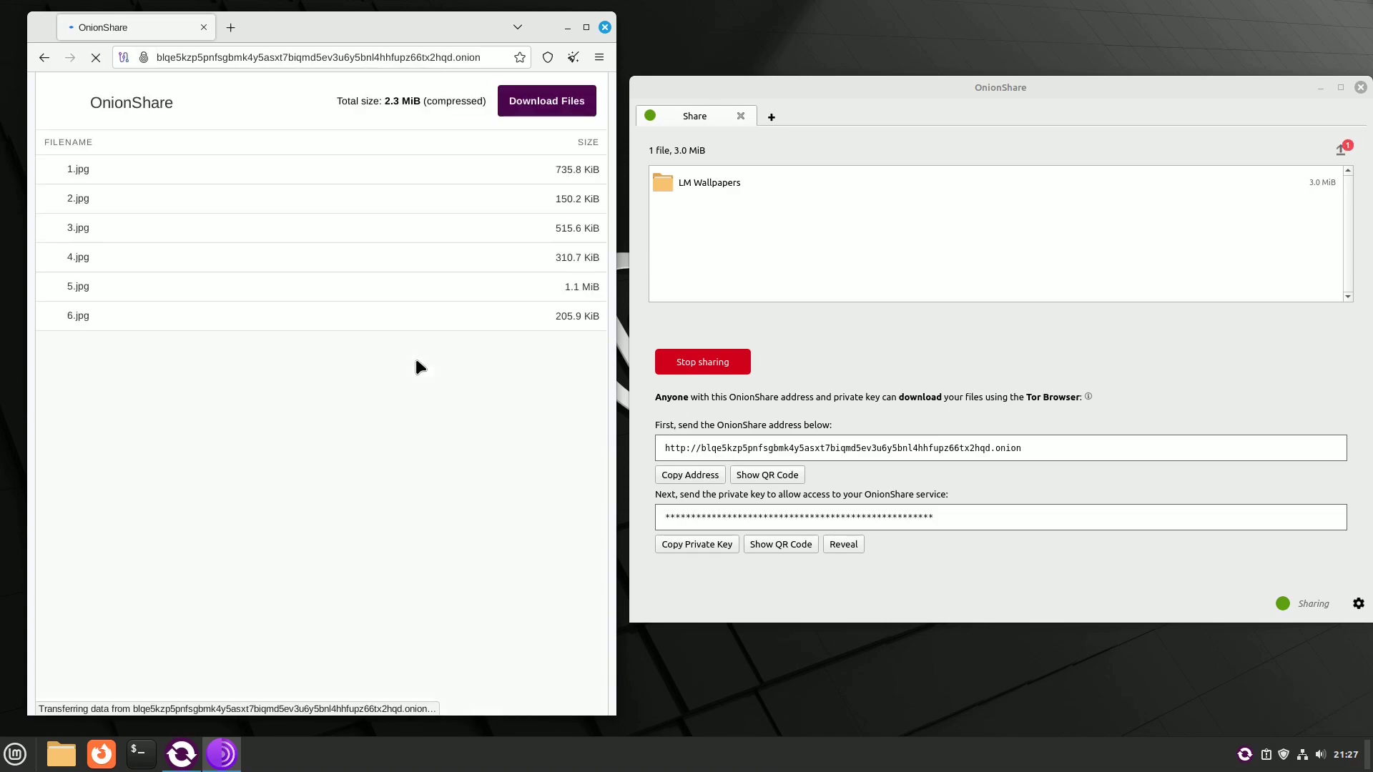
left_click(549, 106)
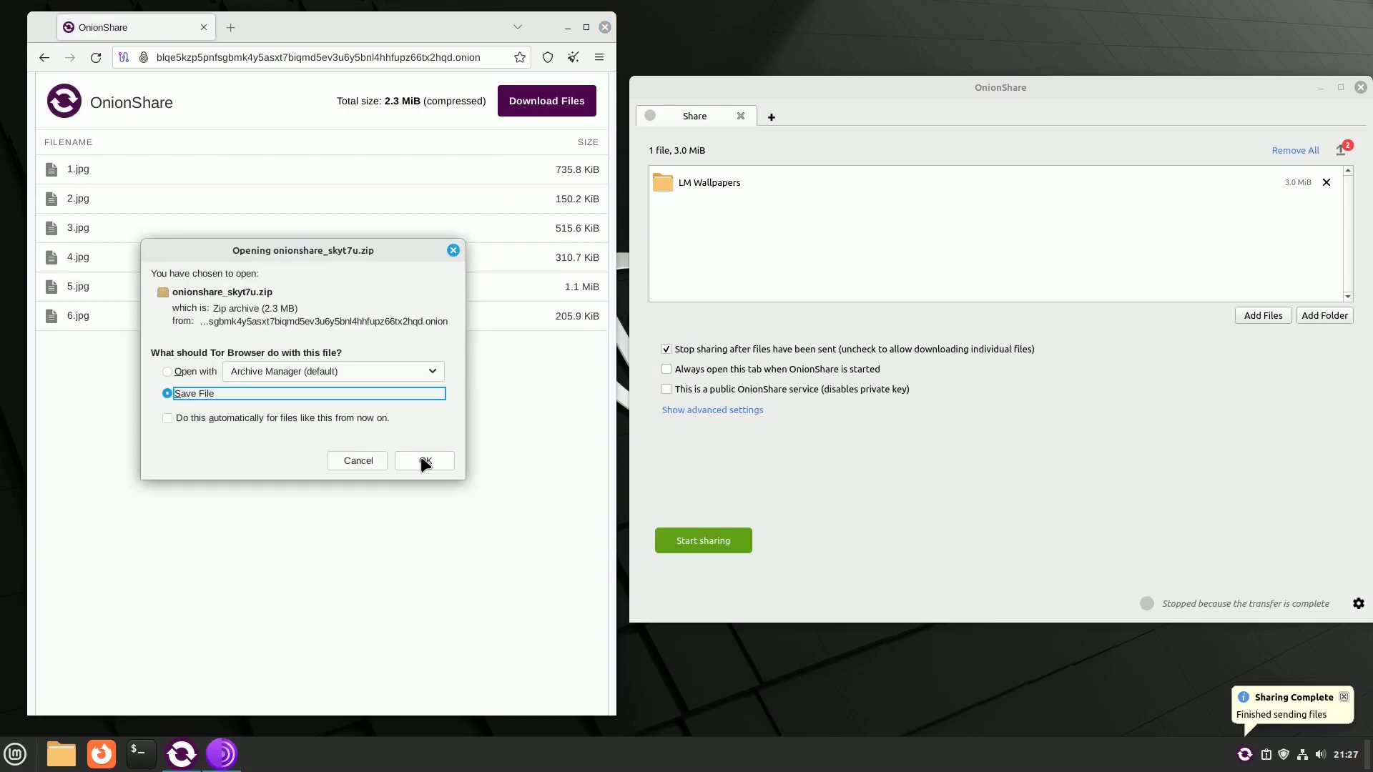
left_click(424, 461)
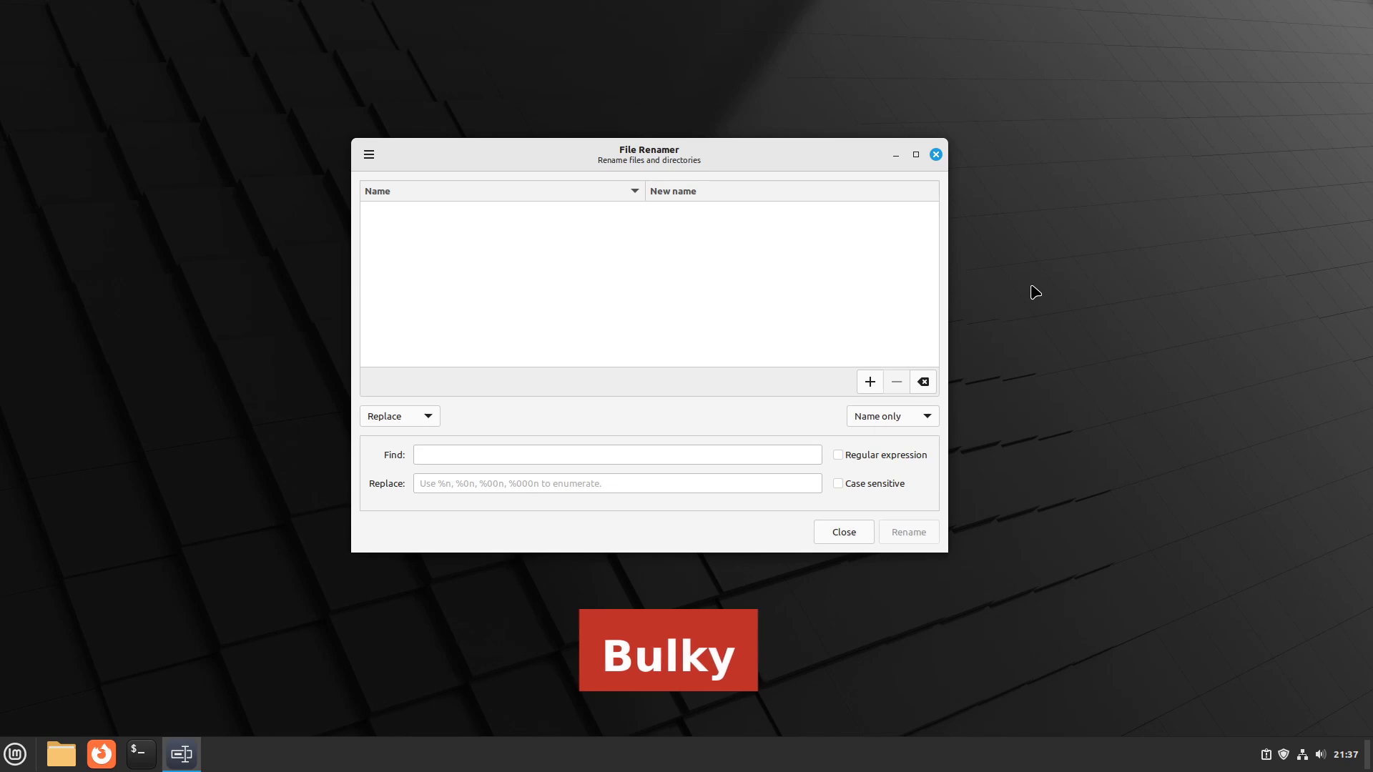
left_click(934, 416)
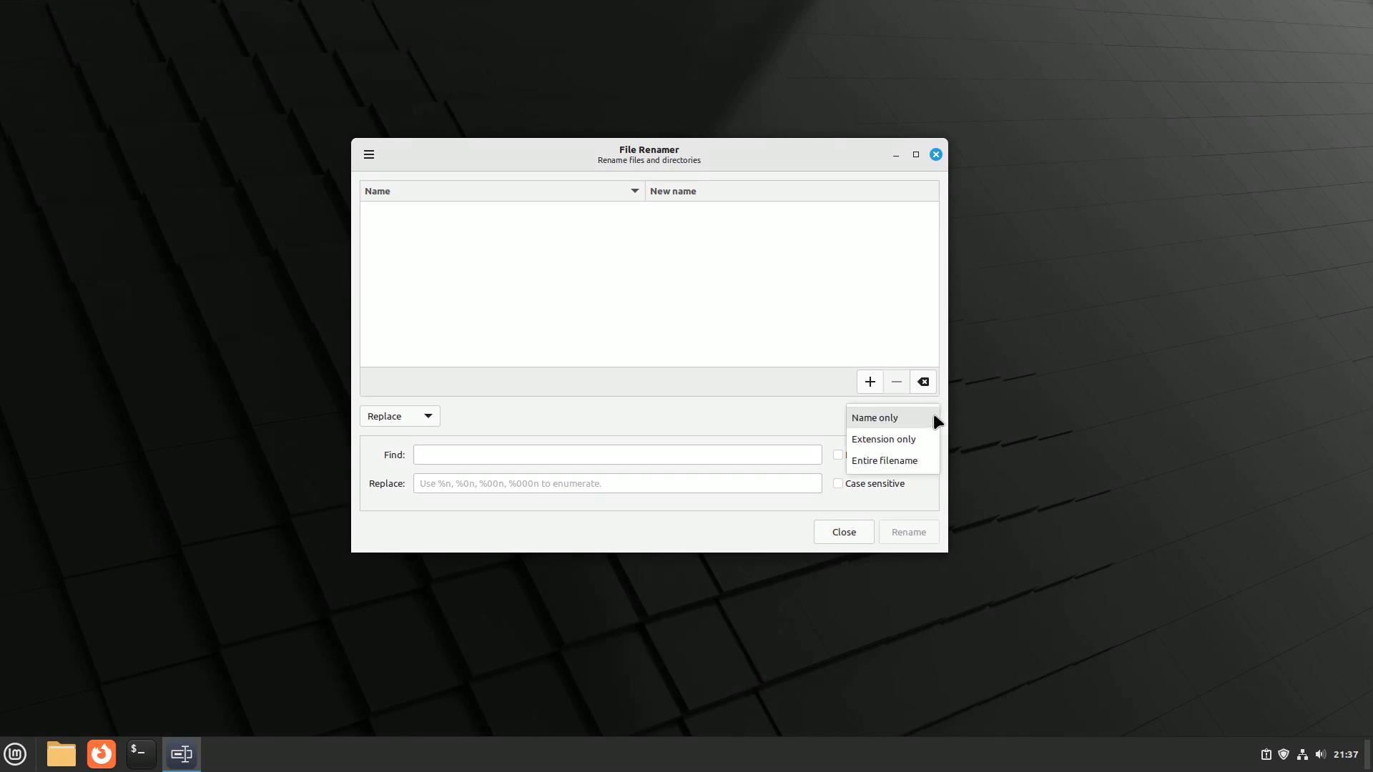
left_click(972, 505)
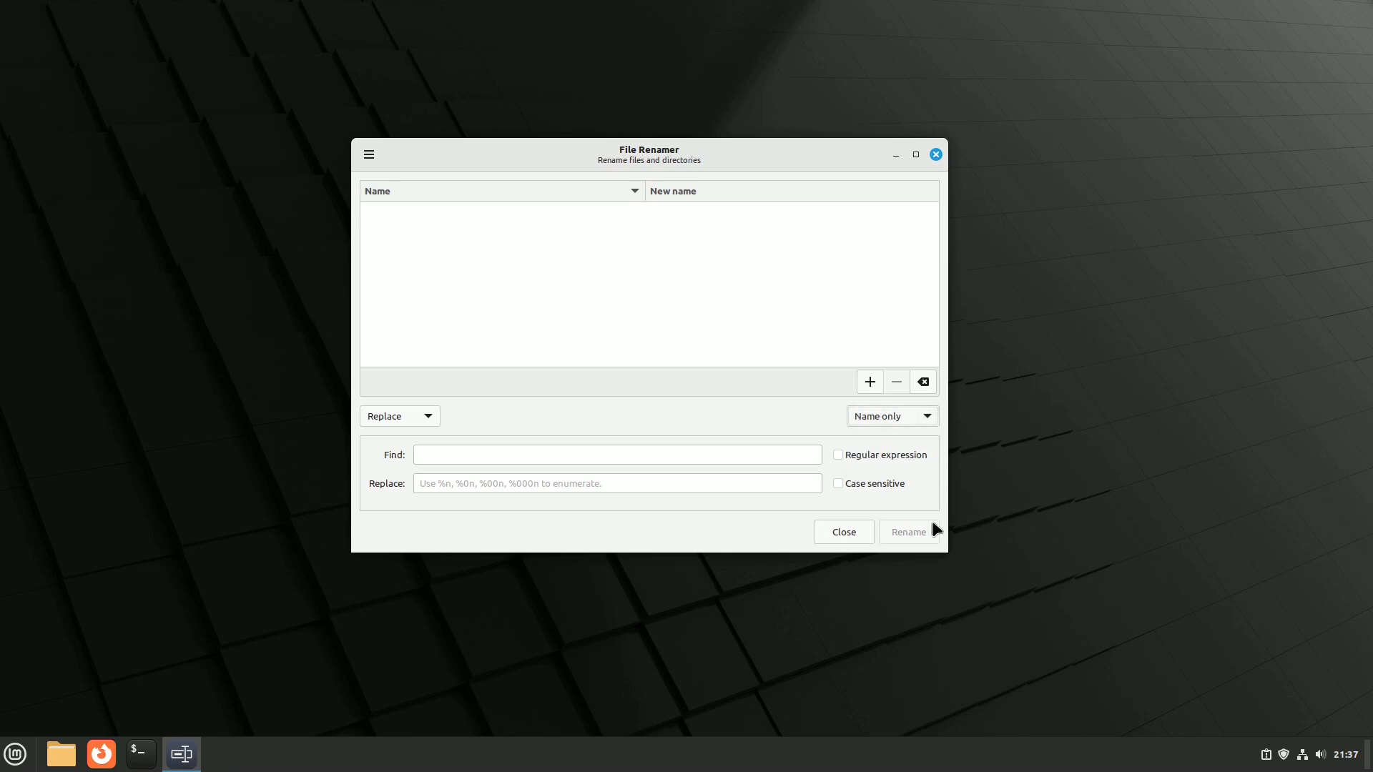
left_click(431, 418)
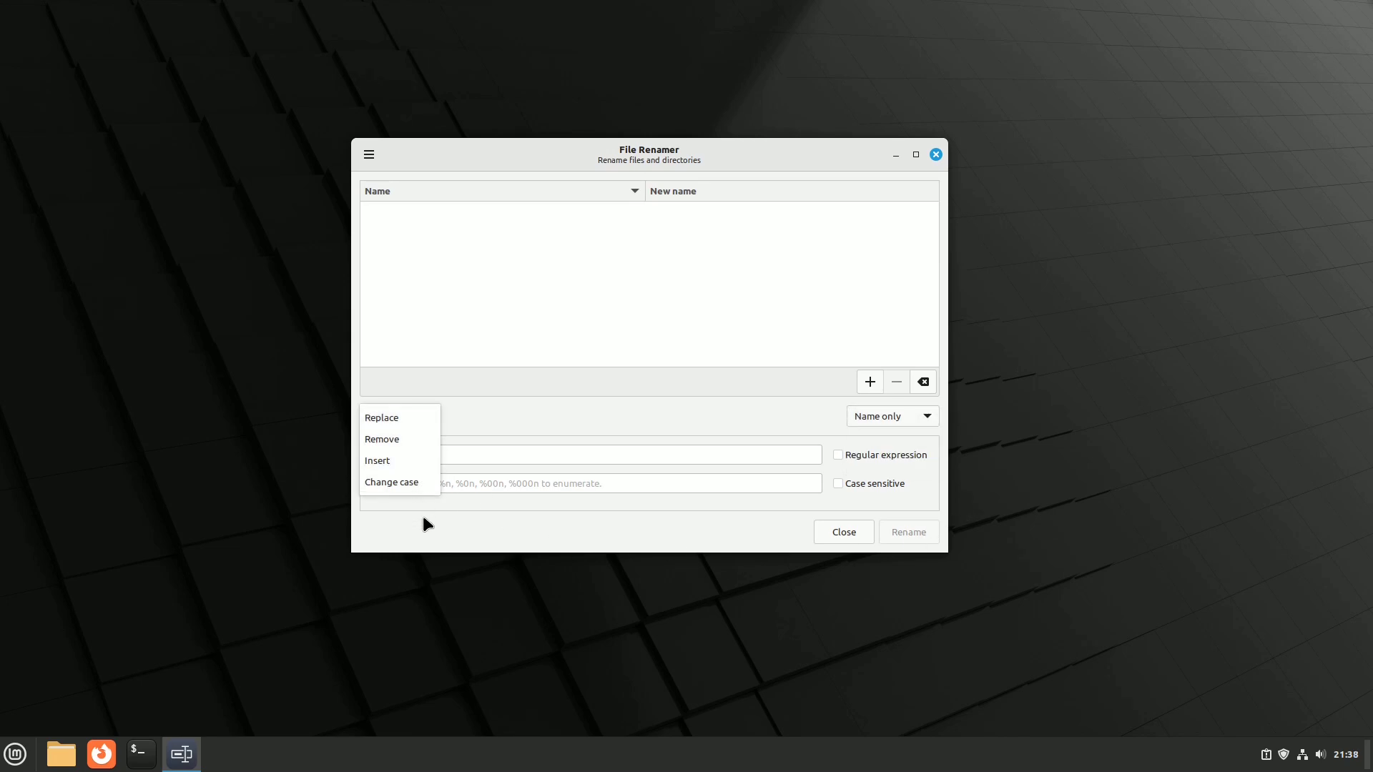
left_click(514, 535)
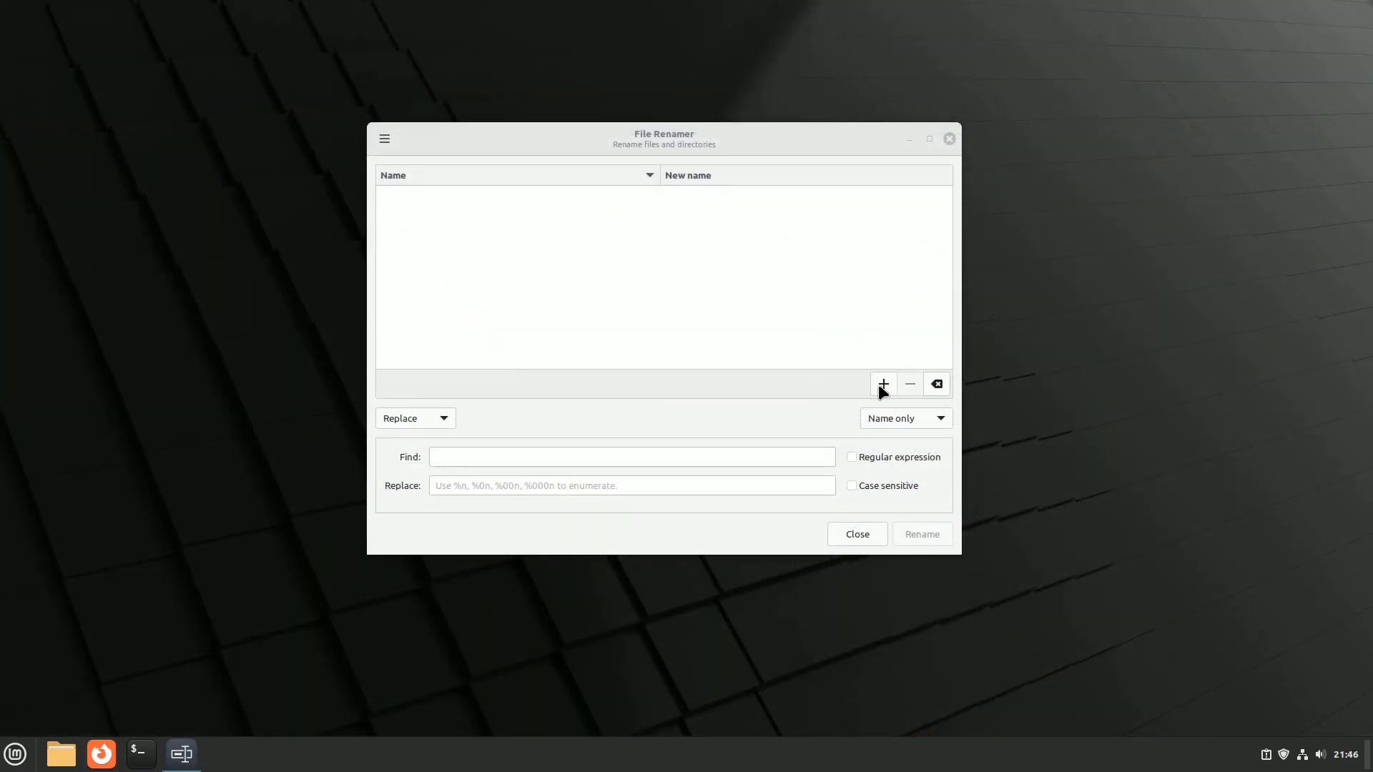
Step: Add W1.jpg, W2.jpg and W3.jpg from Pictures > LM Wallpapers to Bulky's list
left_click(882, 385)
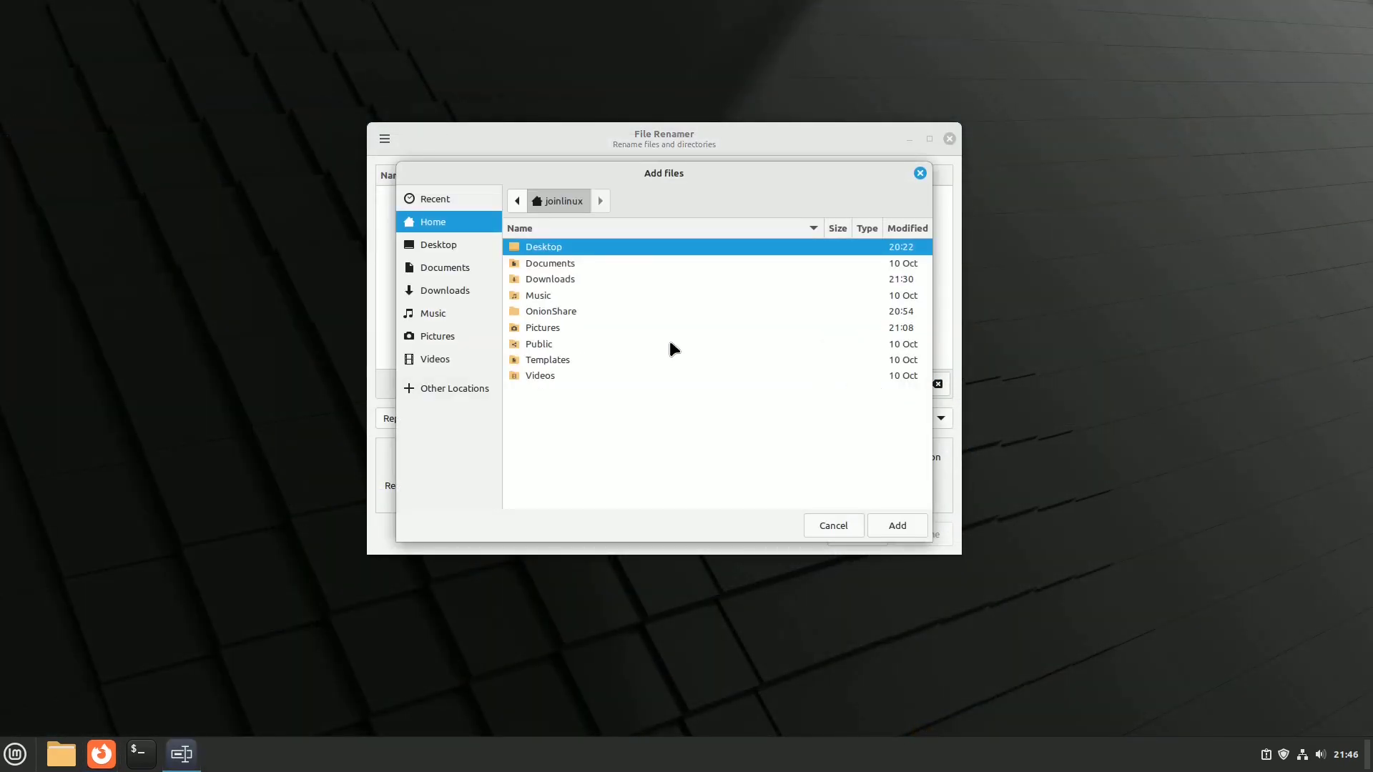
left_click(432, 336)
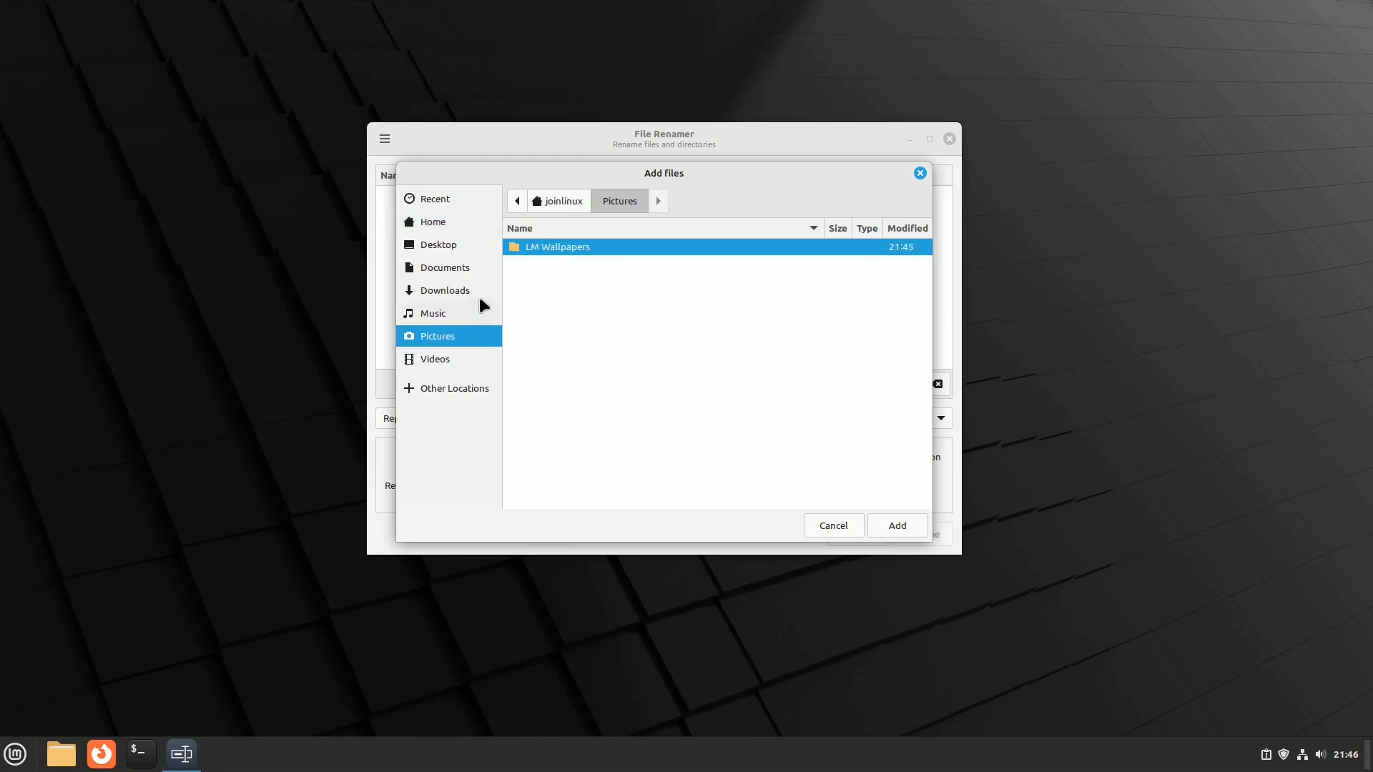
double_click(548, 247)
left_click_drag(565, 312, 532, 243)
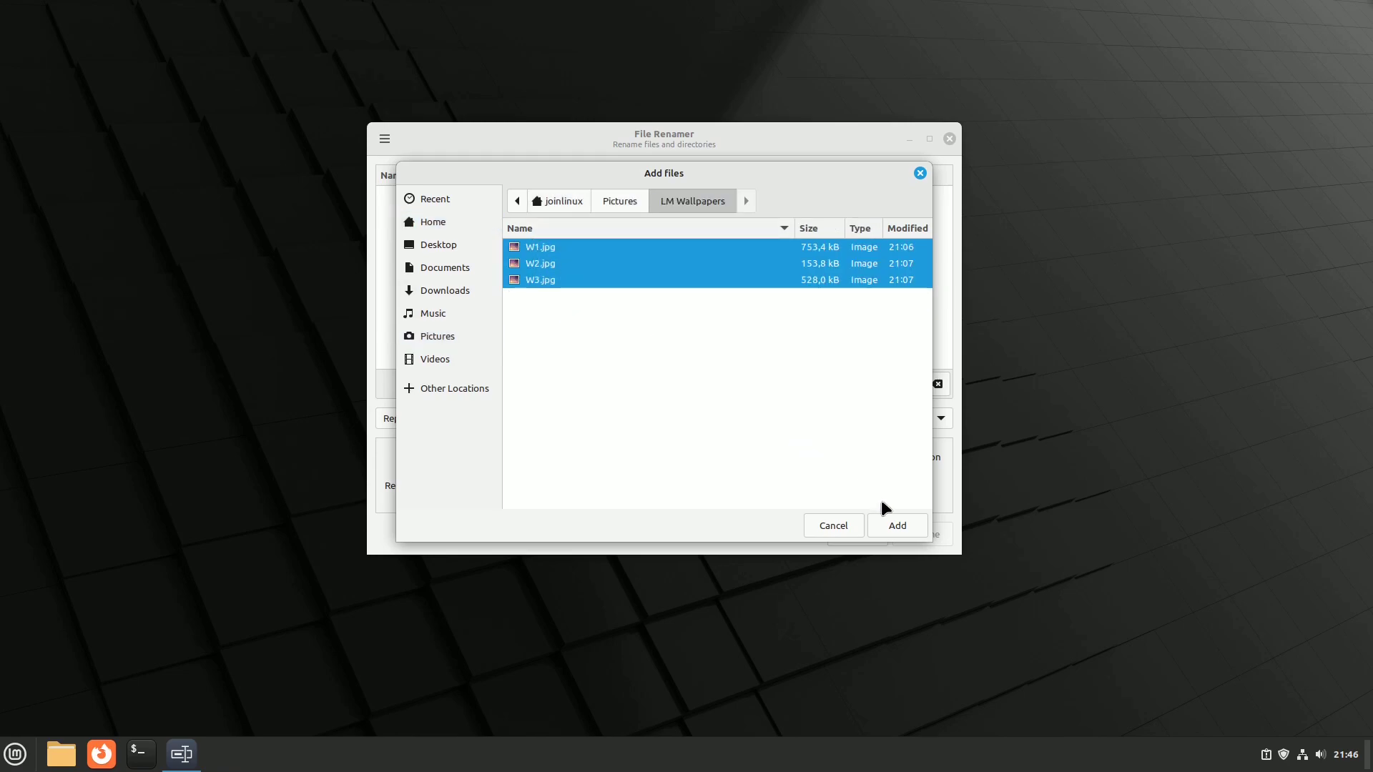
left_click(899, 518)
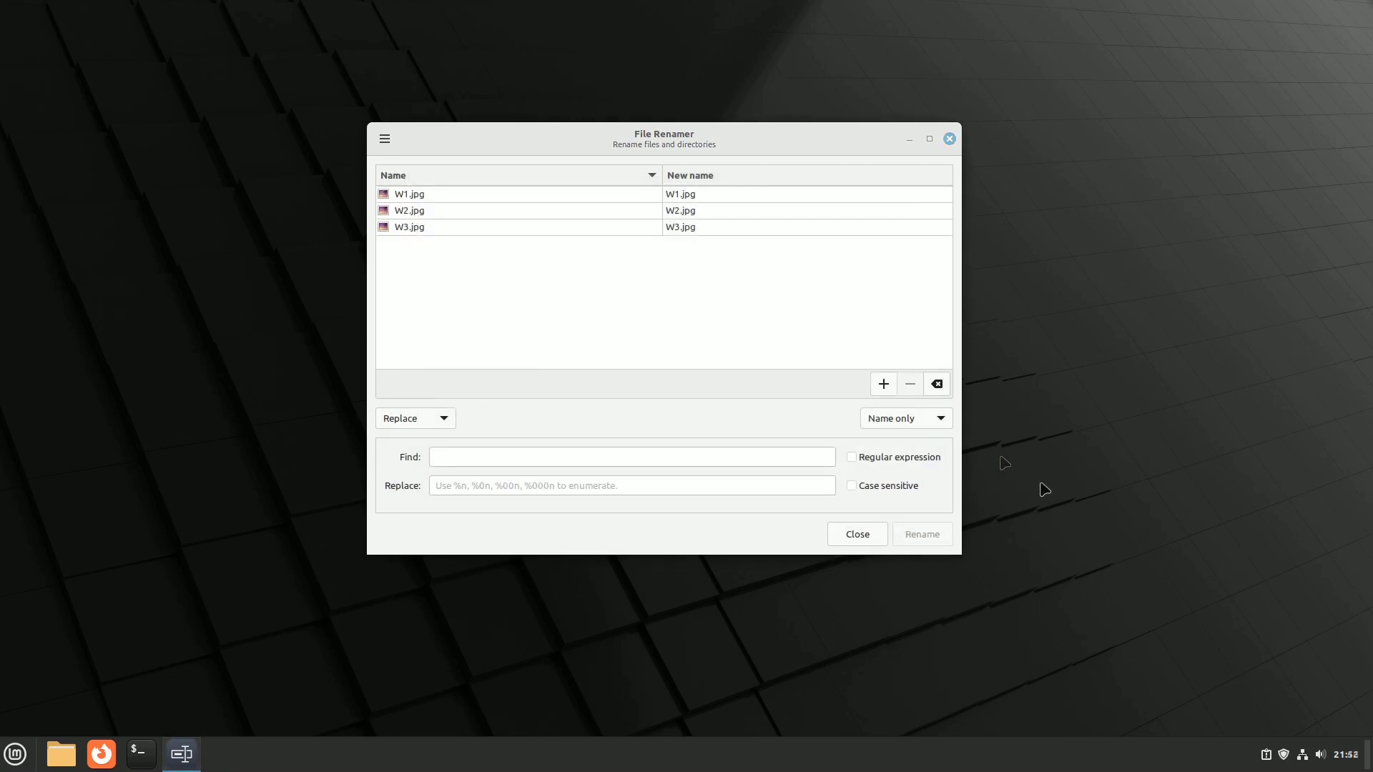
Step: Replace 'W' with 'P' in the names and rename the files to P1–P3.jpg
left_click(461, 454)
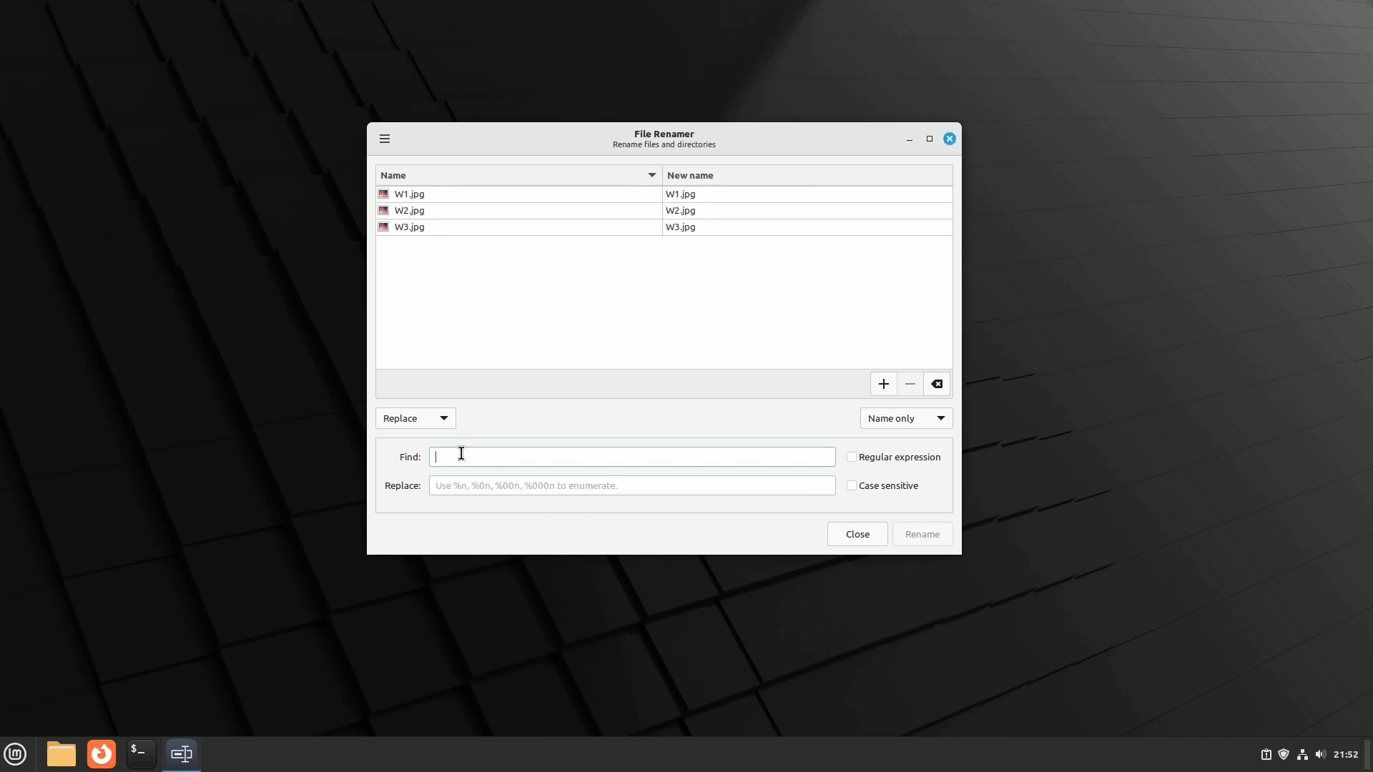
type("W")
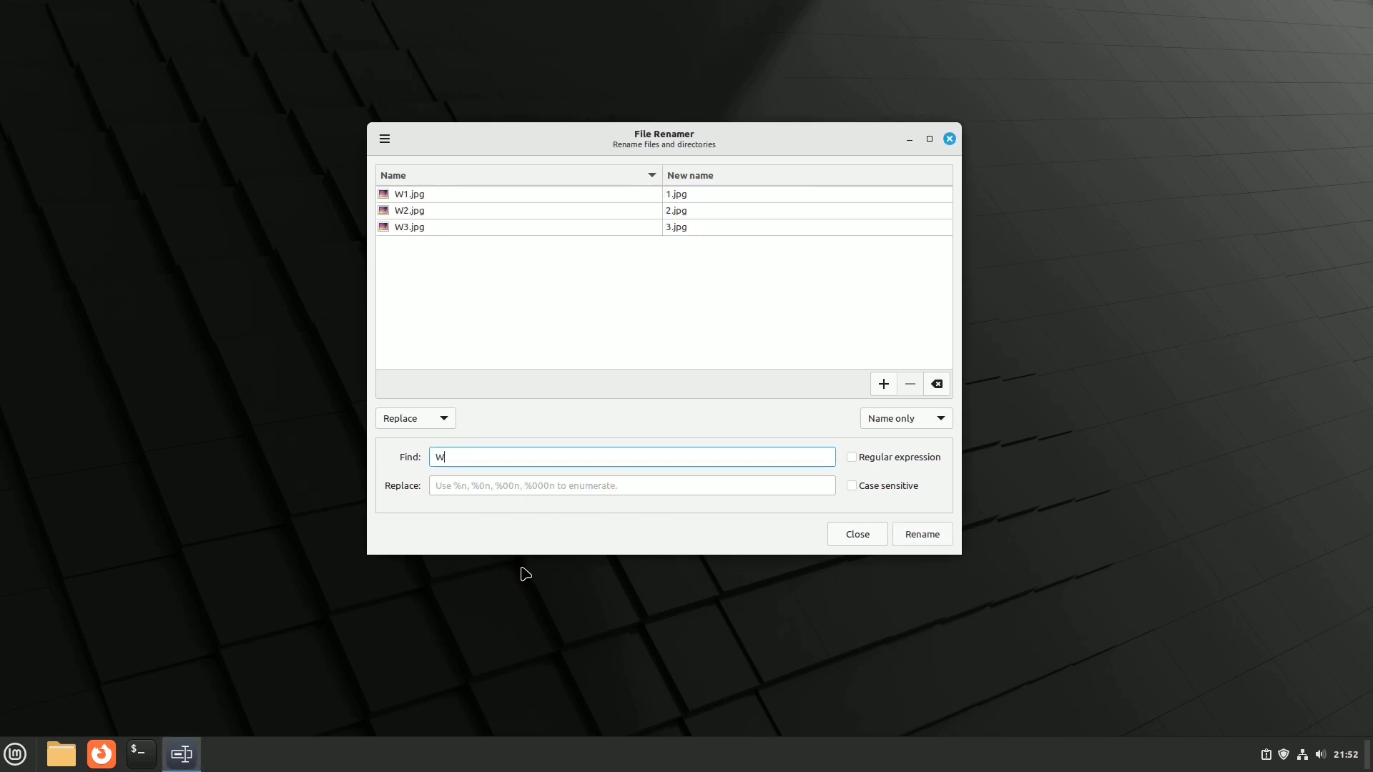
left_click(462, 485)
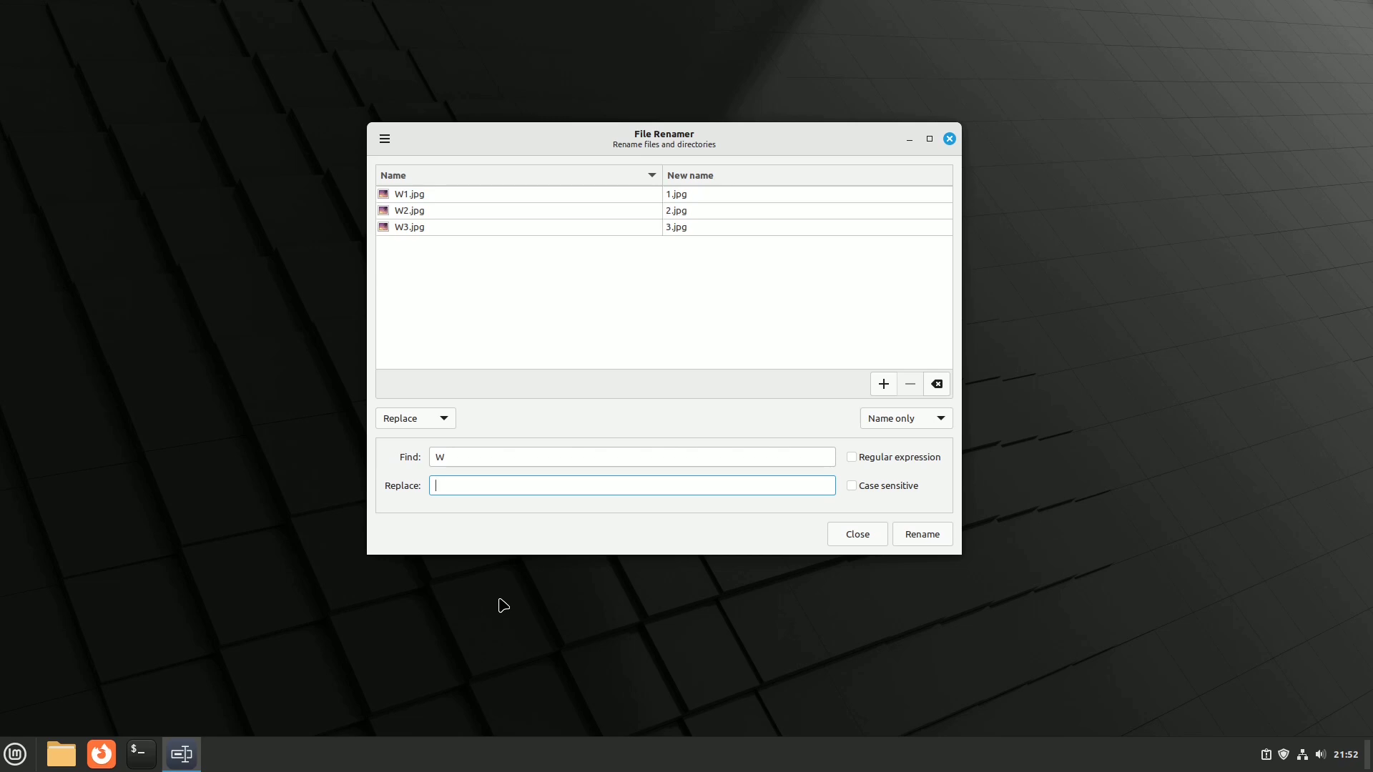
type("P")
left_click(923, 535)
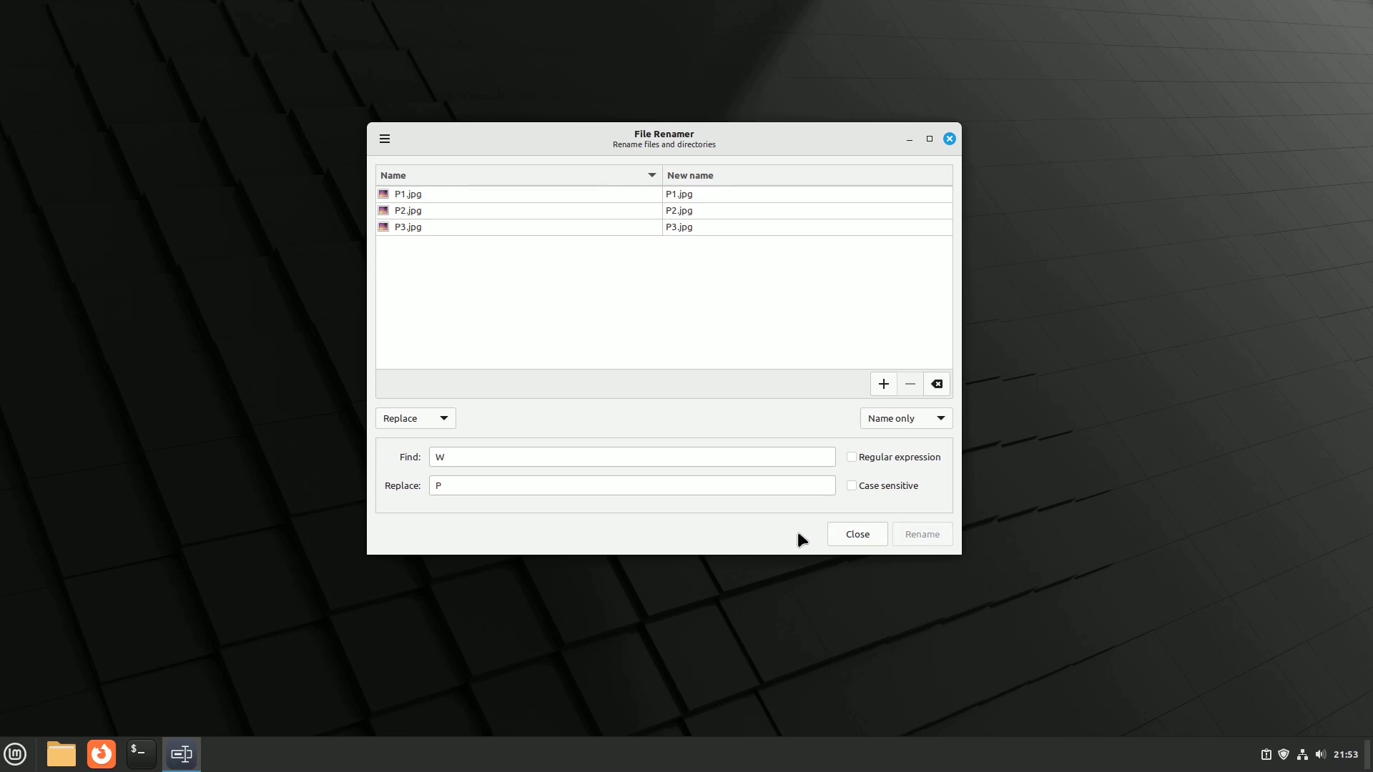
Step: Review the name-part and operation dropdowns, leaving Replace selected
left_click(937, 417)
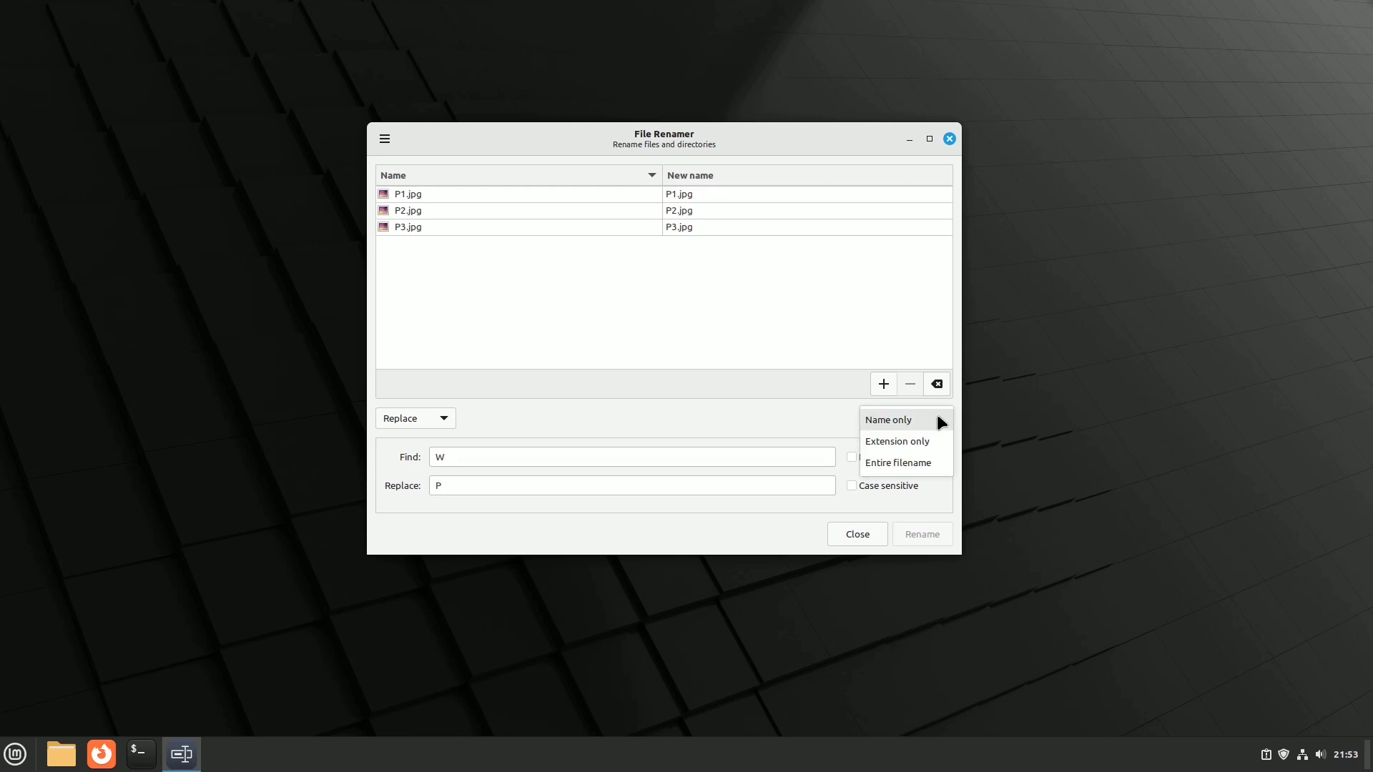
left_click(978, 480)
left_click(439, 422)
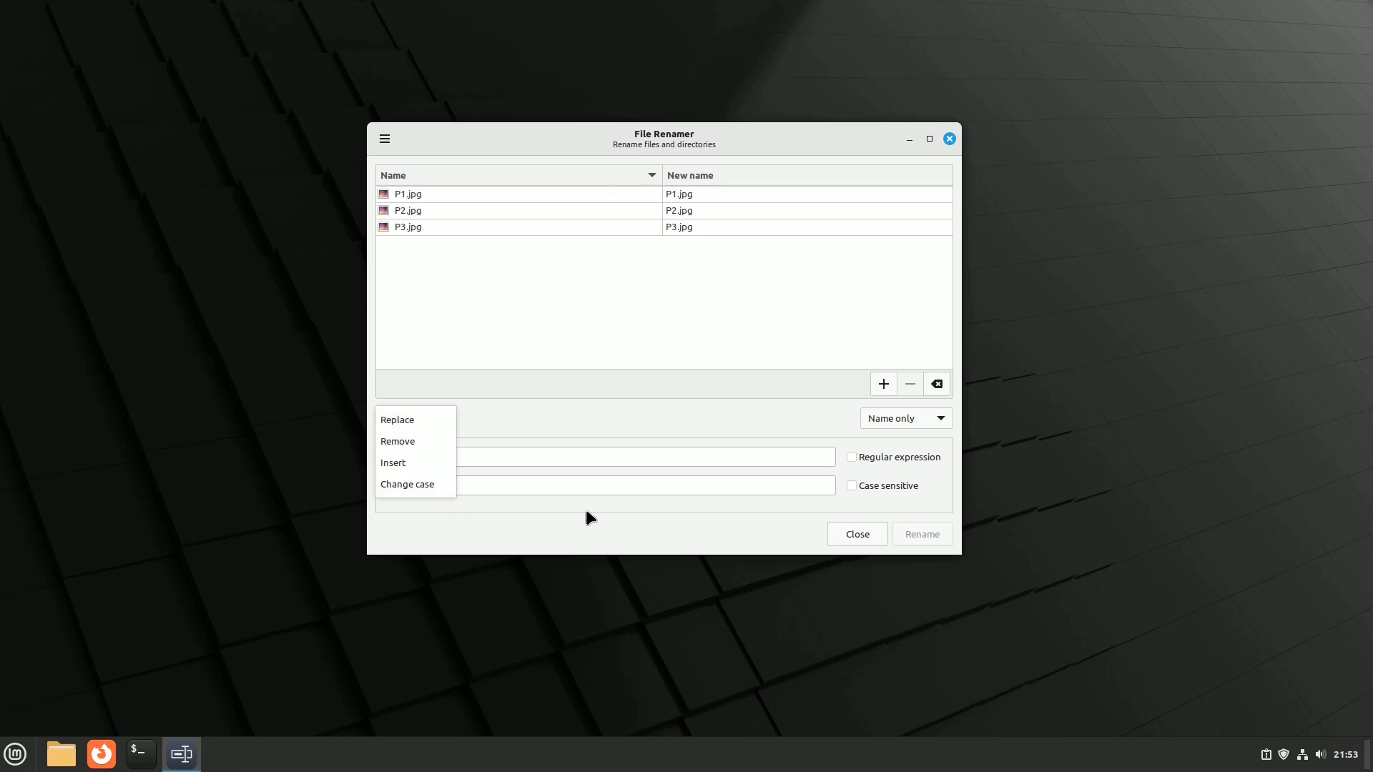
left_click(613, 511)
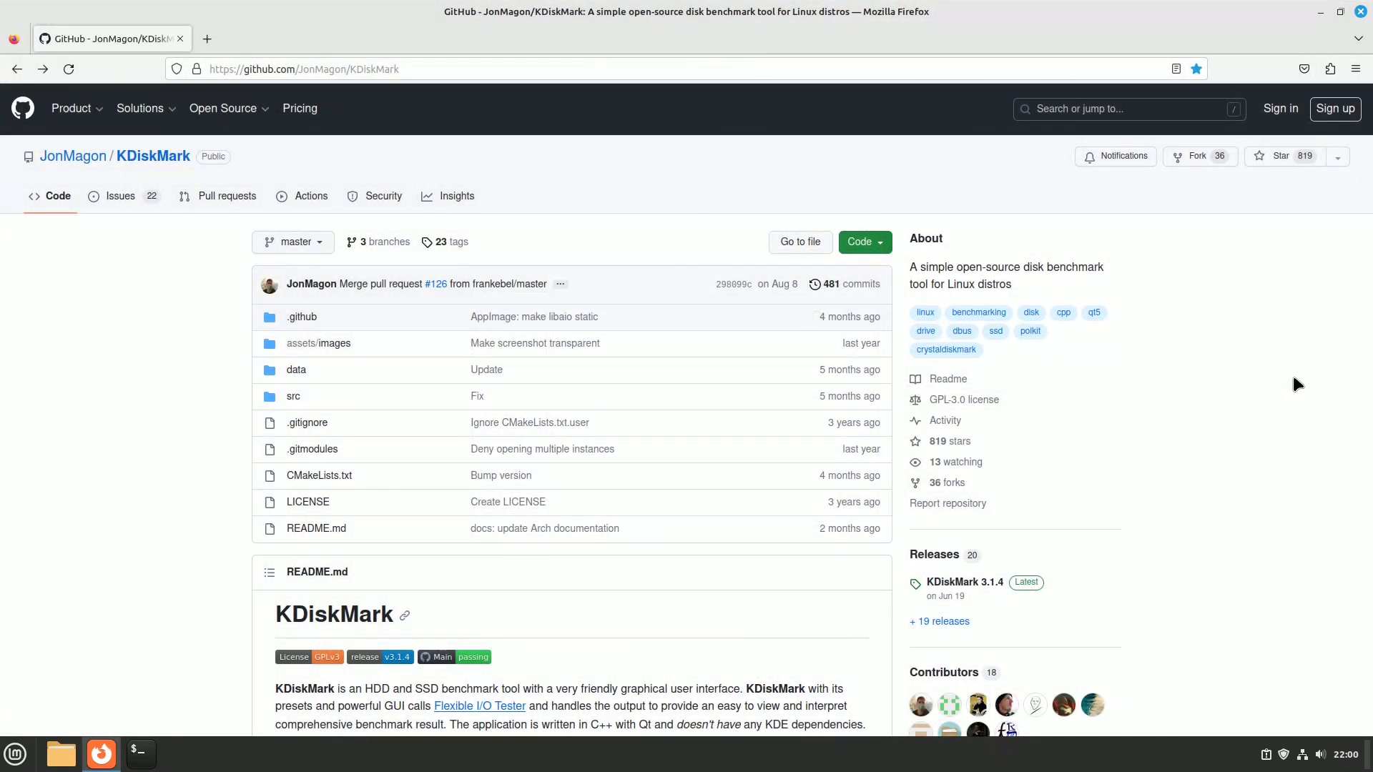
Step: Download KDiskMark-3.1.4-fio-3.35-x86_64.AppImage from the 3.1.4 release and show it in its folder
left_click(976, 582)
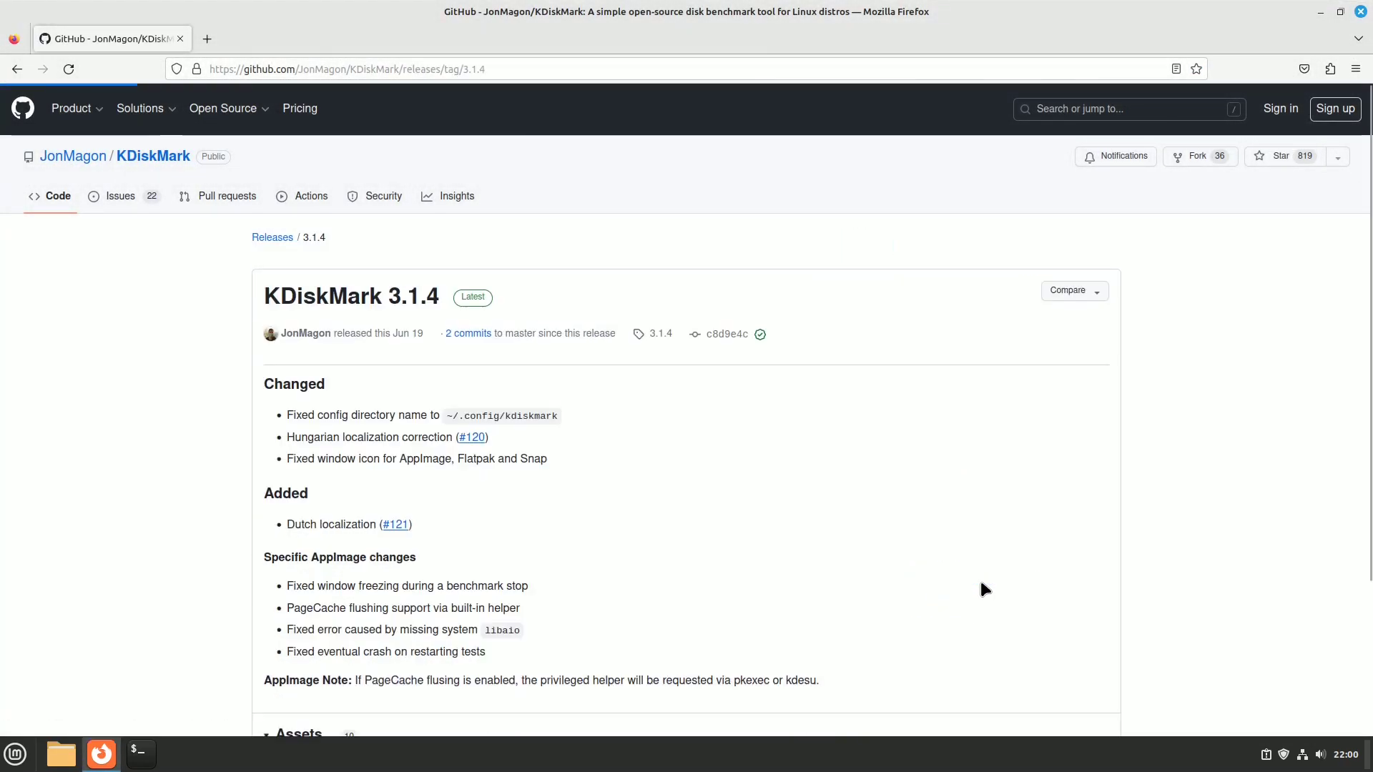
scroll(933, 582, "down", 5)
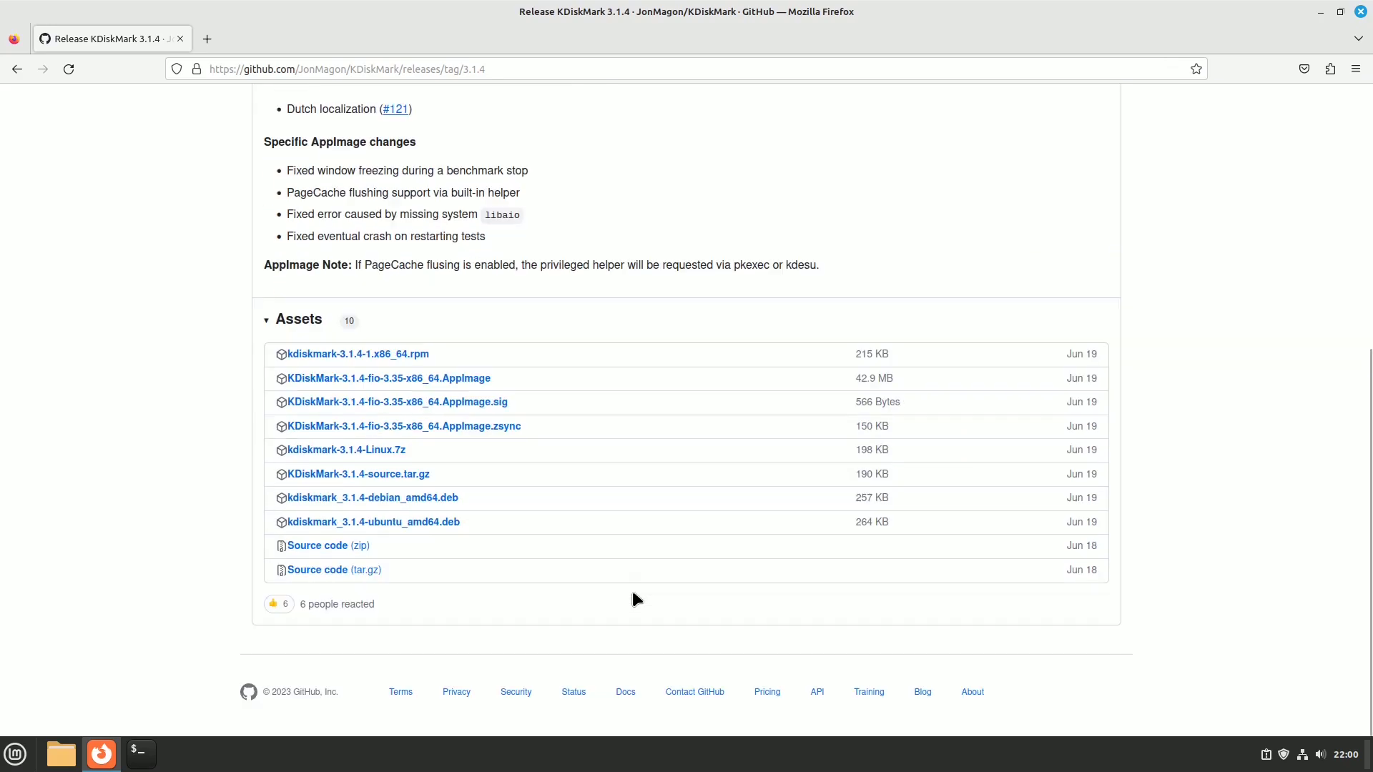
left_click(353, 379)
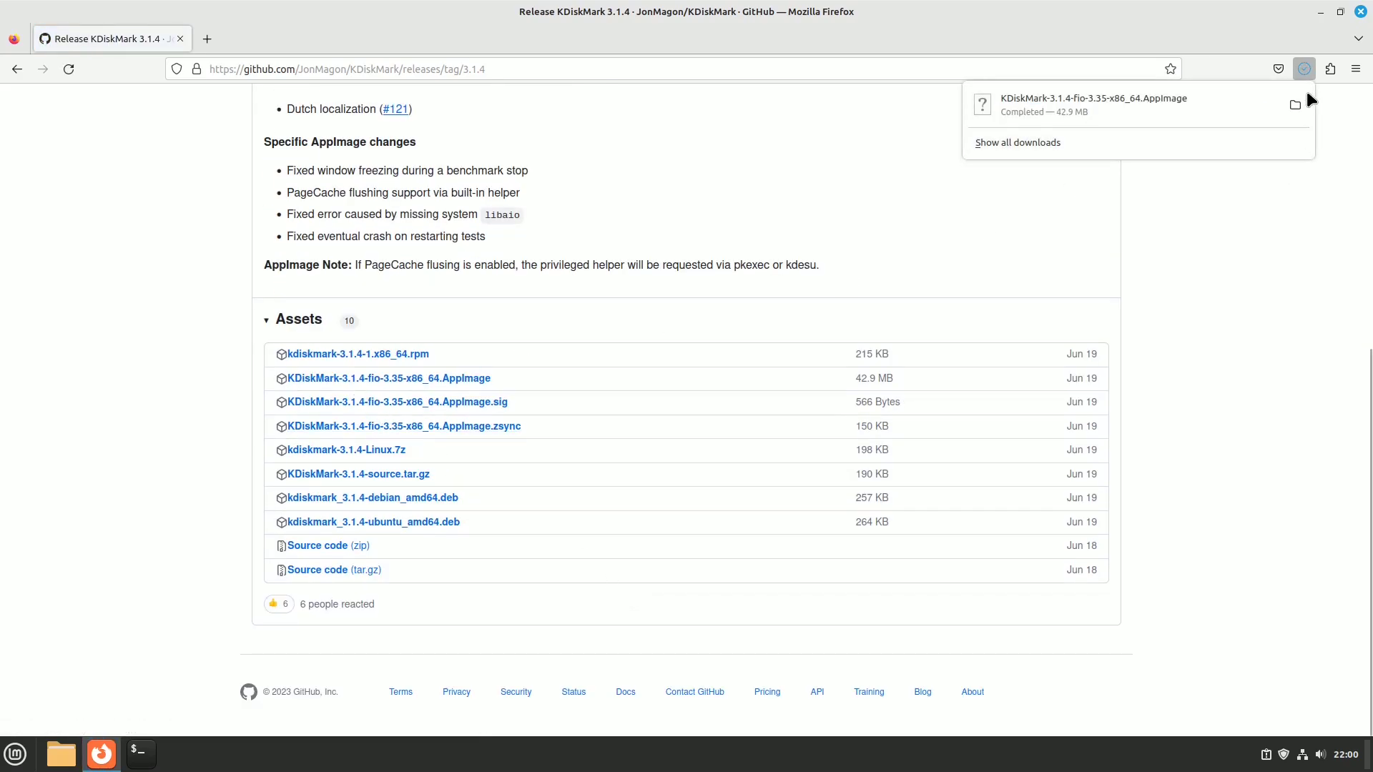
left_click(1296, 103)
Step: Enable 'Allow executing file as program' for the KDiskMark AppImage and run it
right_click(193, 163)
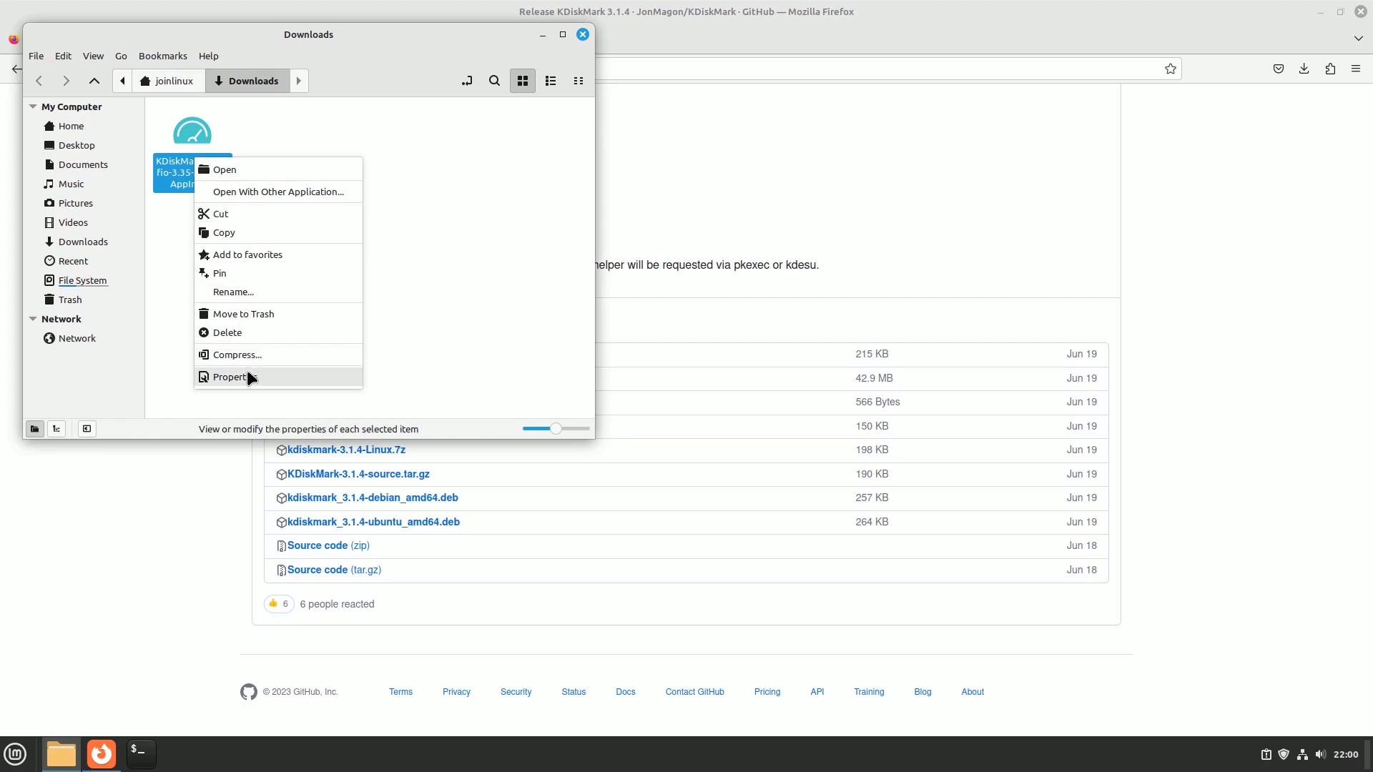
left_click(247, 371)
left_click(642, 202)
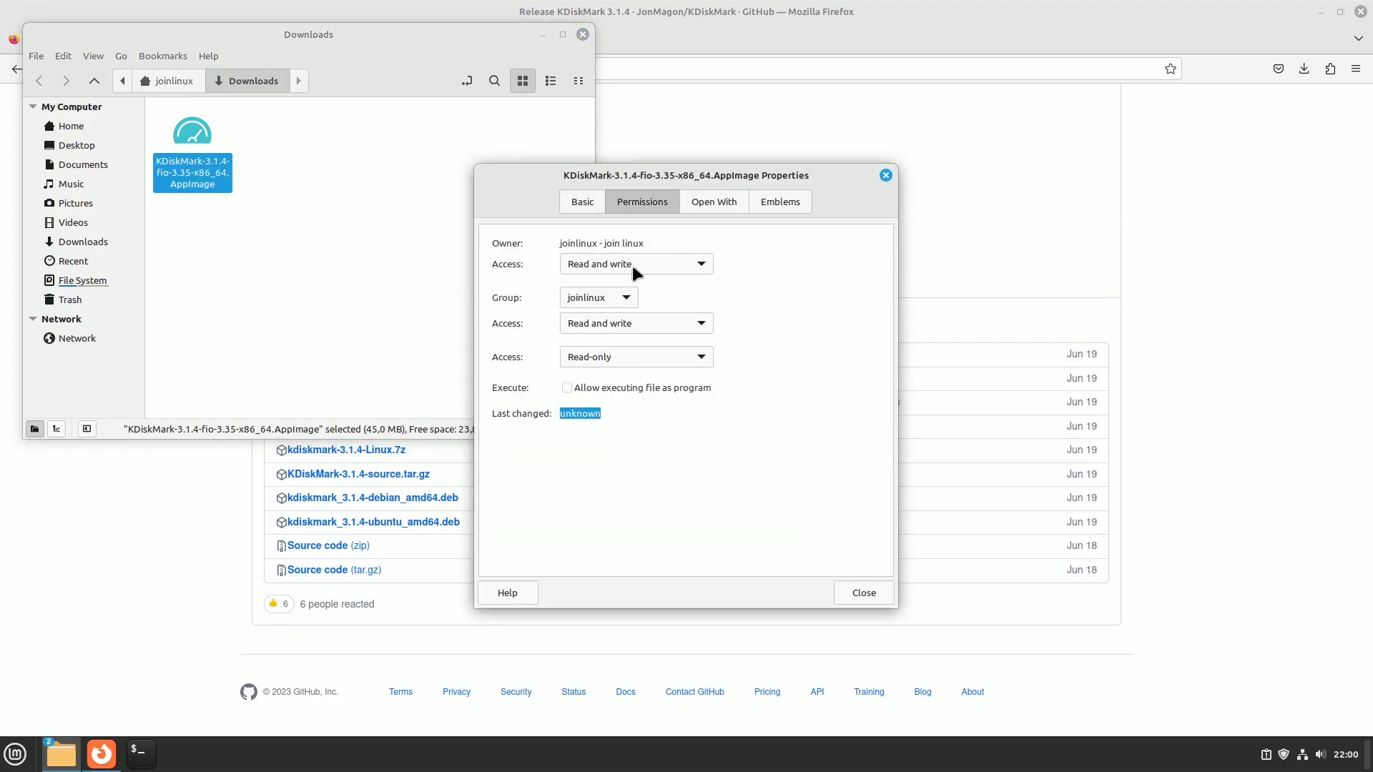
left_click(579, 386)
left_click(880, 593)
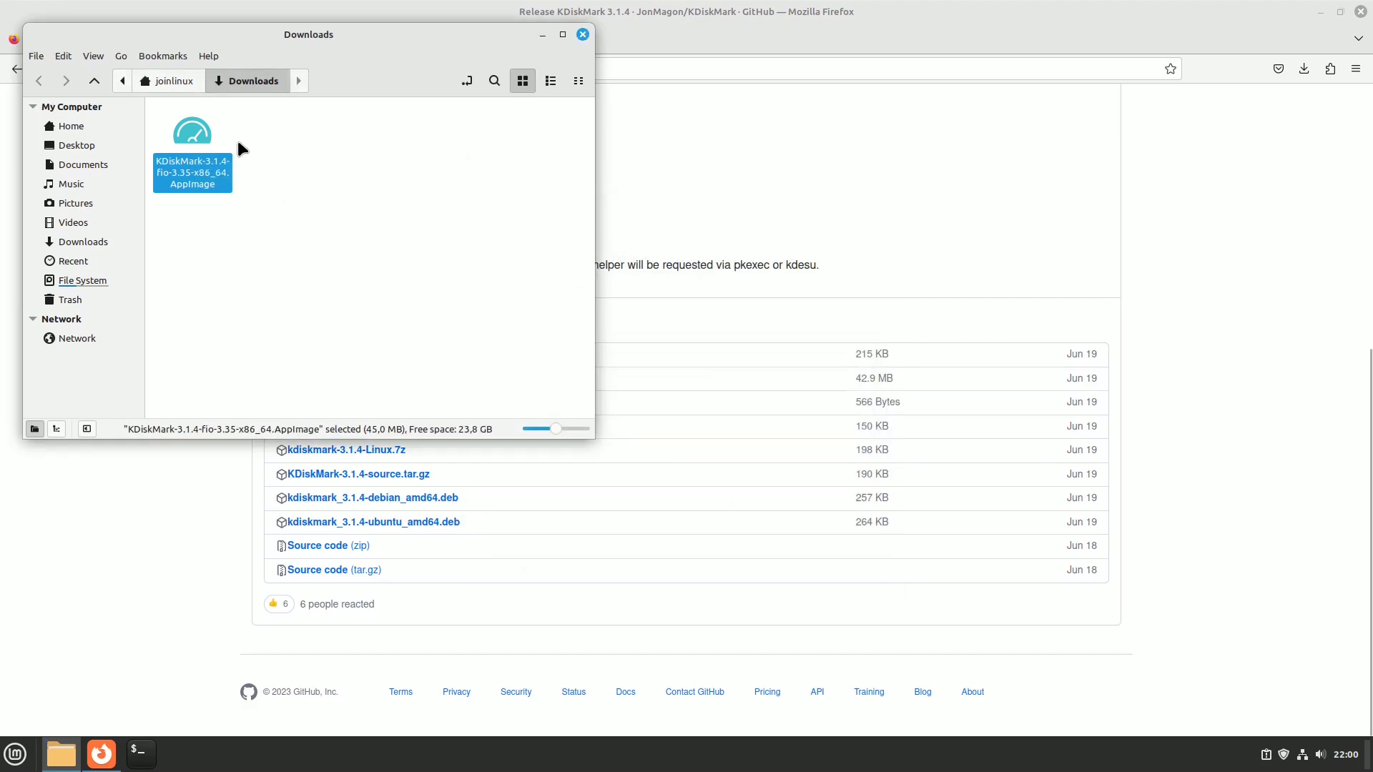
double_click(193, 143)
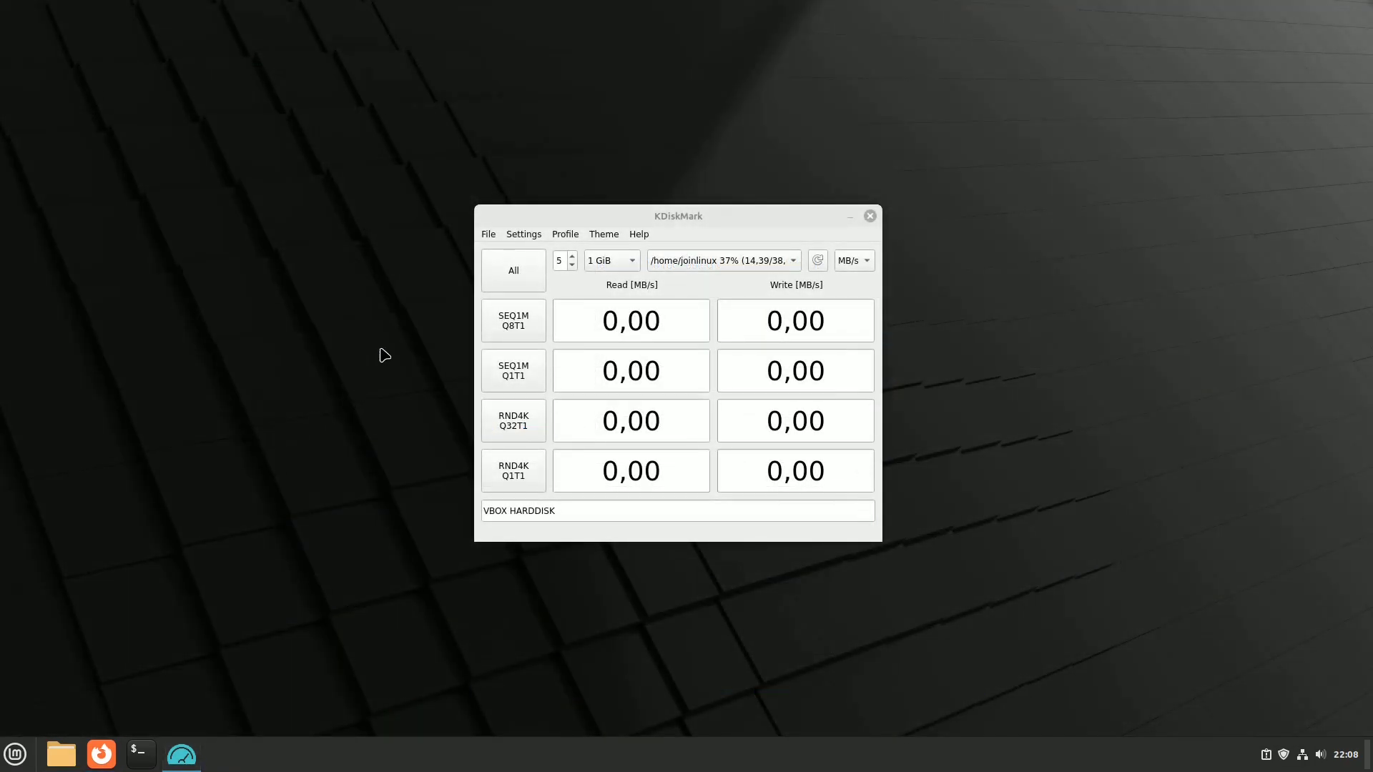
Step: Run all KDiskMark benchmarks, authorising with the administrator password
left_click(512, 274)
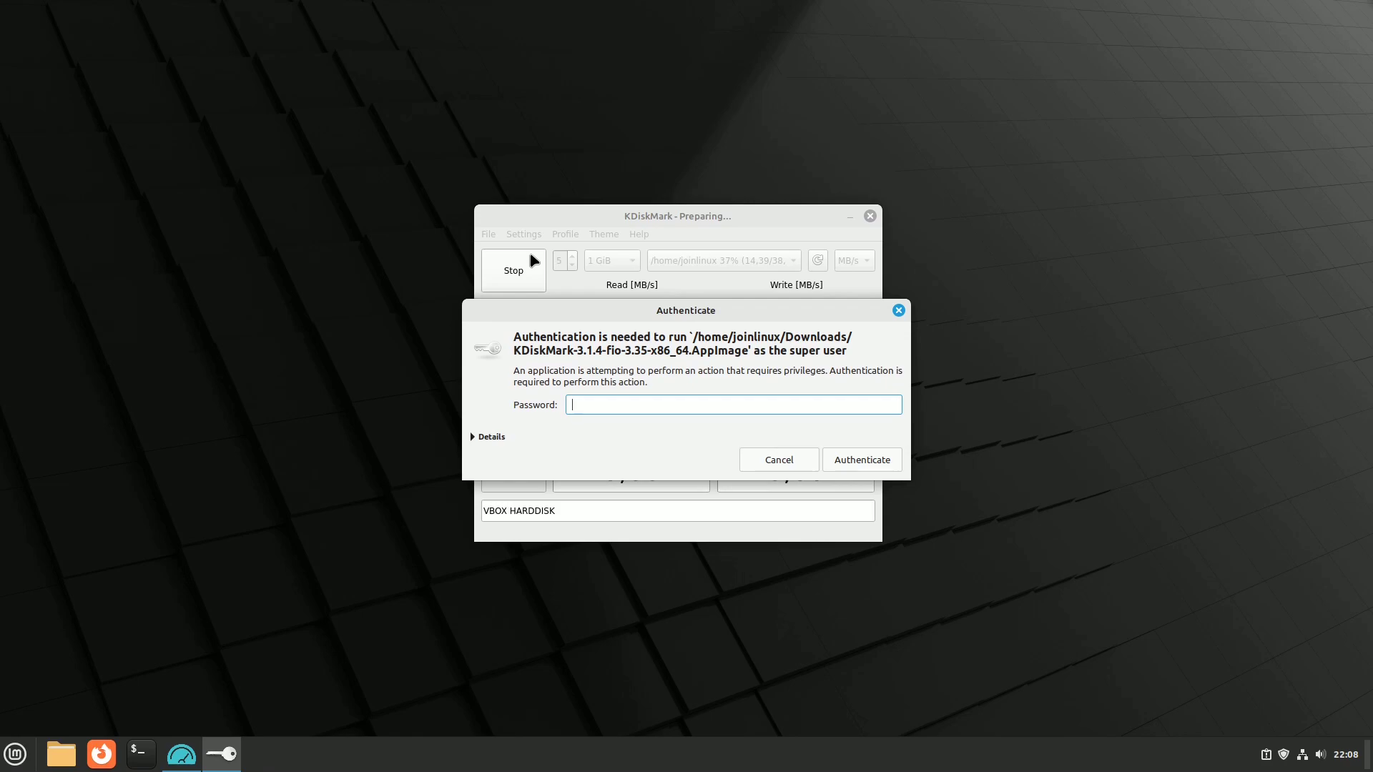
key("Return")
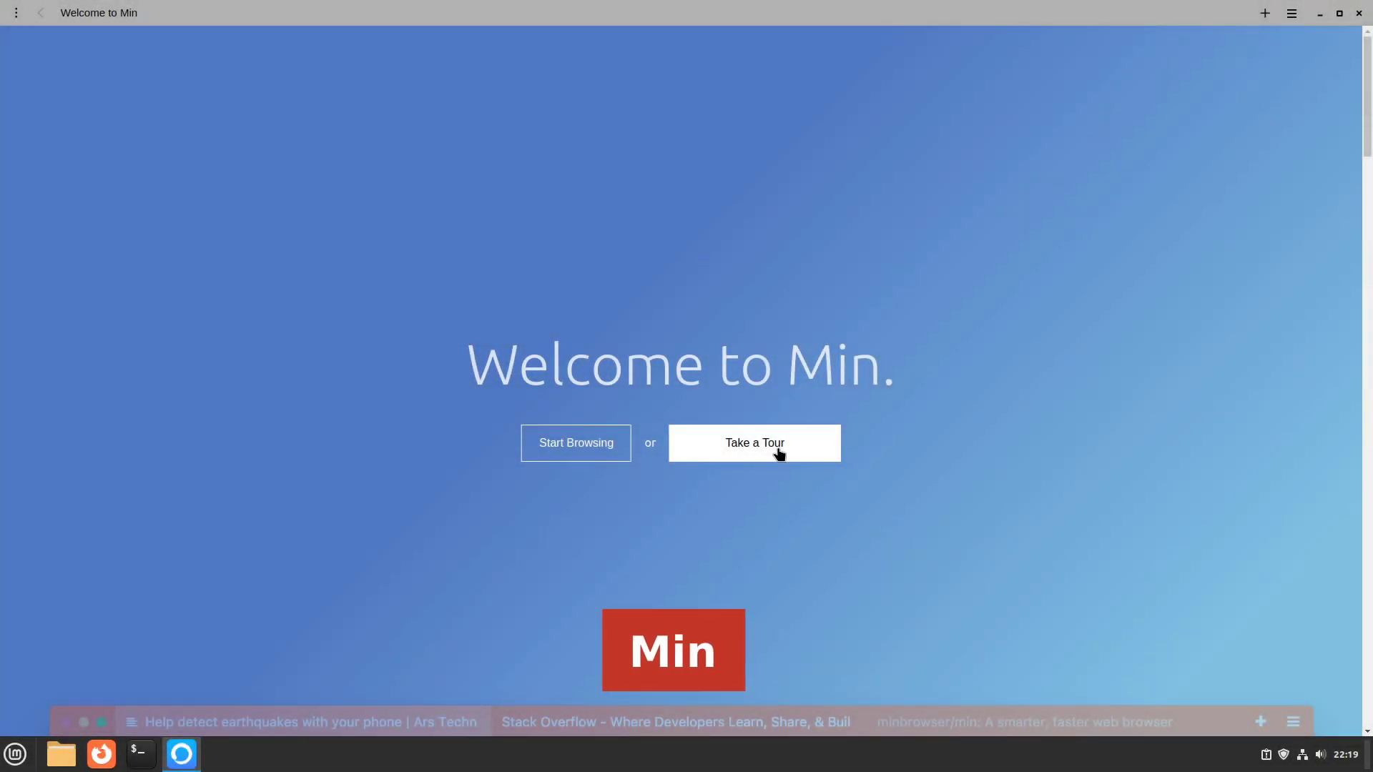
Step: Step through each section of Min's welcome tour, finishing at the download options
left_click(778, 450)
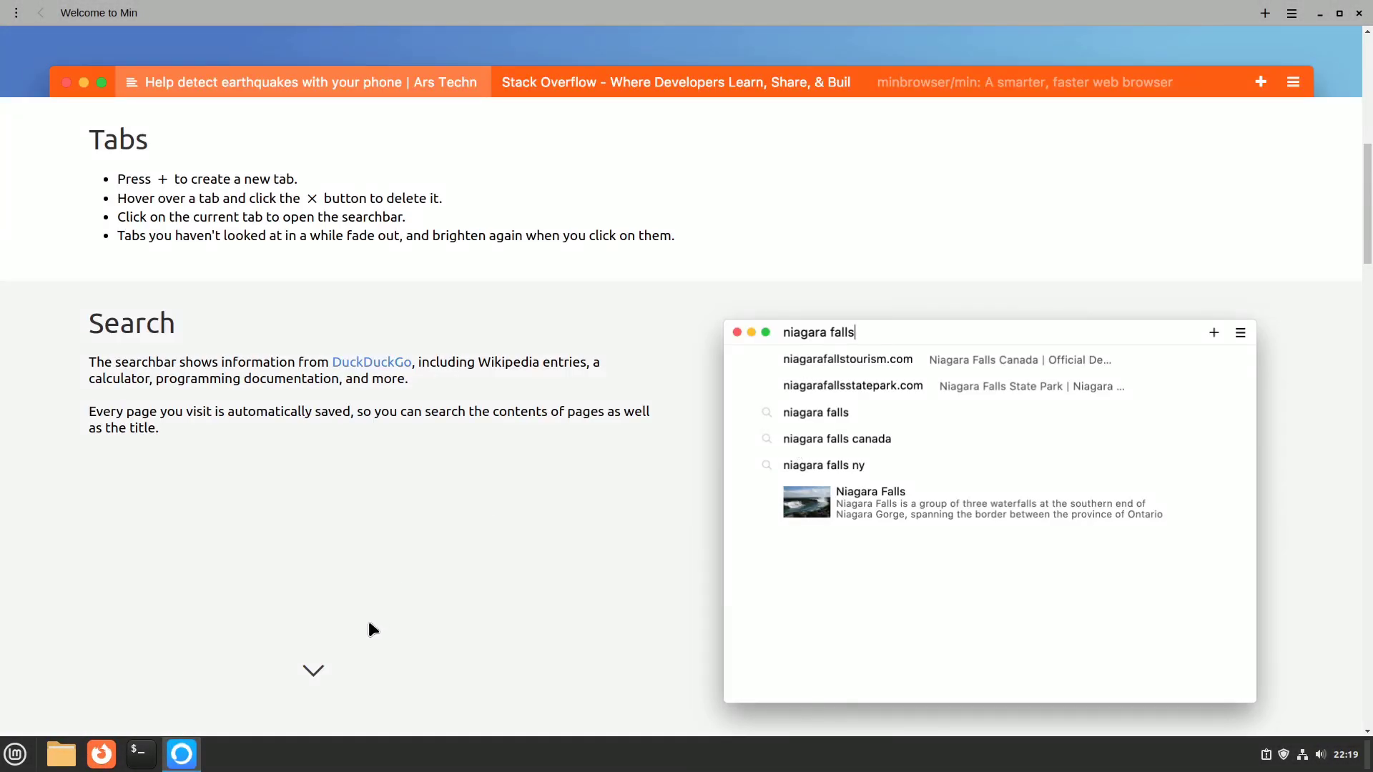
left_click(313, 673)
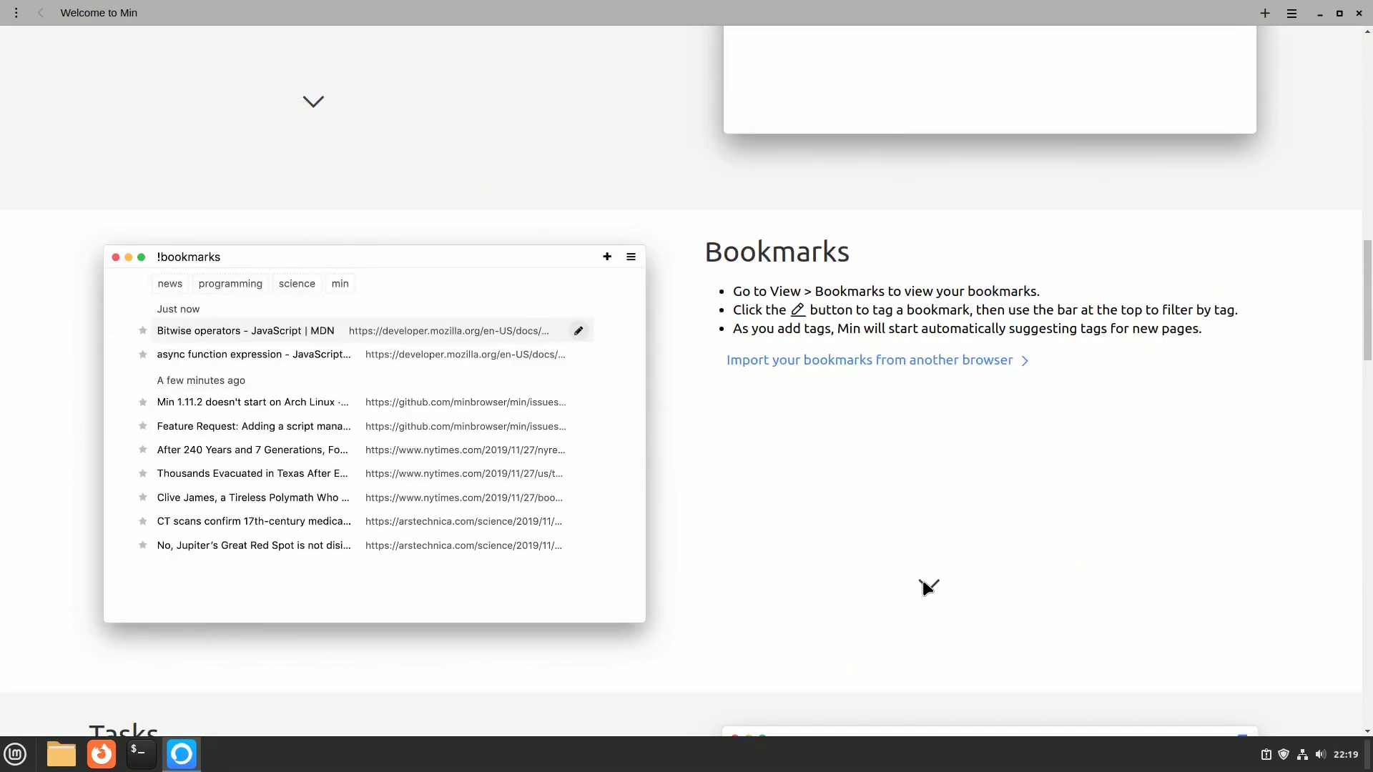
scroll(458, 608, "down", 8)
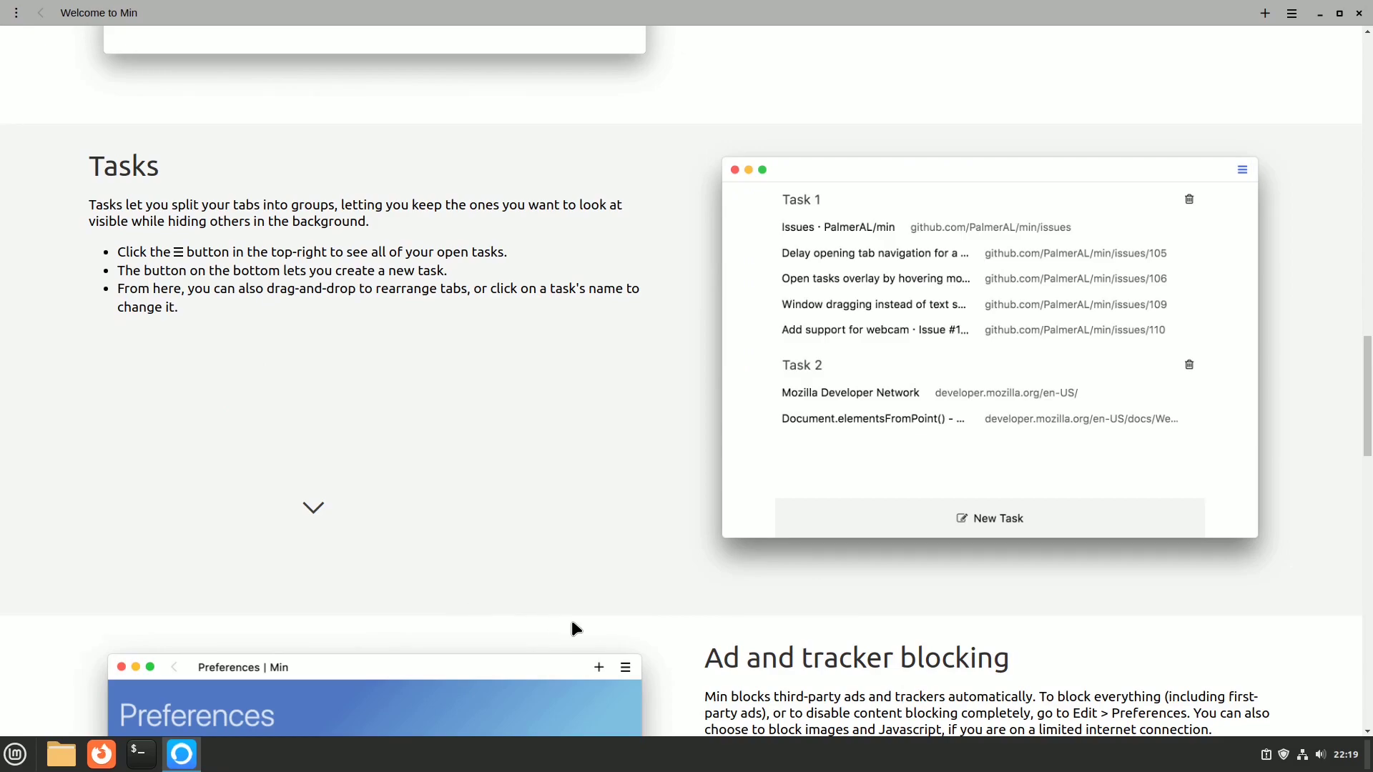
left_click(313, 510)
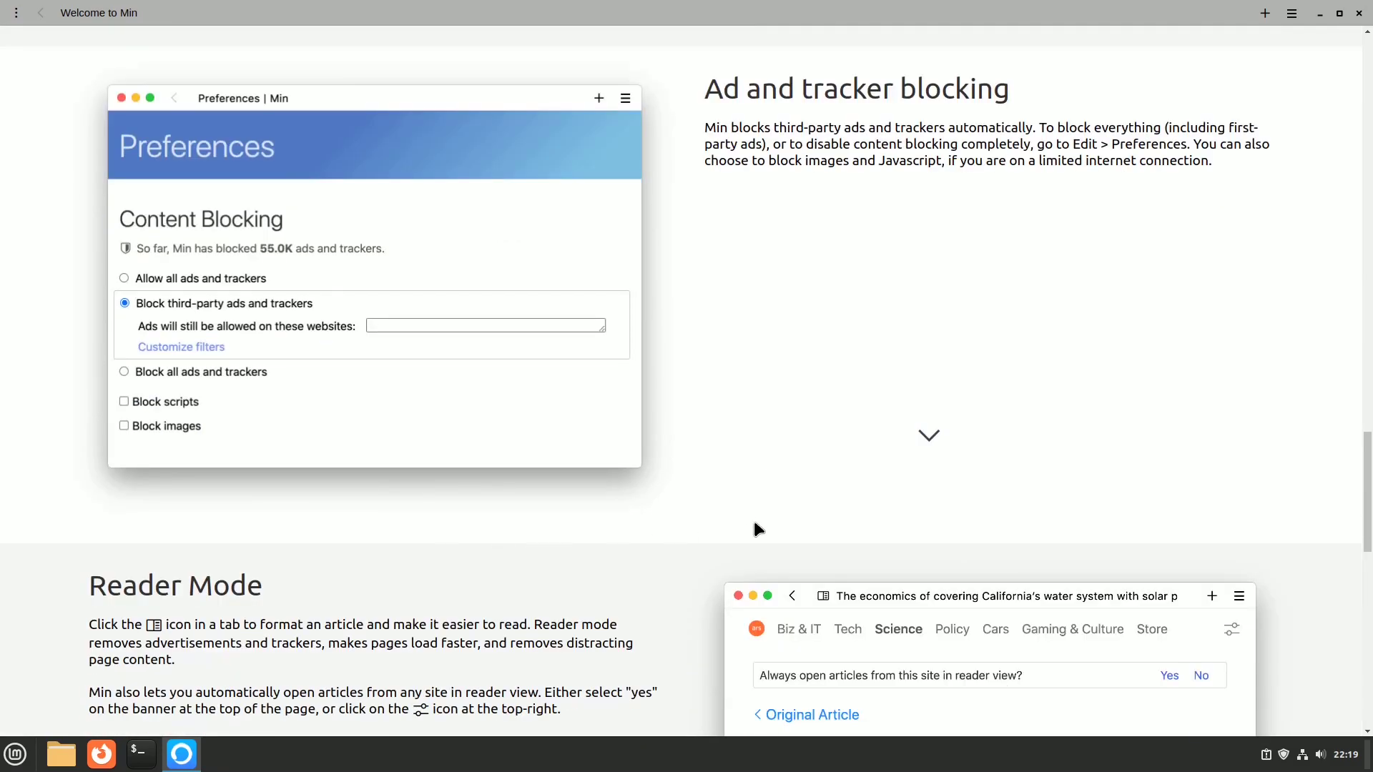
left_click(928, 436)
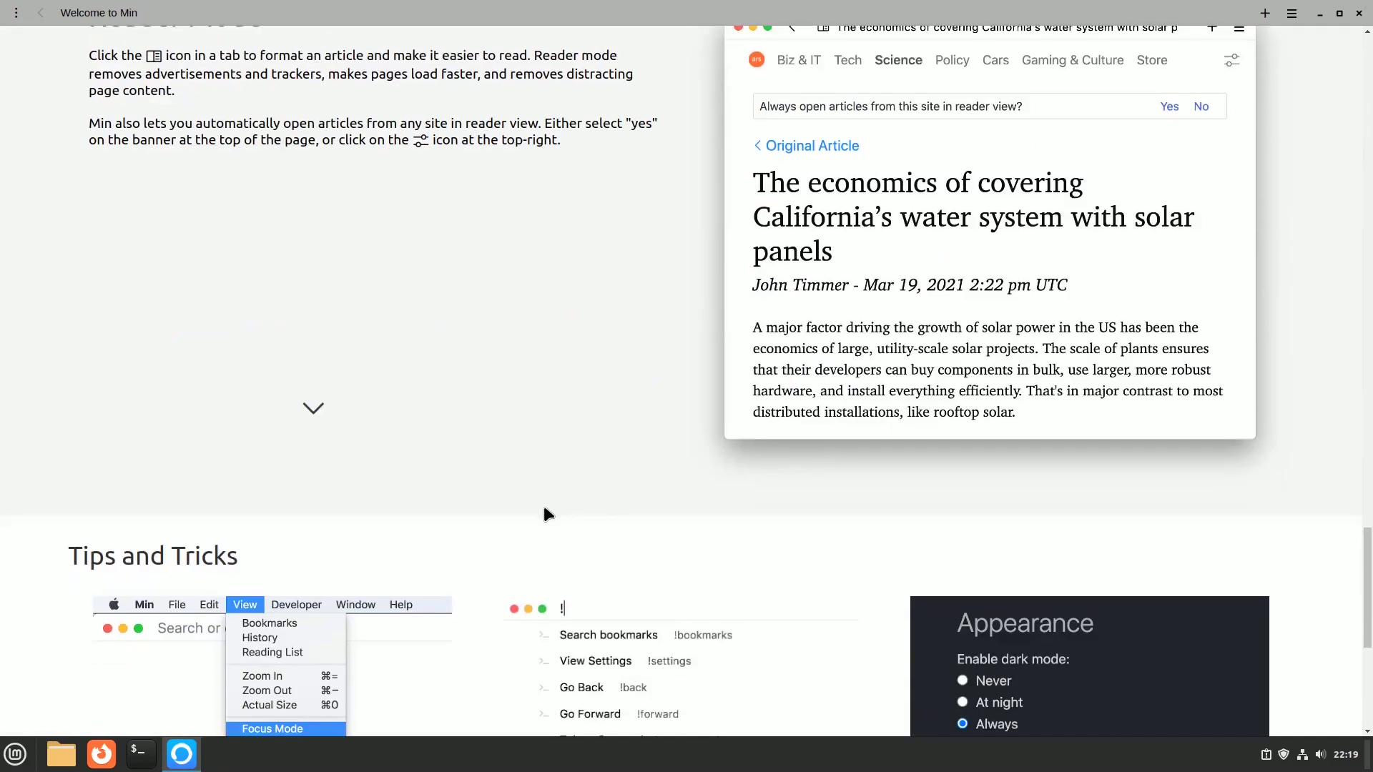
left_click(311, 412)
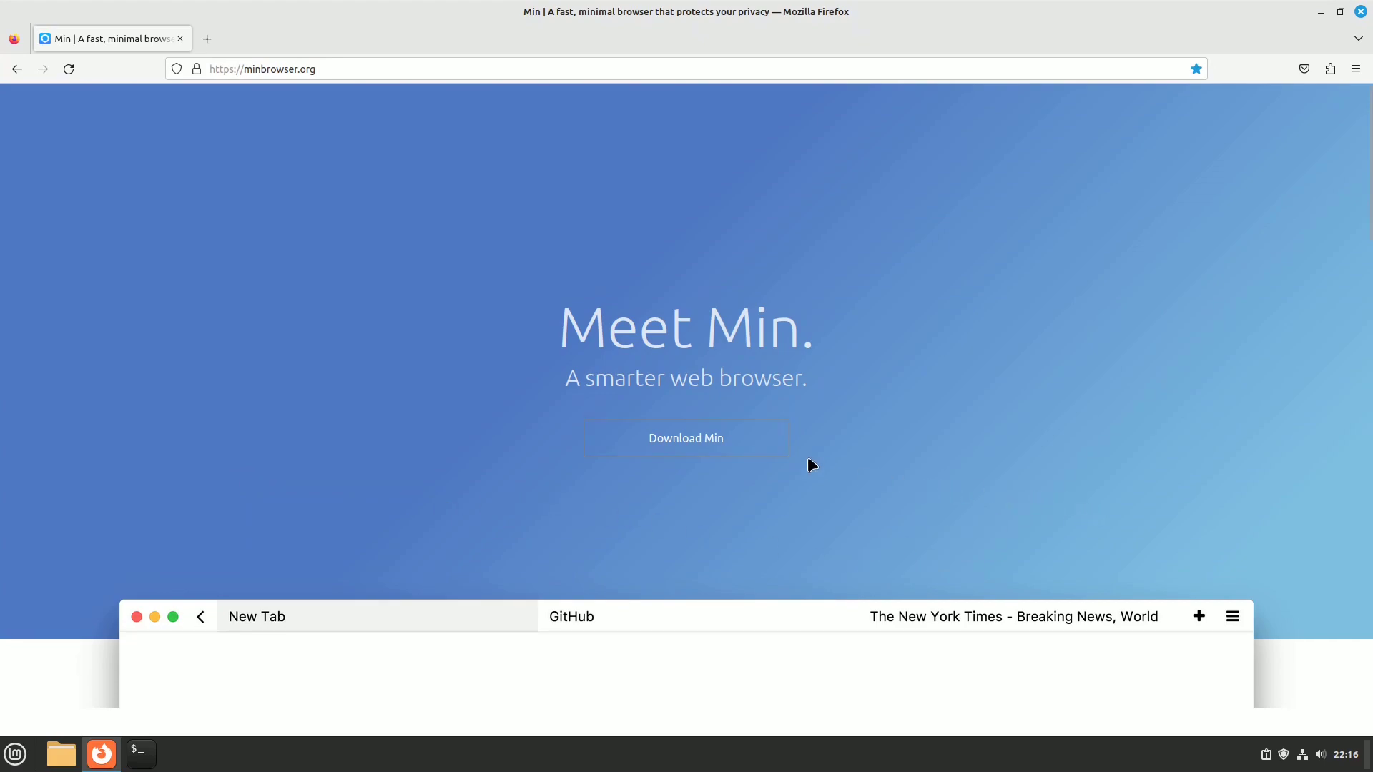
left_click(701, 440)
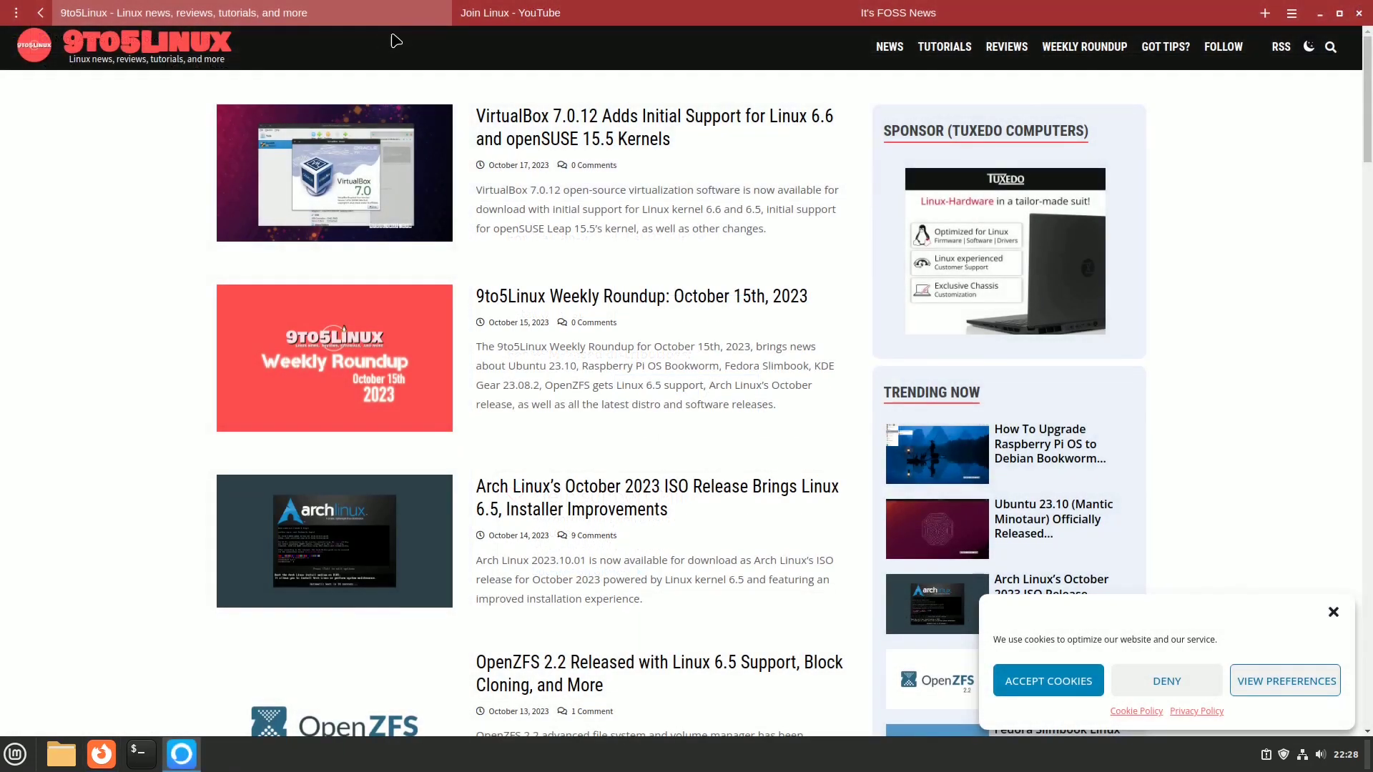
Step: Look over the Join Linux YouTube and It's FOSS News tabs and the task overview
left_click(569, 14)
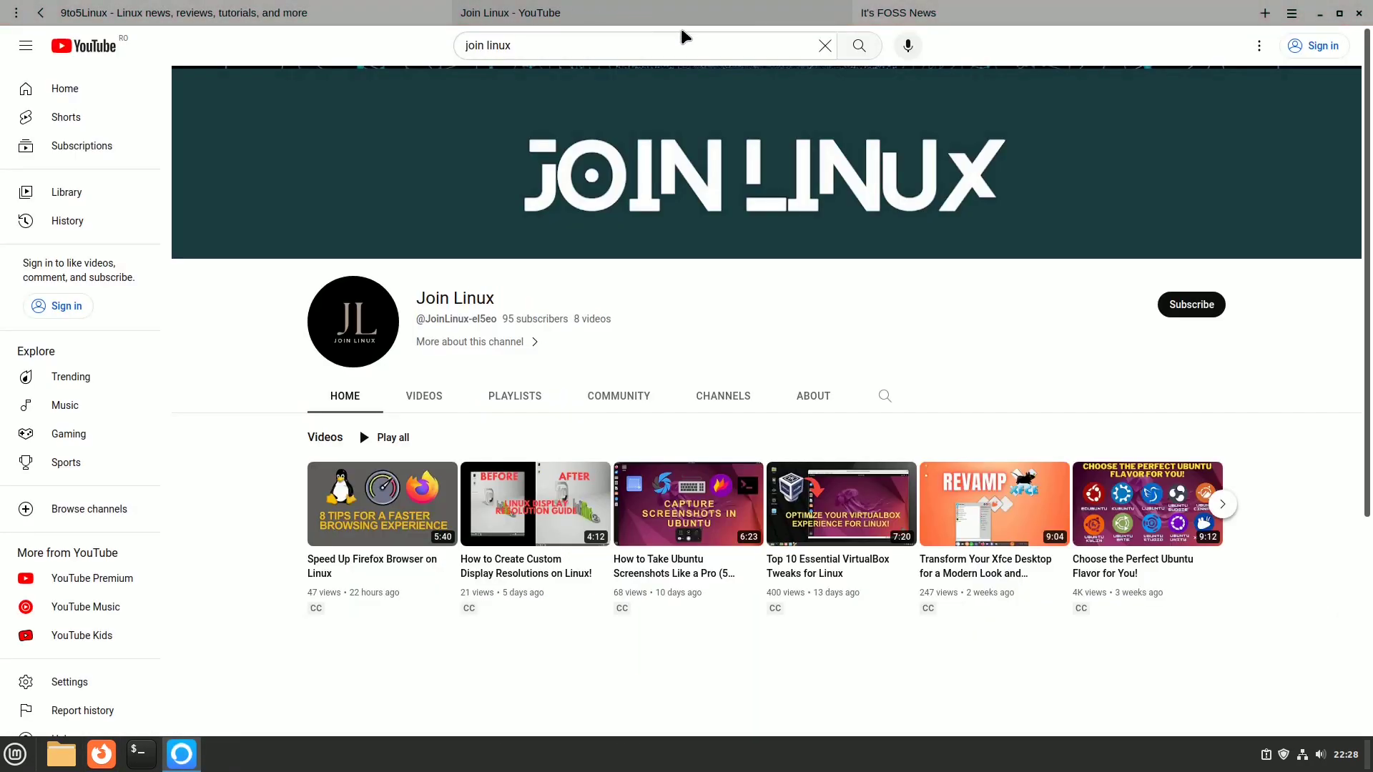
left_click(983, 19)
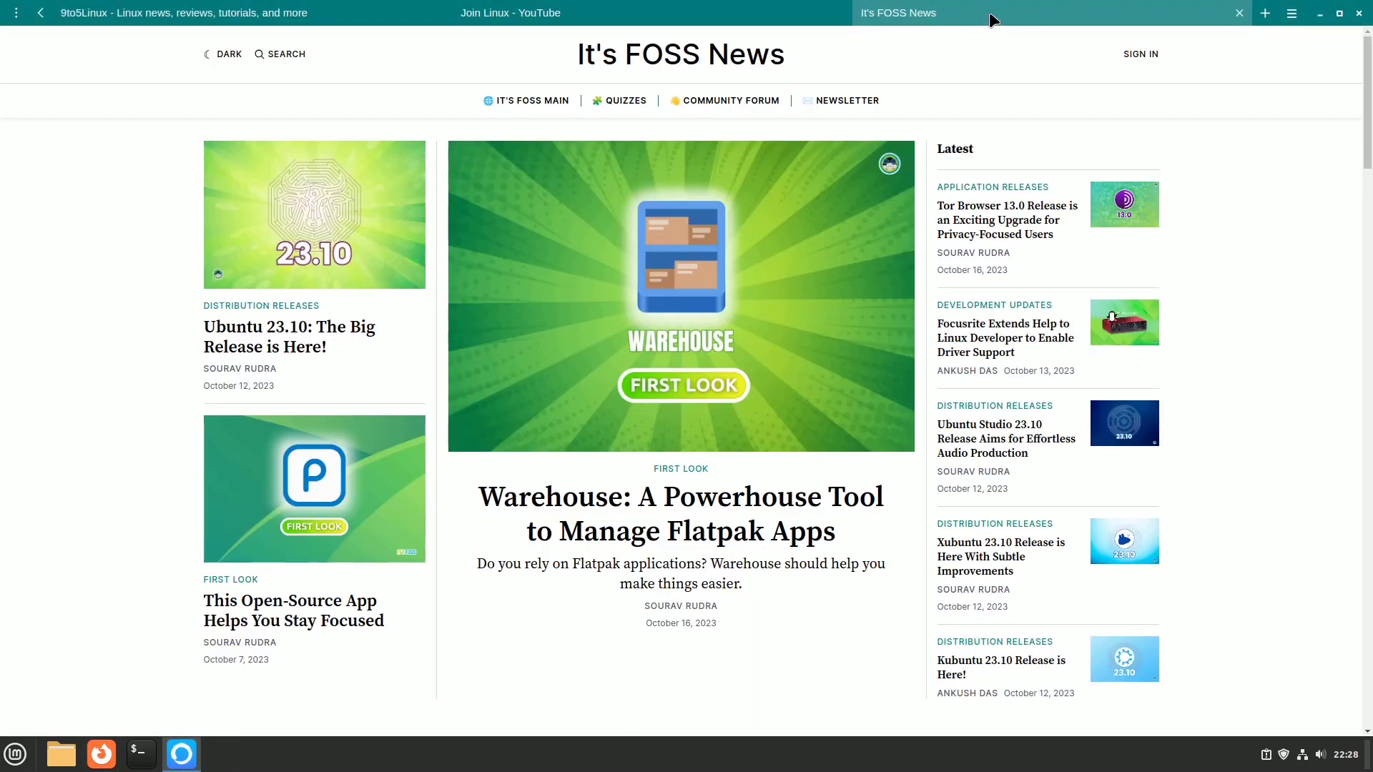
left_click(1294, 14)
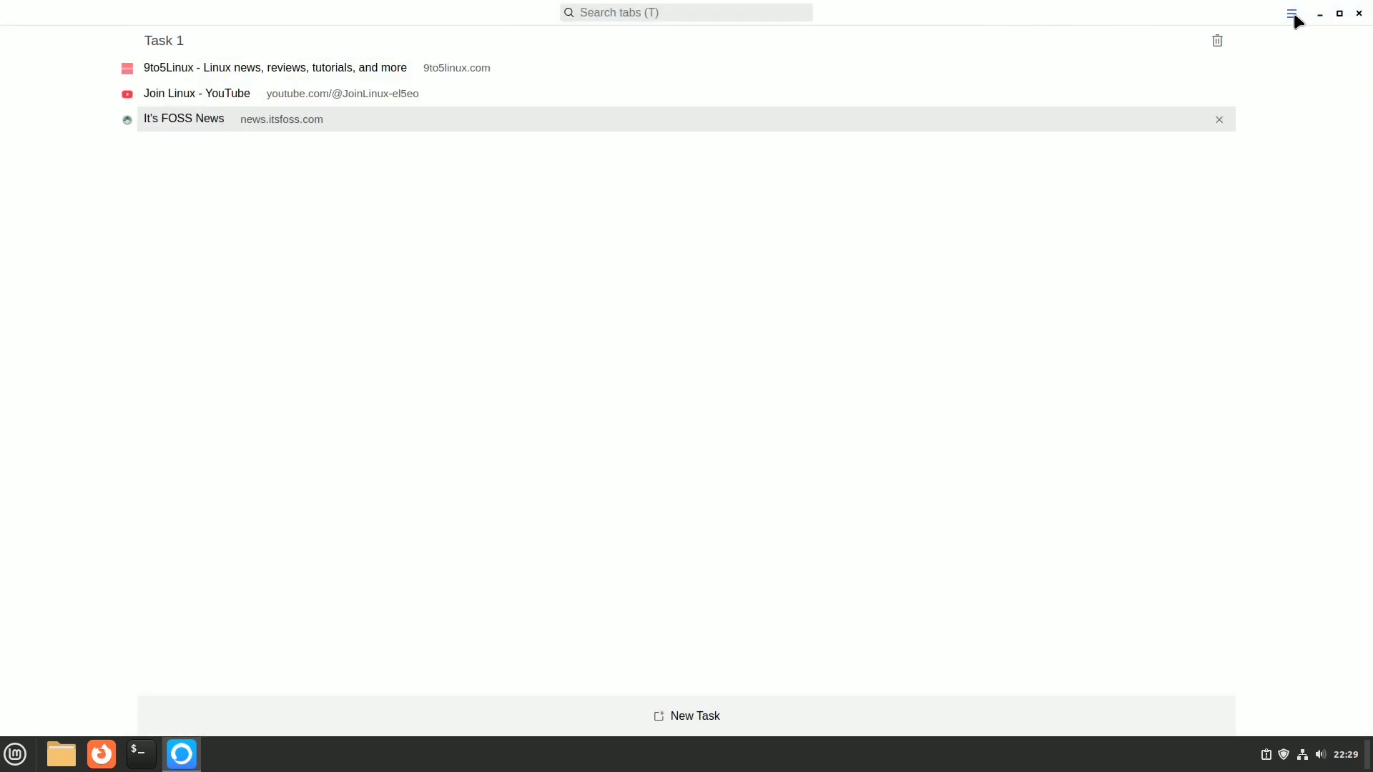
left_click(1293, 14)
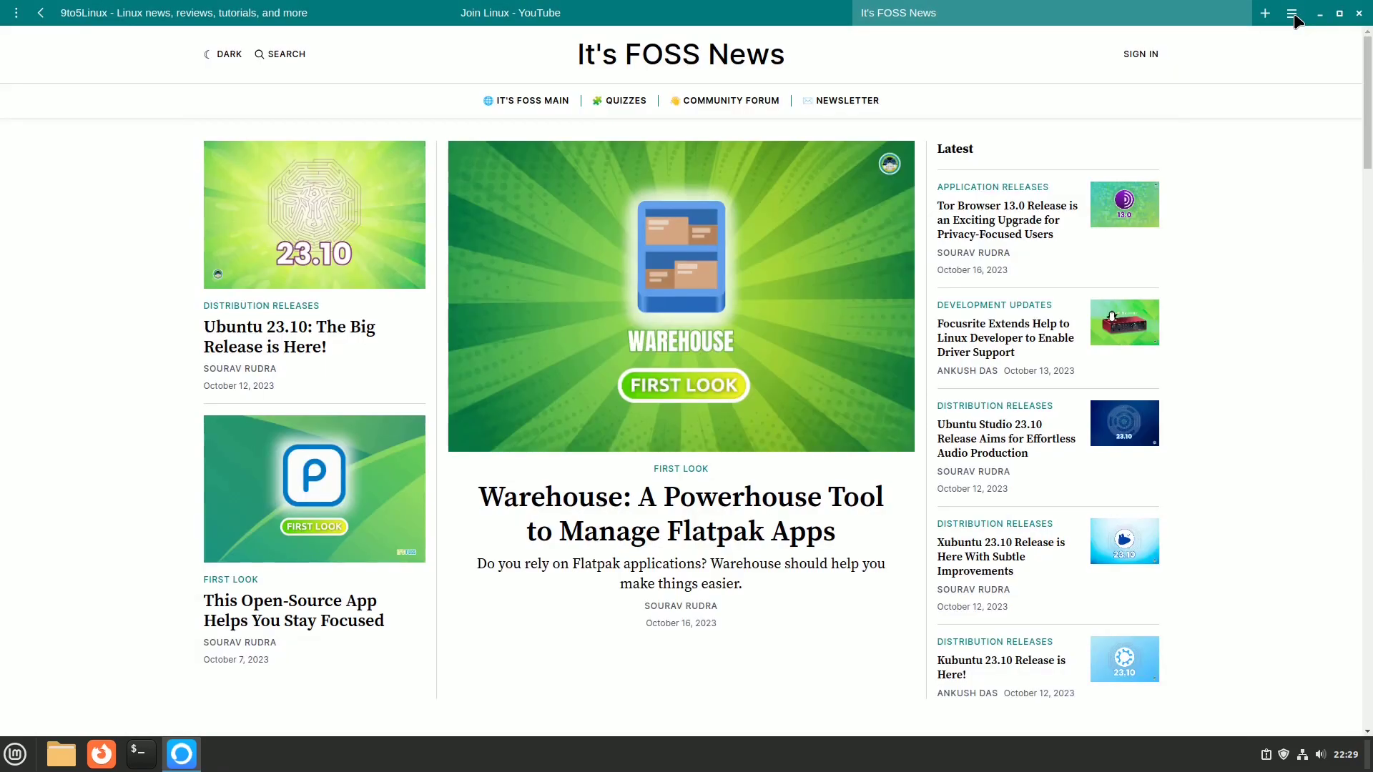
Step: Search 'linux' in a new task, then return to the Welcome to Min tab
left_click(16, 13)
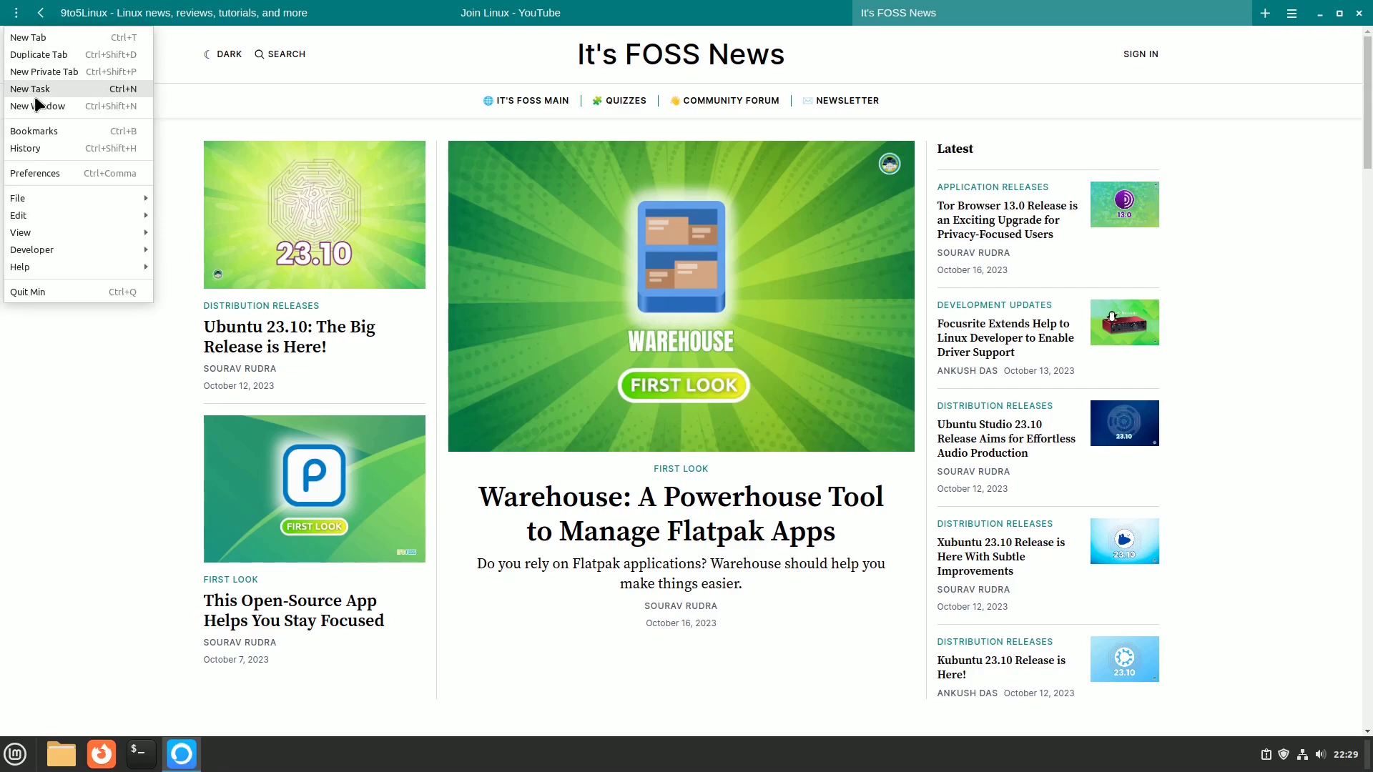
left_click(98, 399)
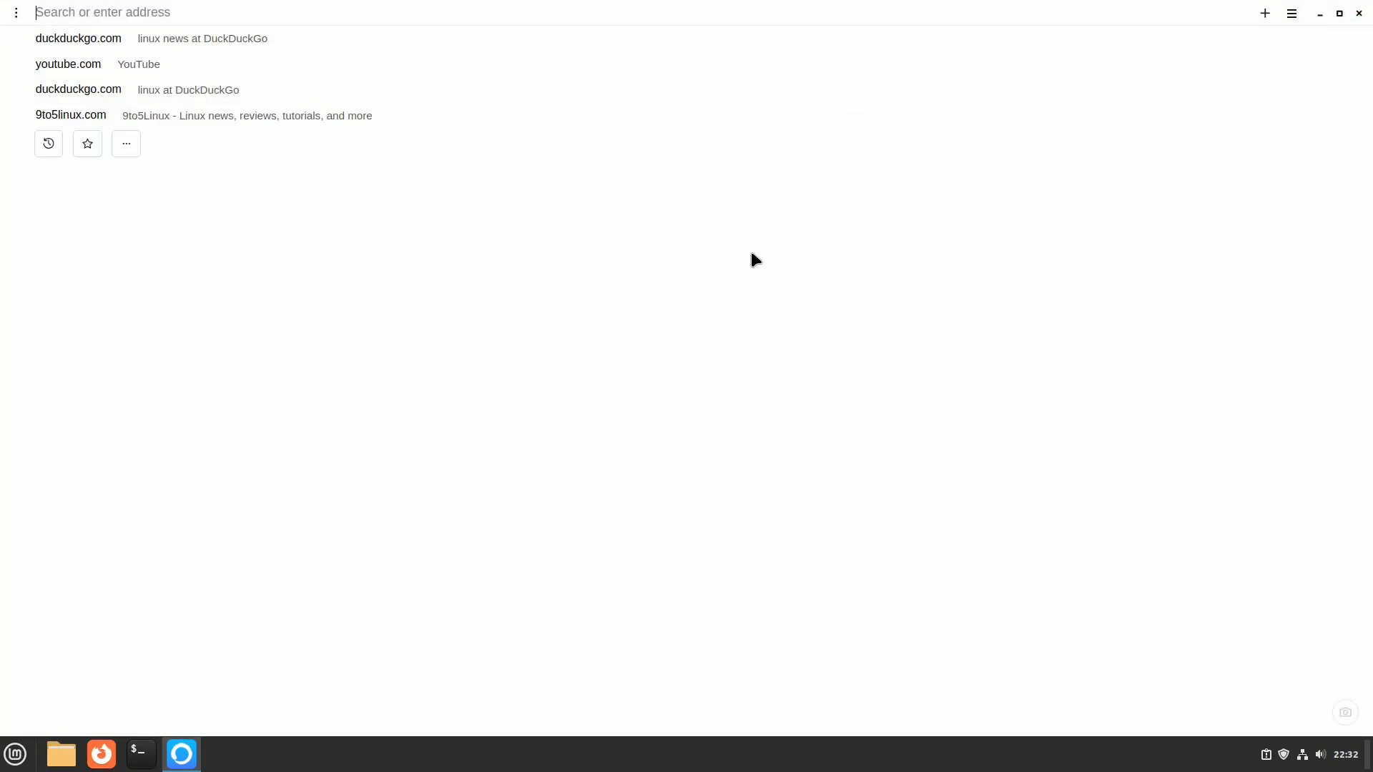
type("linux news")
key("Return")
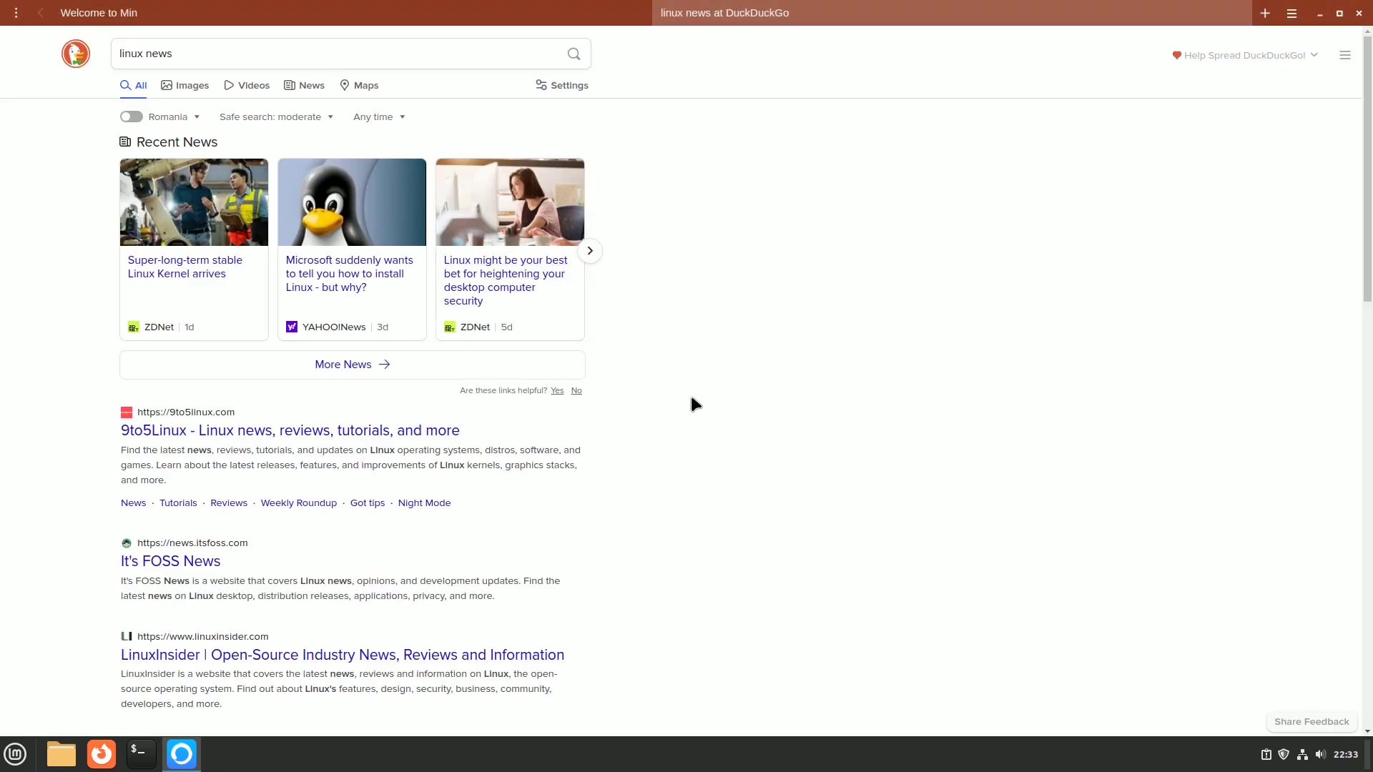
key("ctrl+shift+Tab")
Step: Set Min's content blocking to 'Block all ads and trackers', reviewing search engine and password manager options
left_click(15, 12)
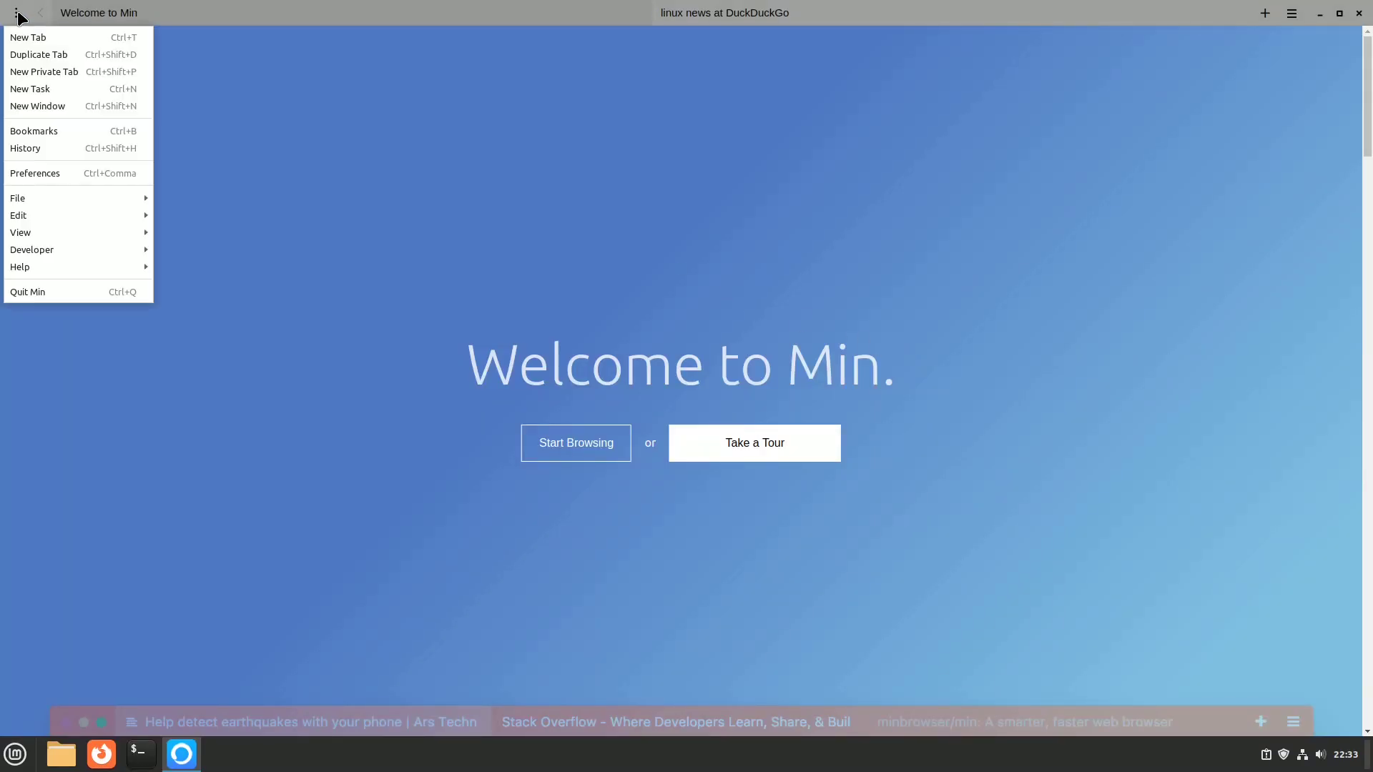
left_click(59, 171)
scroll(551, 390, "down", 8)
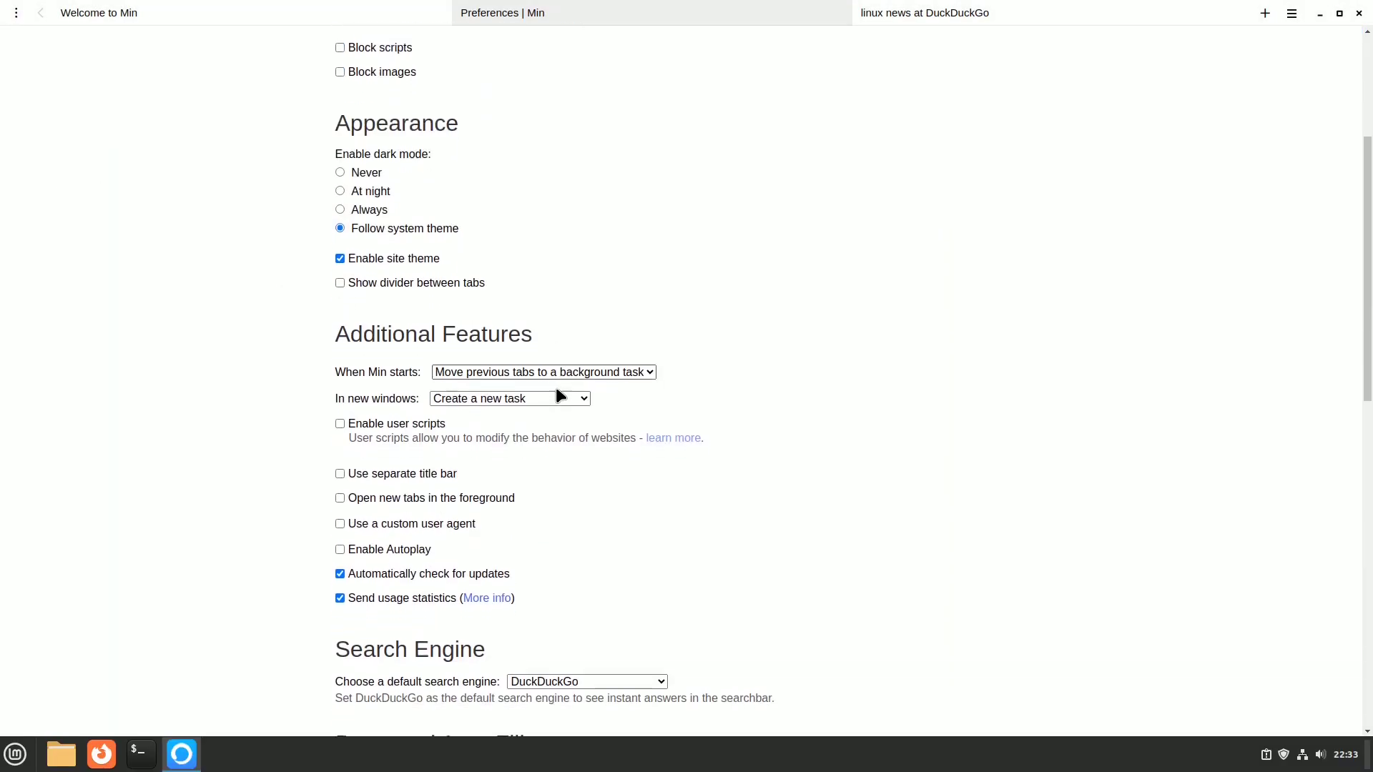
left_click(663, 350)
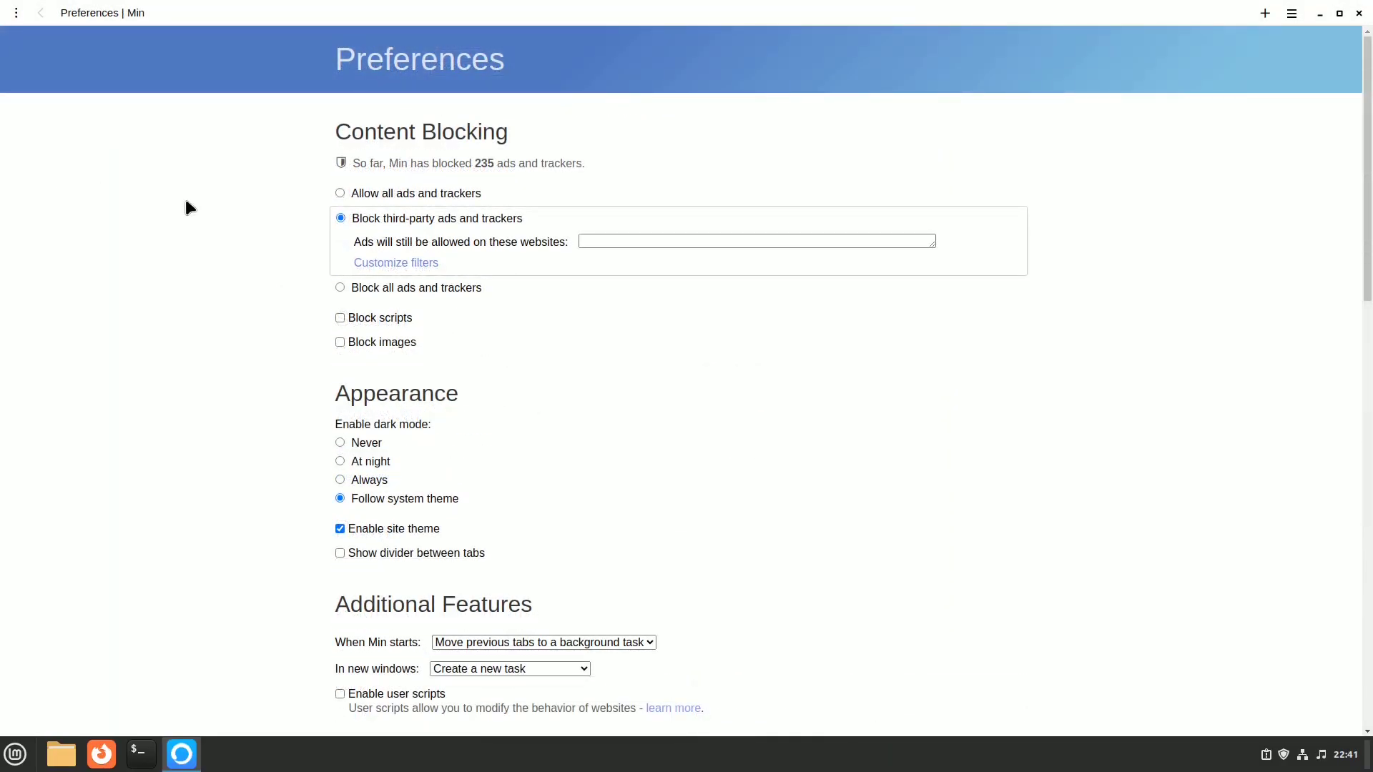
left_click(341, 288)
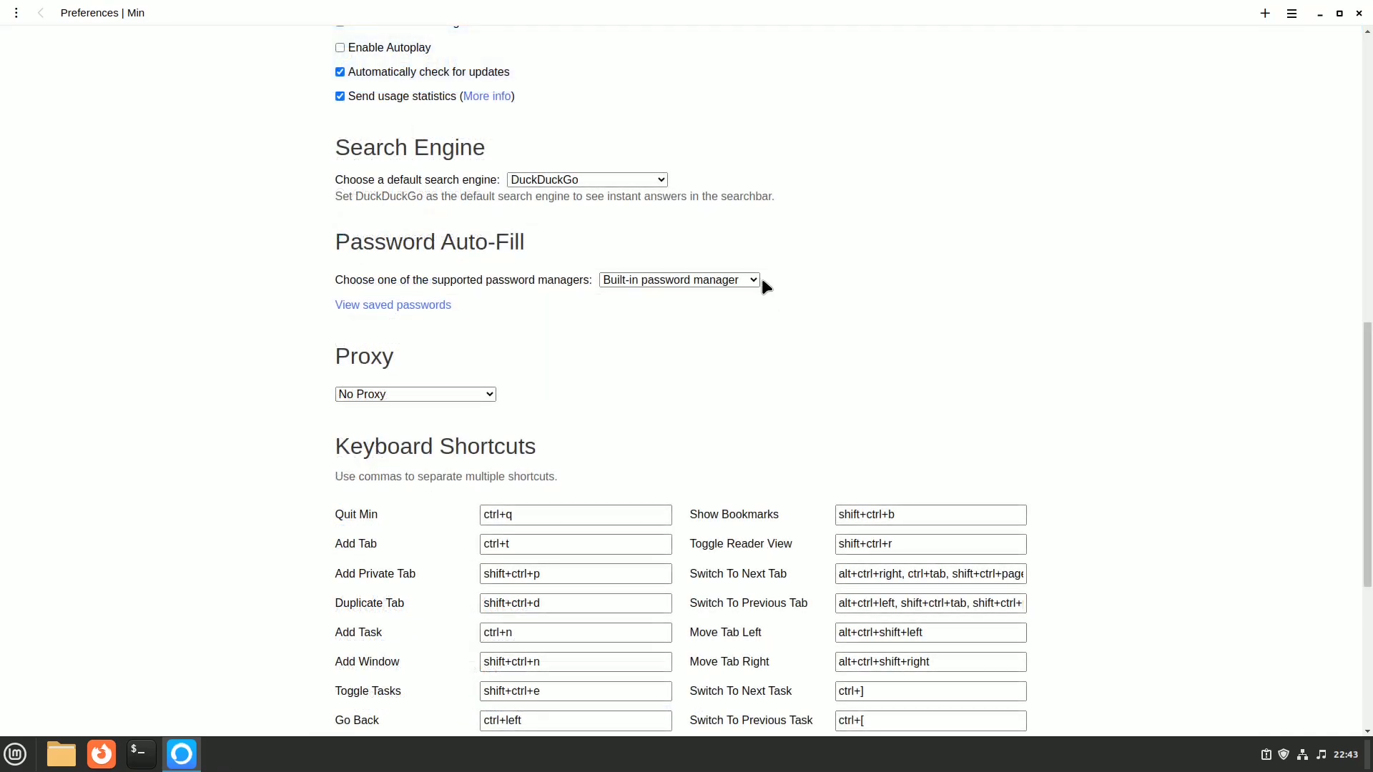
left_click(756, 280)
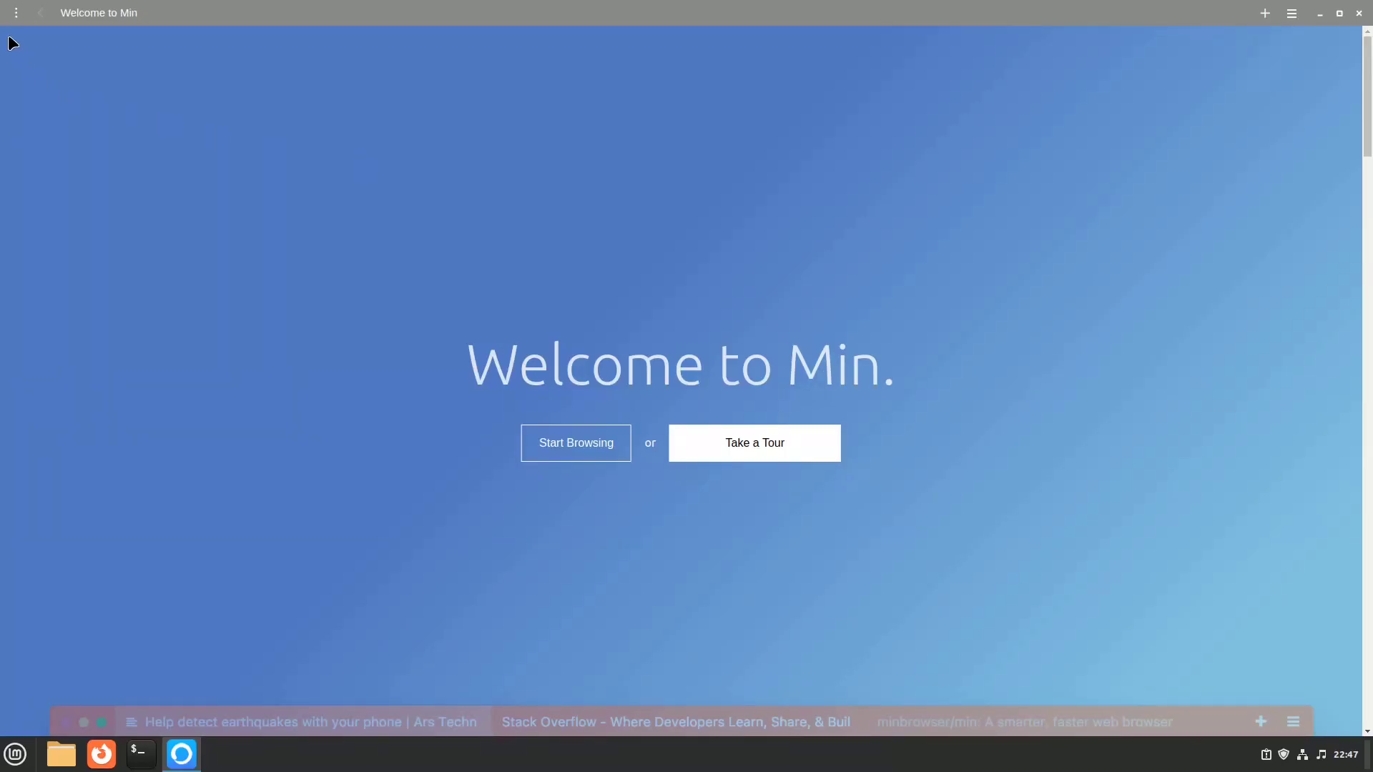
left_click(16, 20)
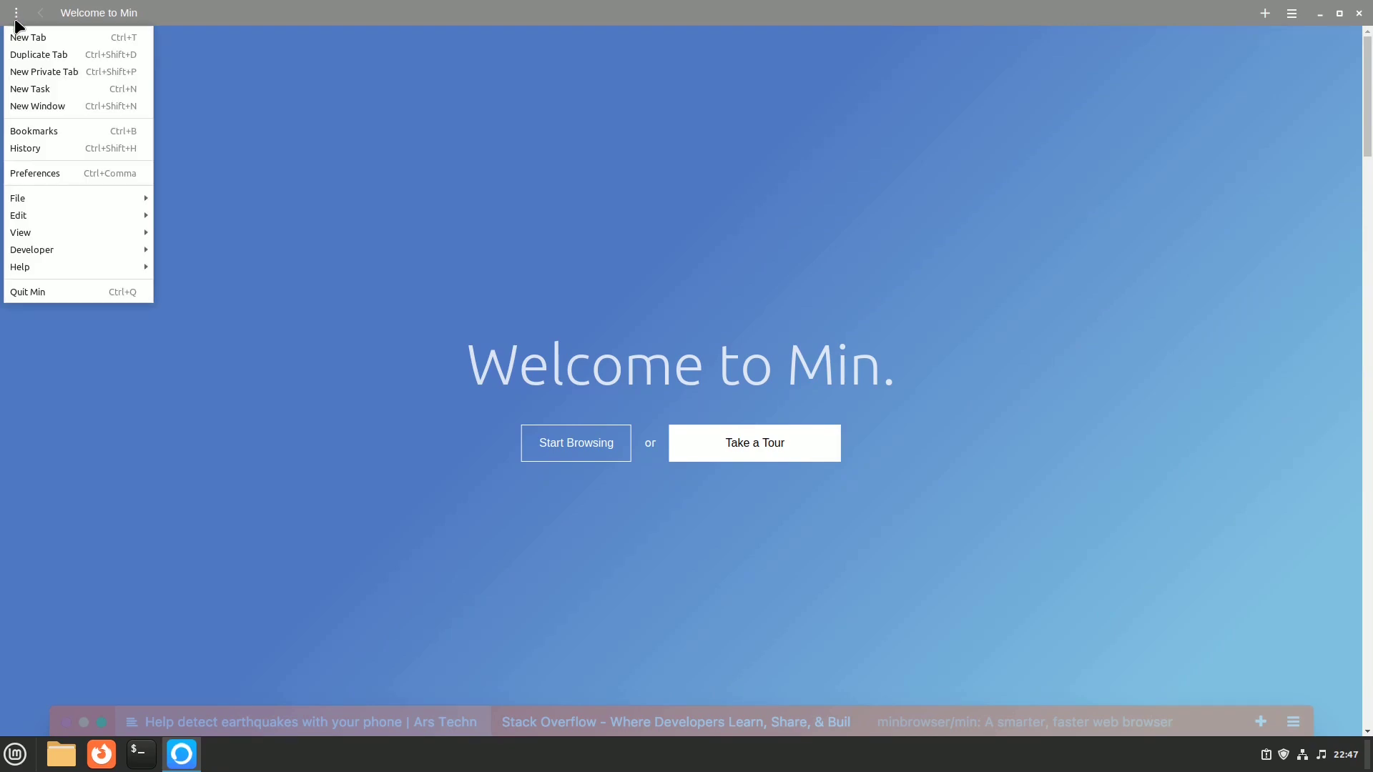
Step: Turn on Min's Focus Mode from the View menu and dismiss the 'You're in Focus Mode' notice
left_click(75, 131)
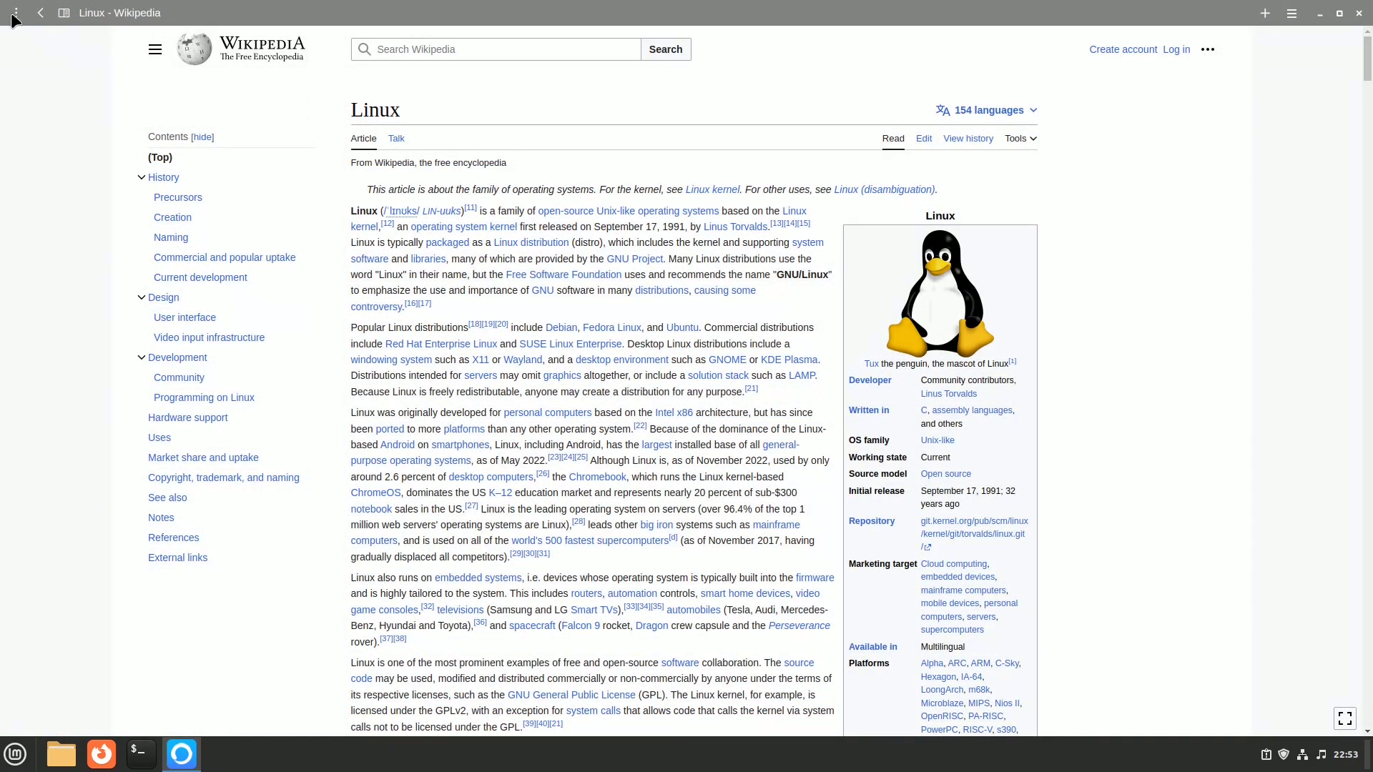
left_click(14, 18)
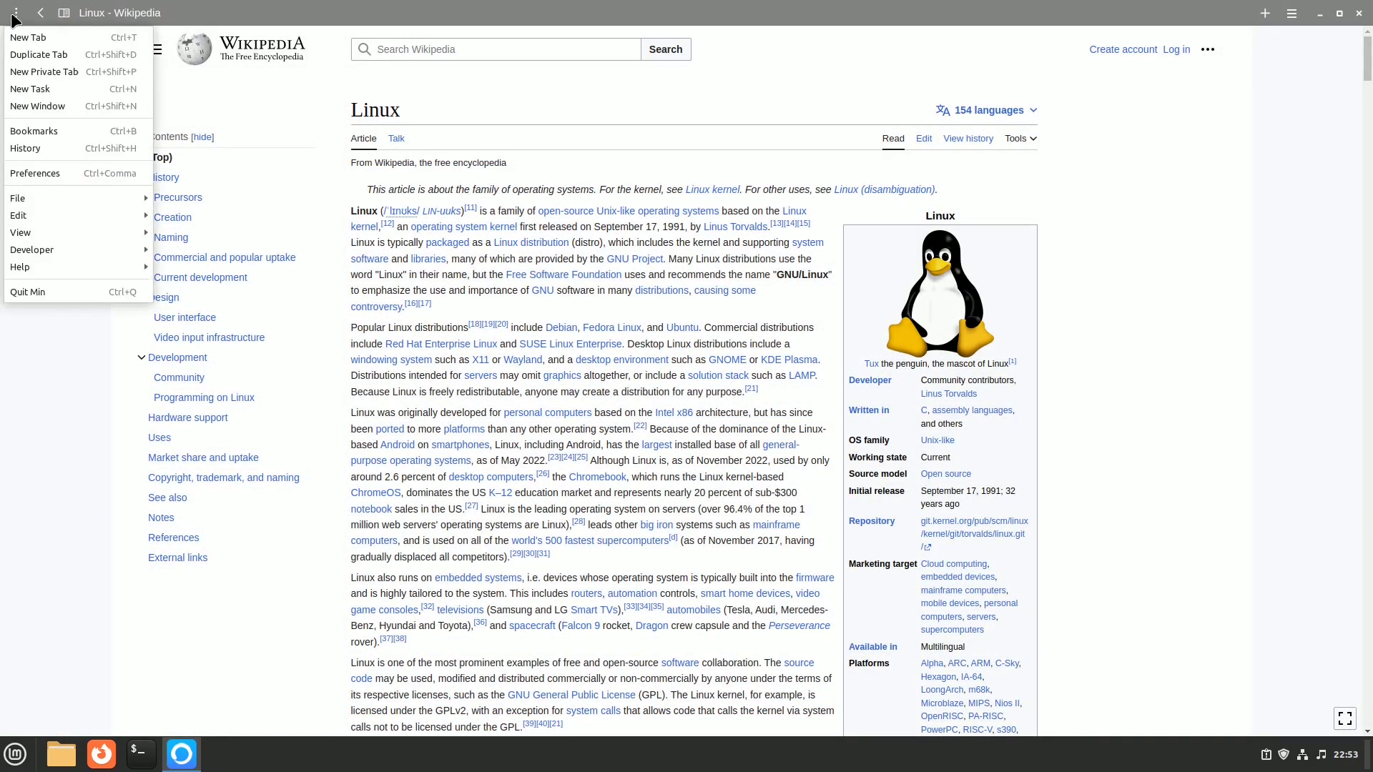
mouse_move(66, 229)
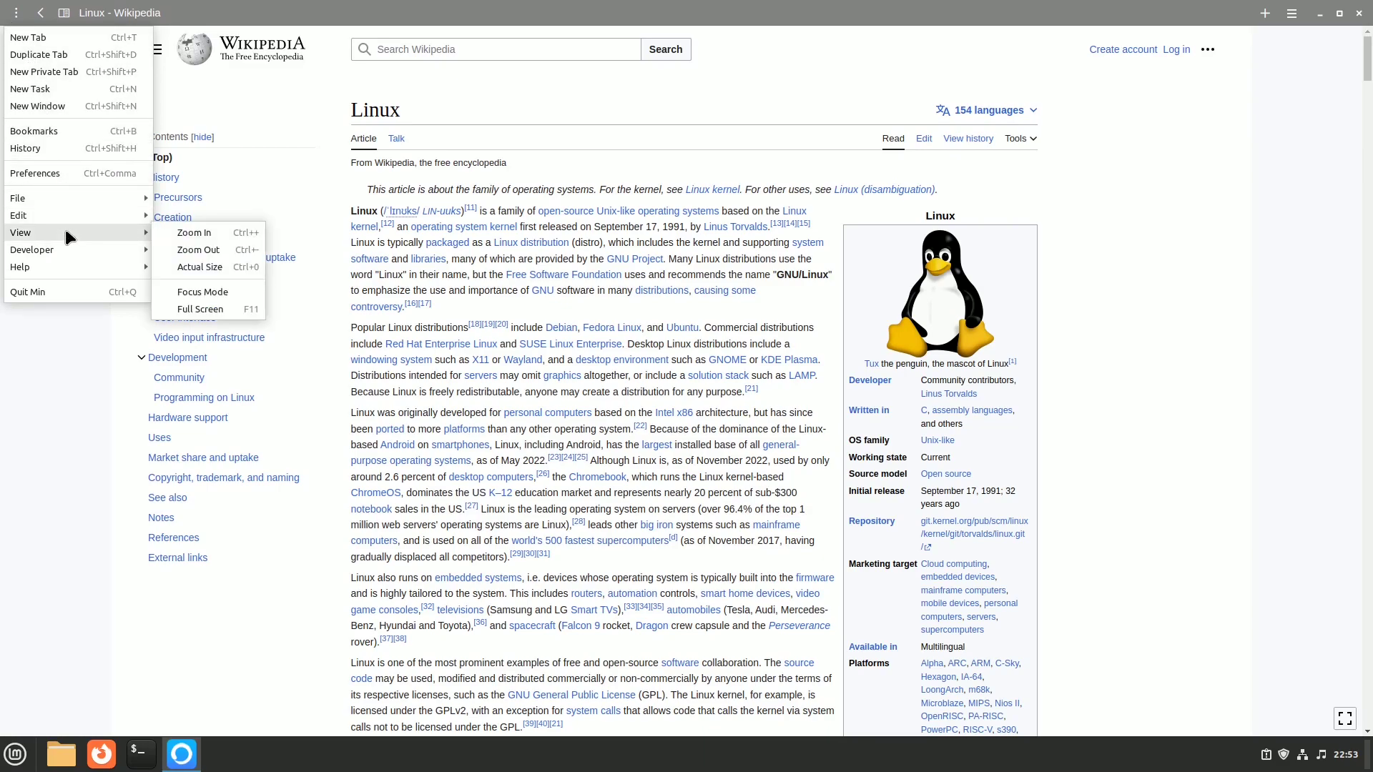
left_click(221, 293)
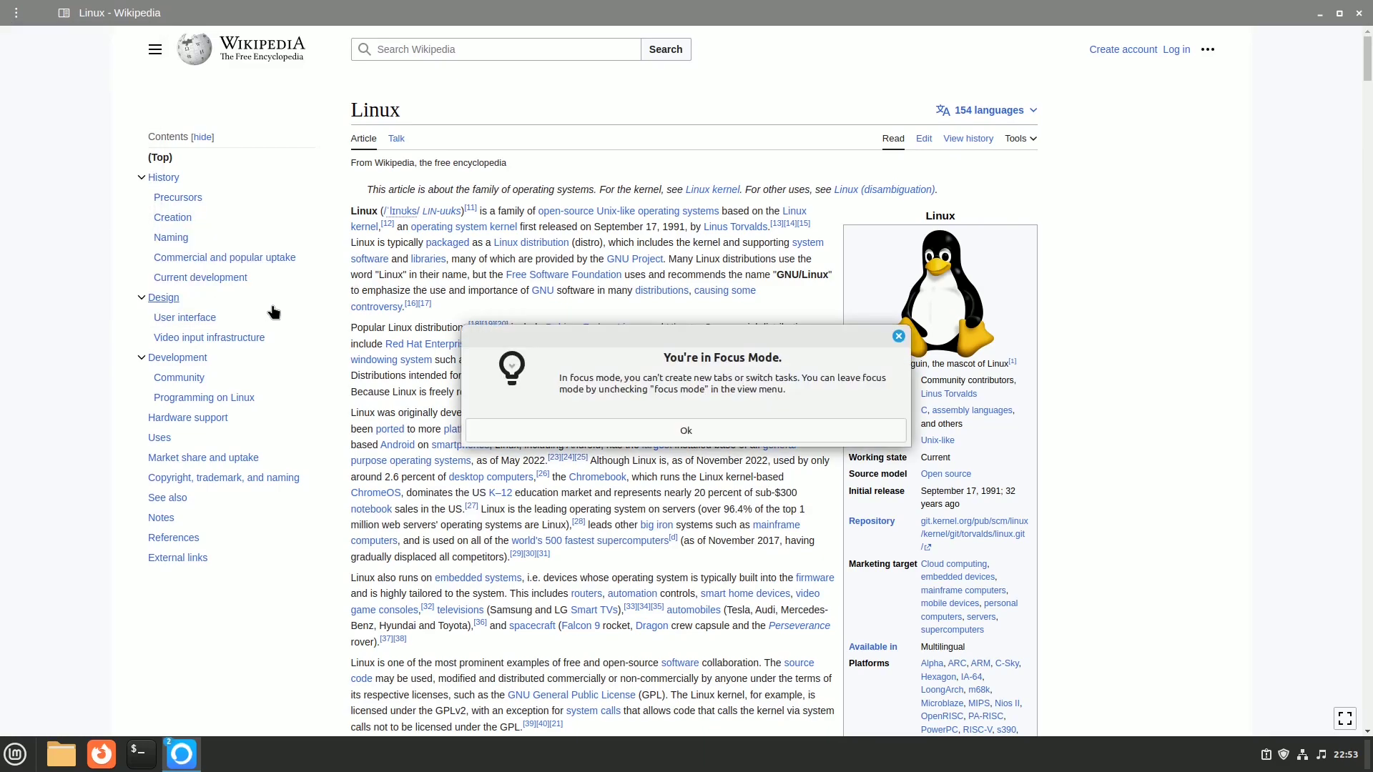
left_click(704, 432)
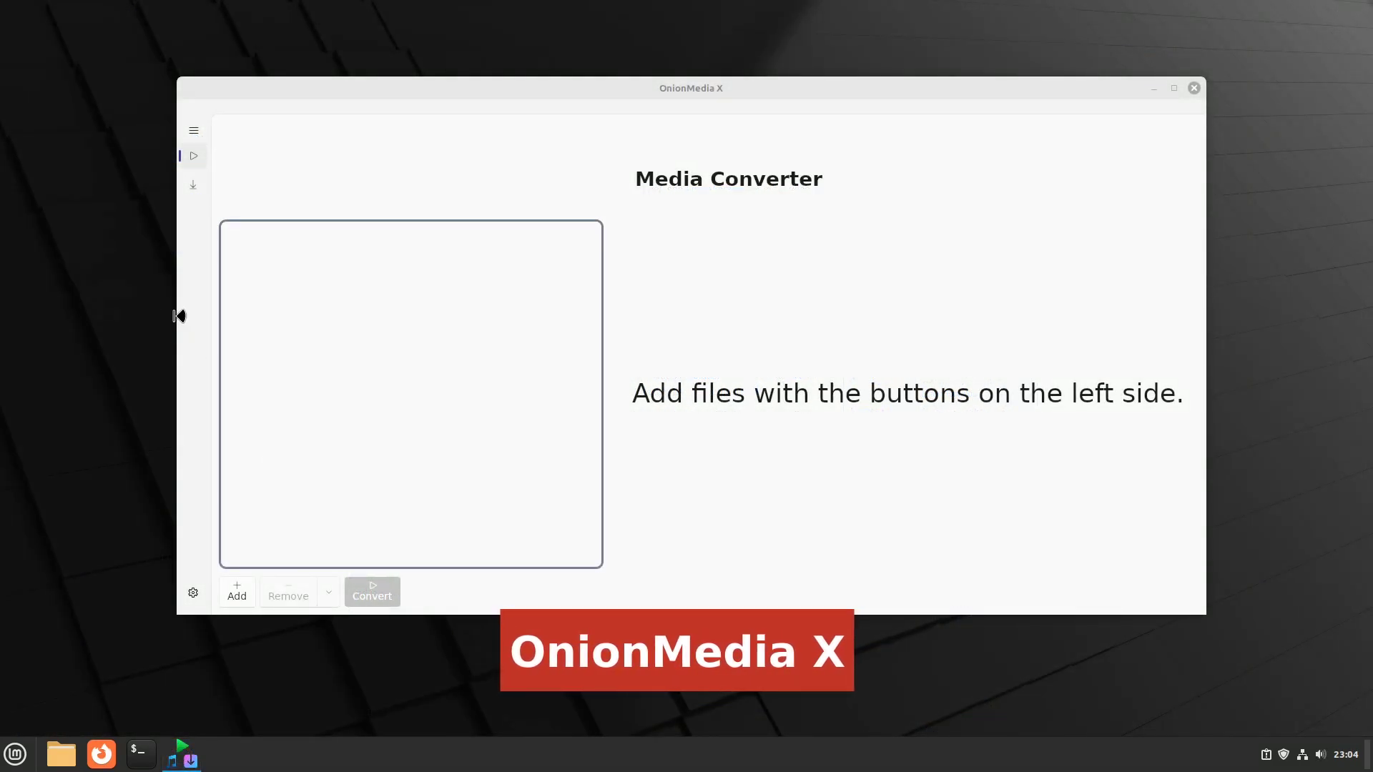
left_click(193, 187)
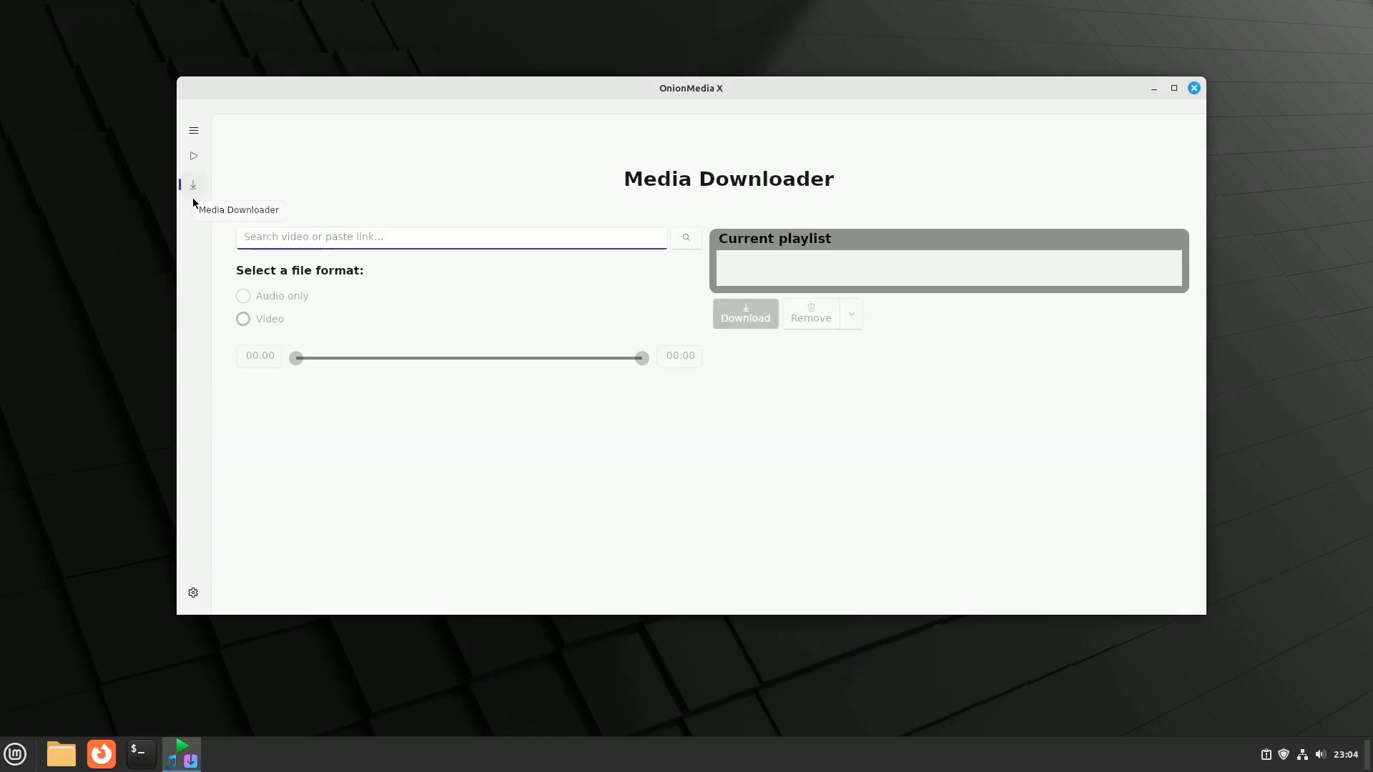
left_click(193, 593)
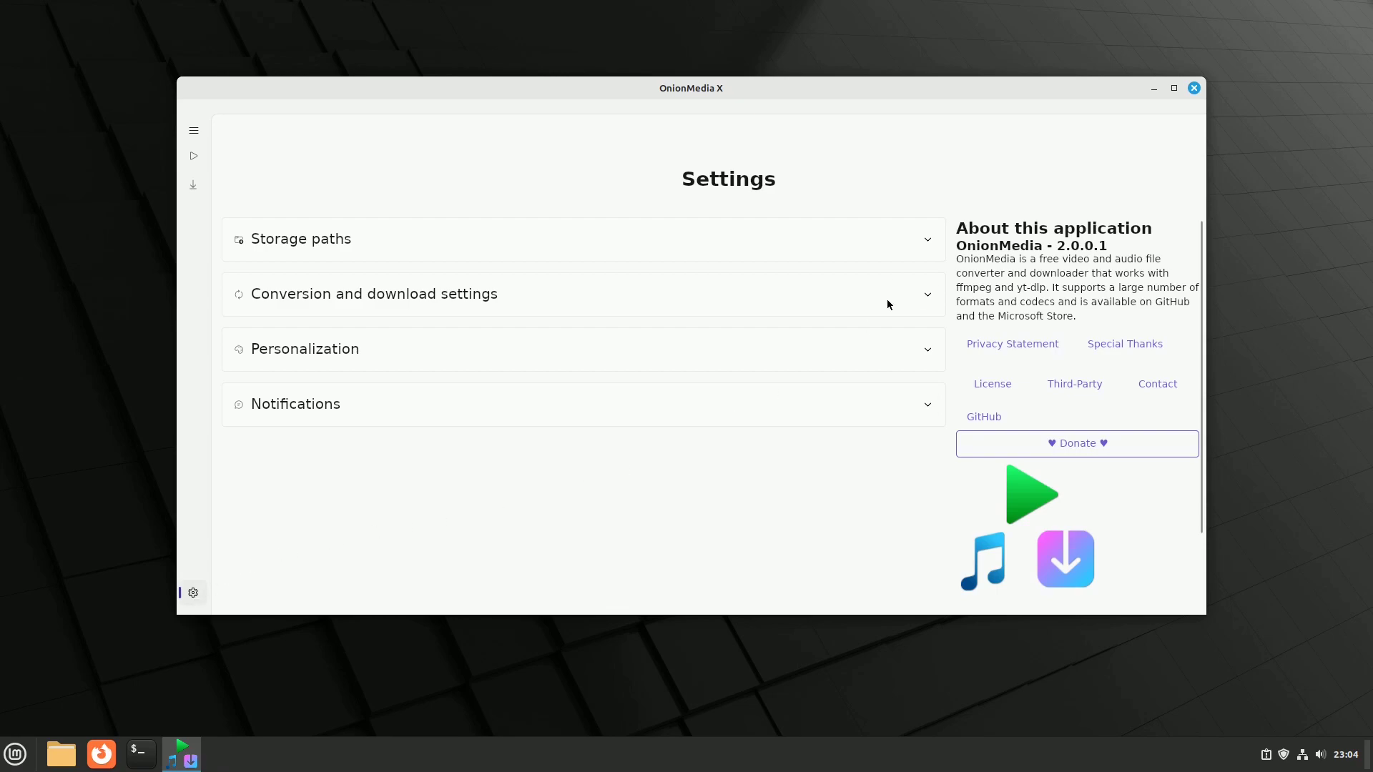
left_click(929, 239)
scroll(925, 344, "down", 2)
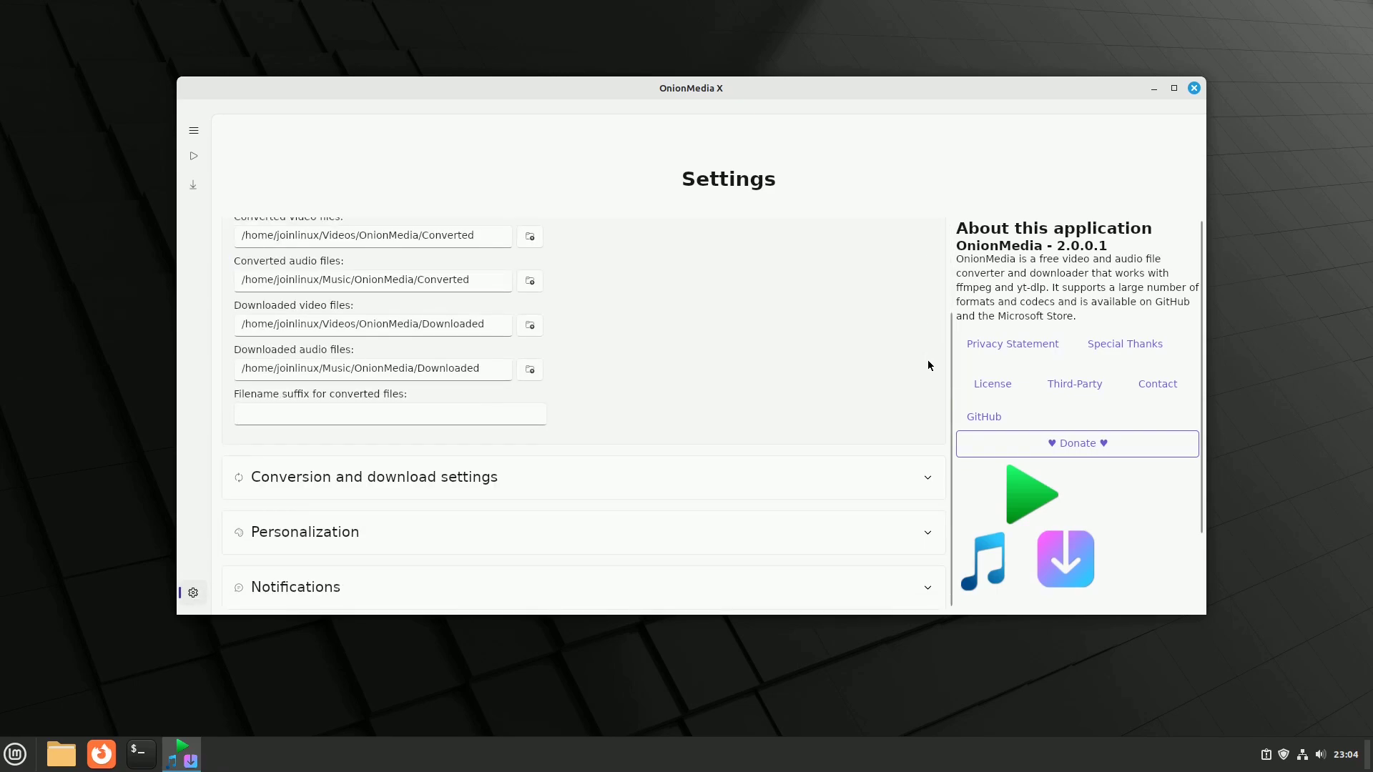
left_click(928, 477)
scroll(890, 402, "down", 2)
scroll(890, 402, "down", 1)
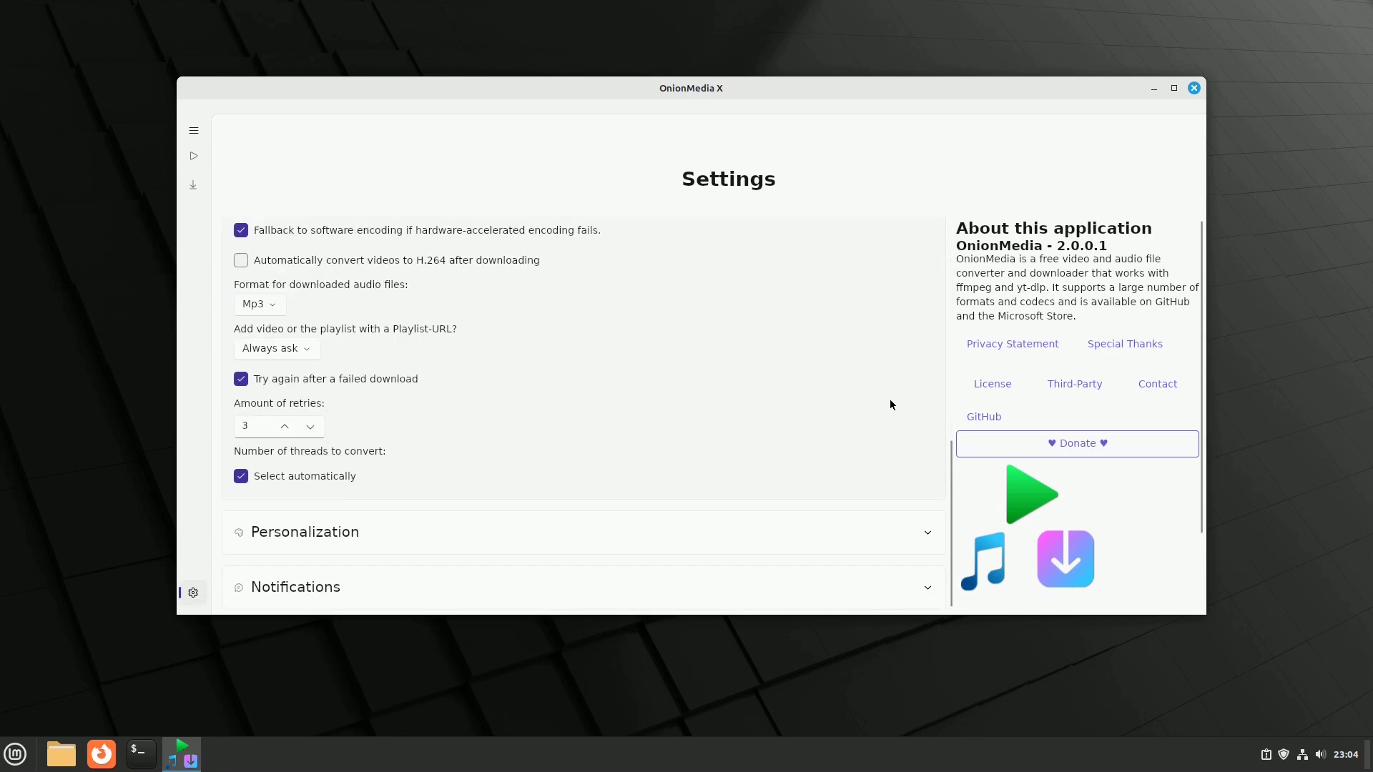
left_click(928, 532)
scroll(828, 461, "down", 3)
scroll(872, 493, "up", 1)
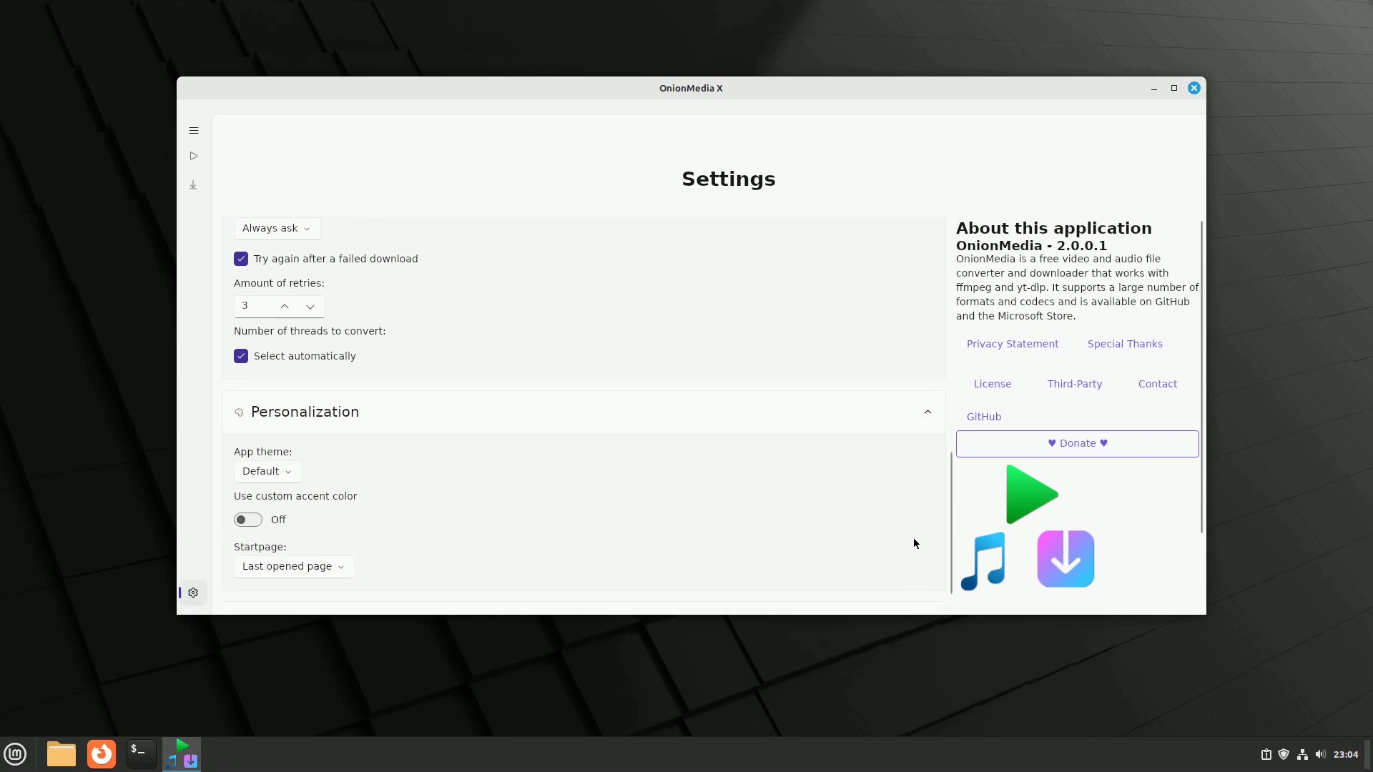
scroll(912, 538, "down", 1)
left_click(927, 587)
scroll(858, 472, "down", 3)
scroll(860, 471, "down", 1)
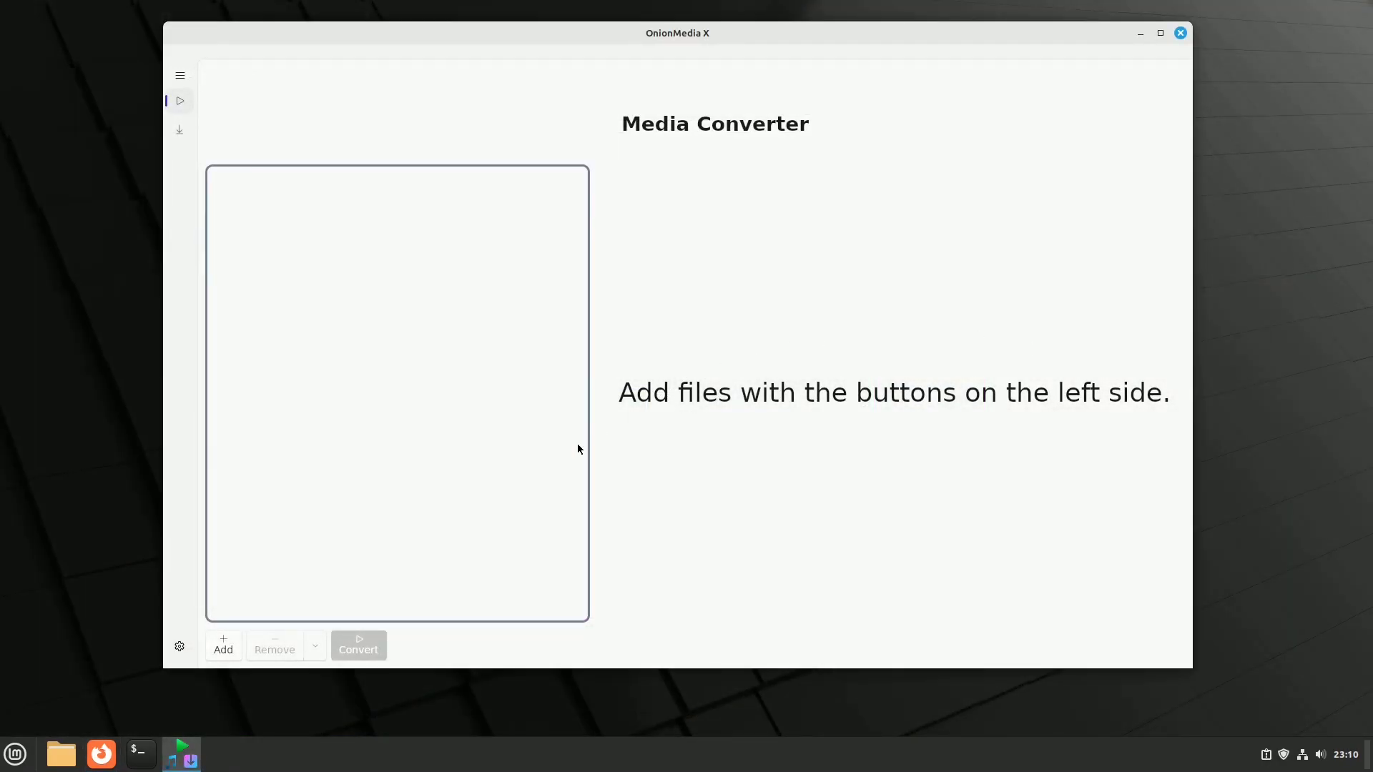
Step: Add the Top 10 Essential VirtualBox Tweaks for Linux mp4 from Videos, then go to Media Downloader
left_click(231, 651)
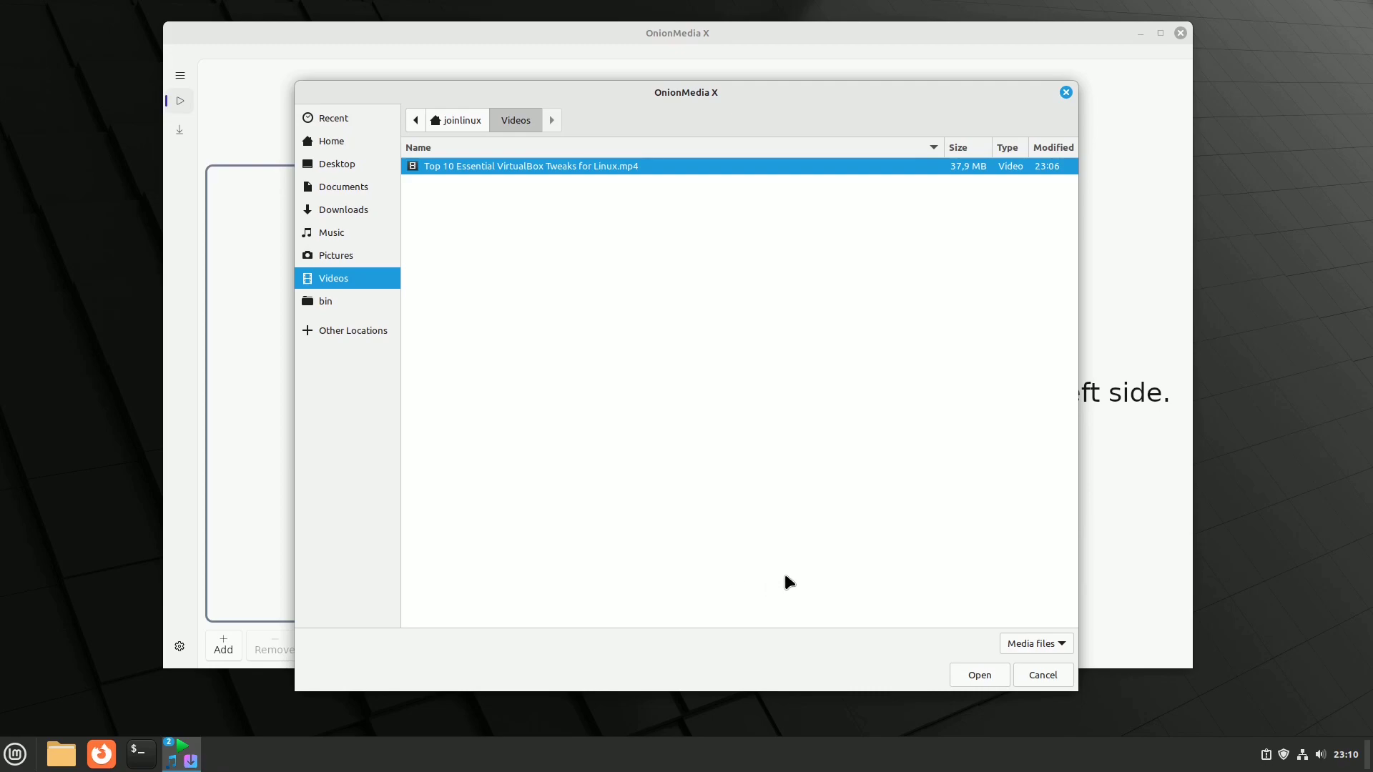
left_click(984, 672)
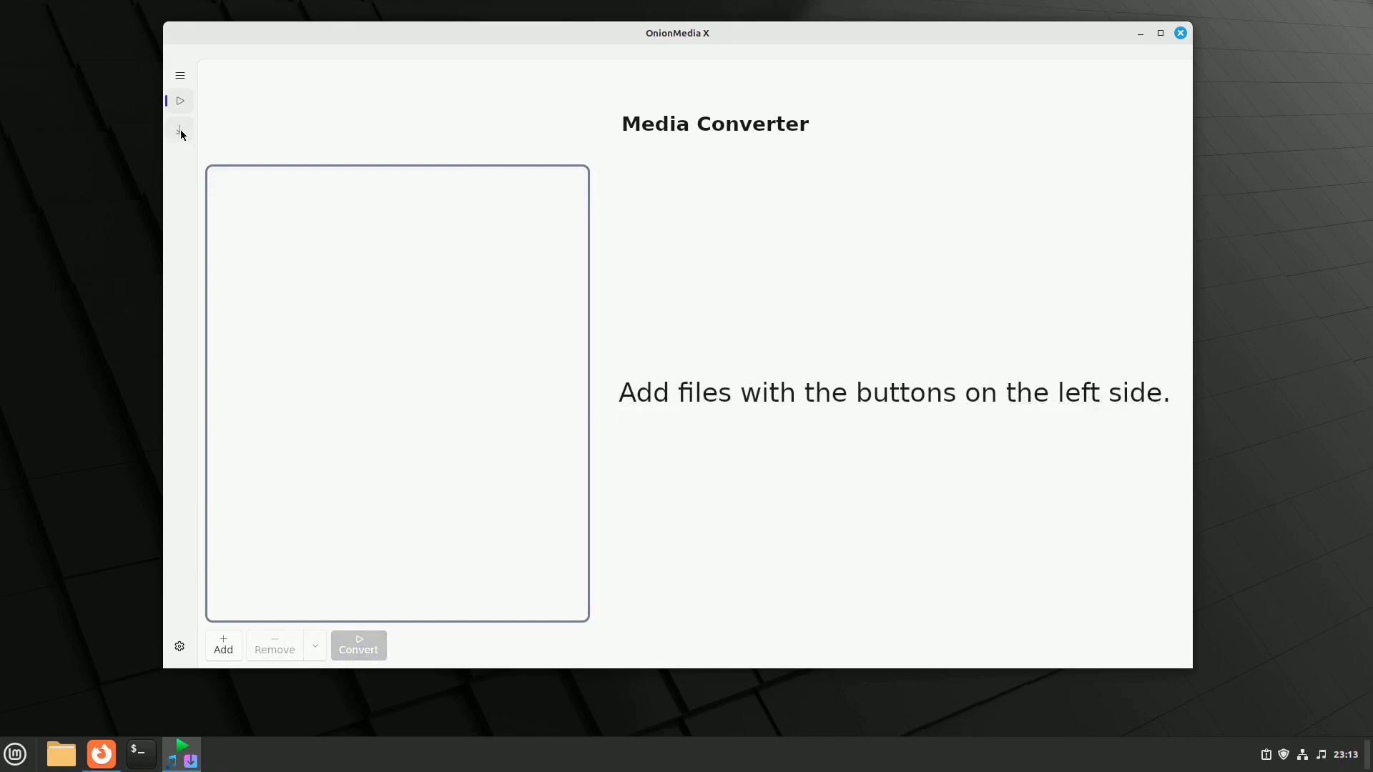
left_click(180, 131)
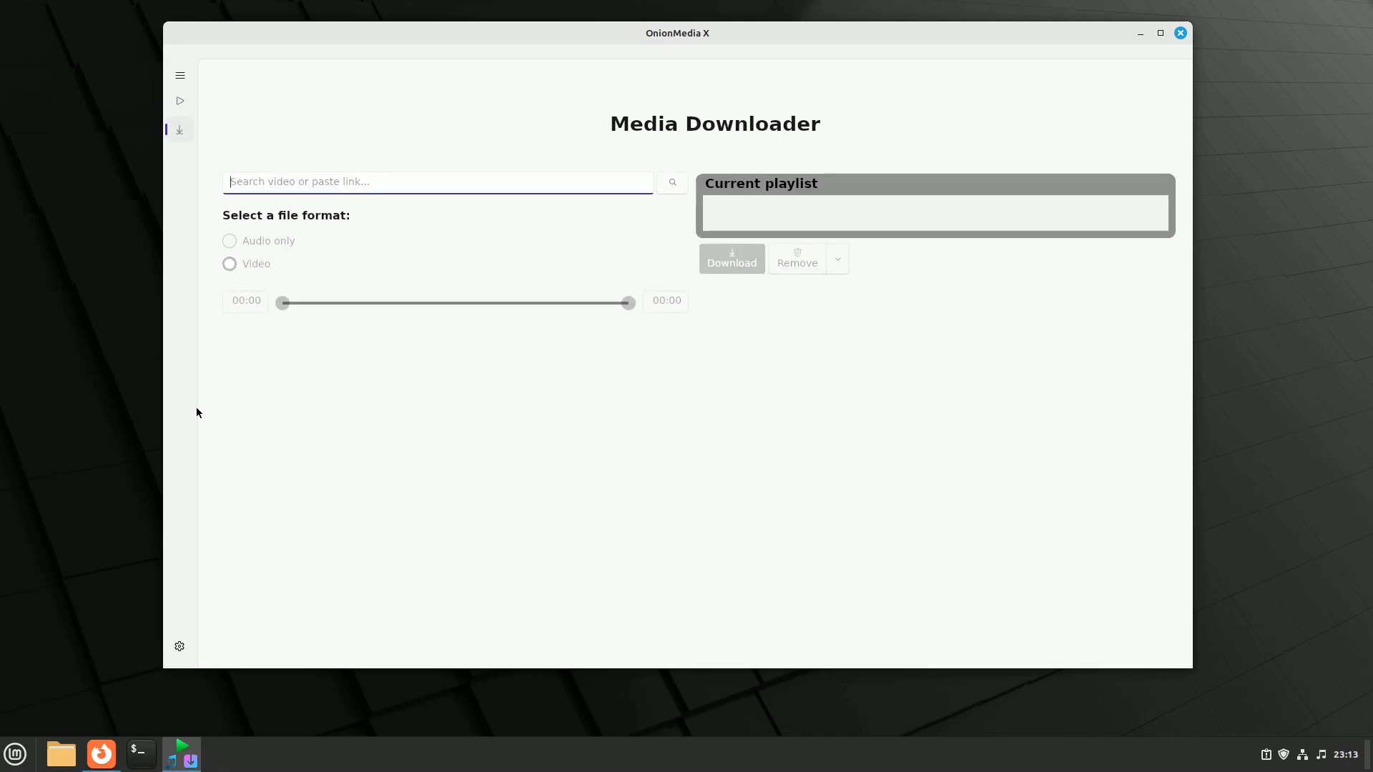
Step: Copy the share link of the Speed Up Firefox Browser on Linux YouTube video in Firefox
left_click(101, 754)
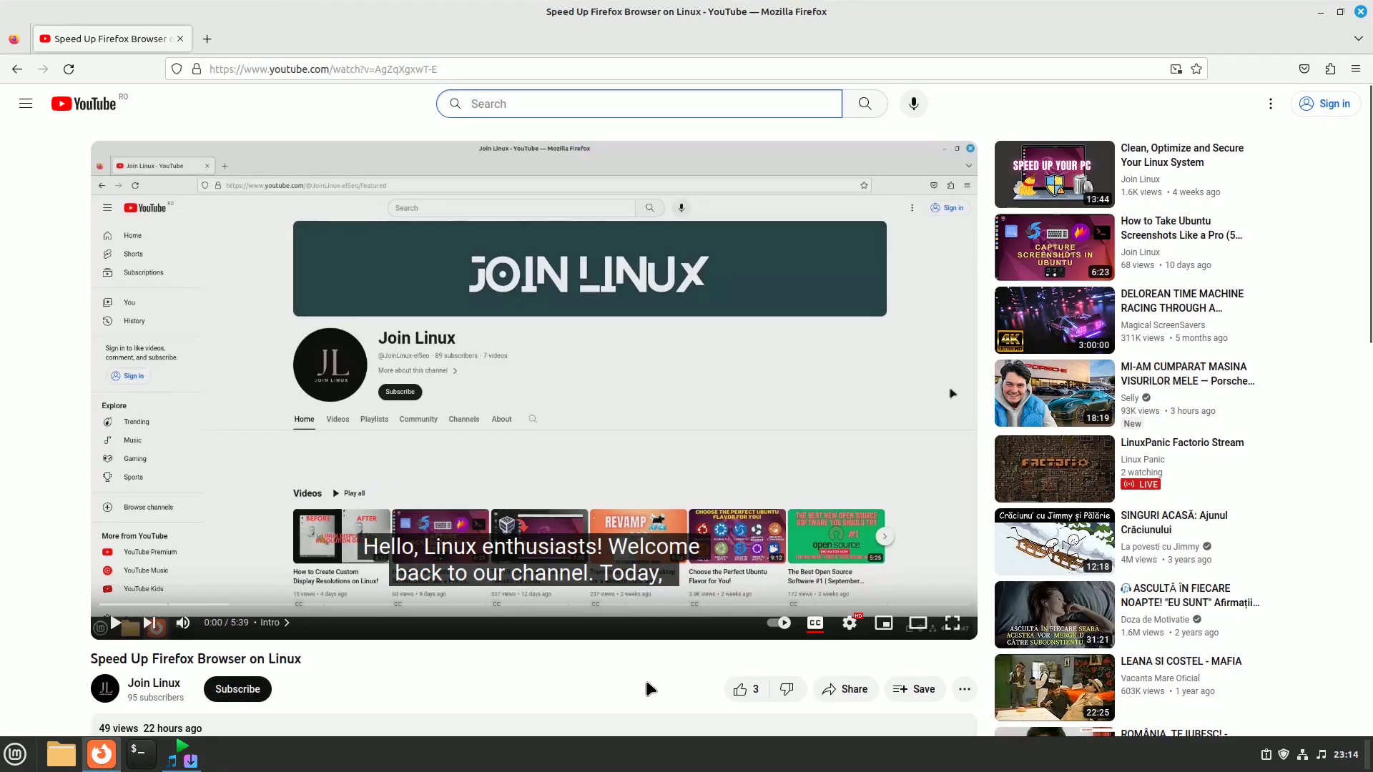
left_click(846, 690)
left_click(825, 442)
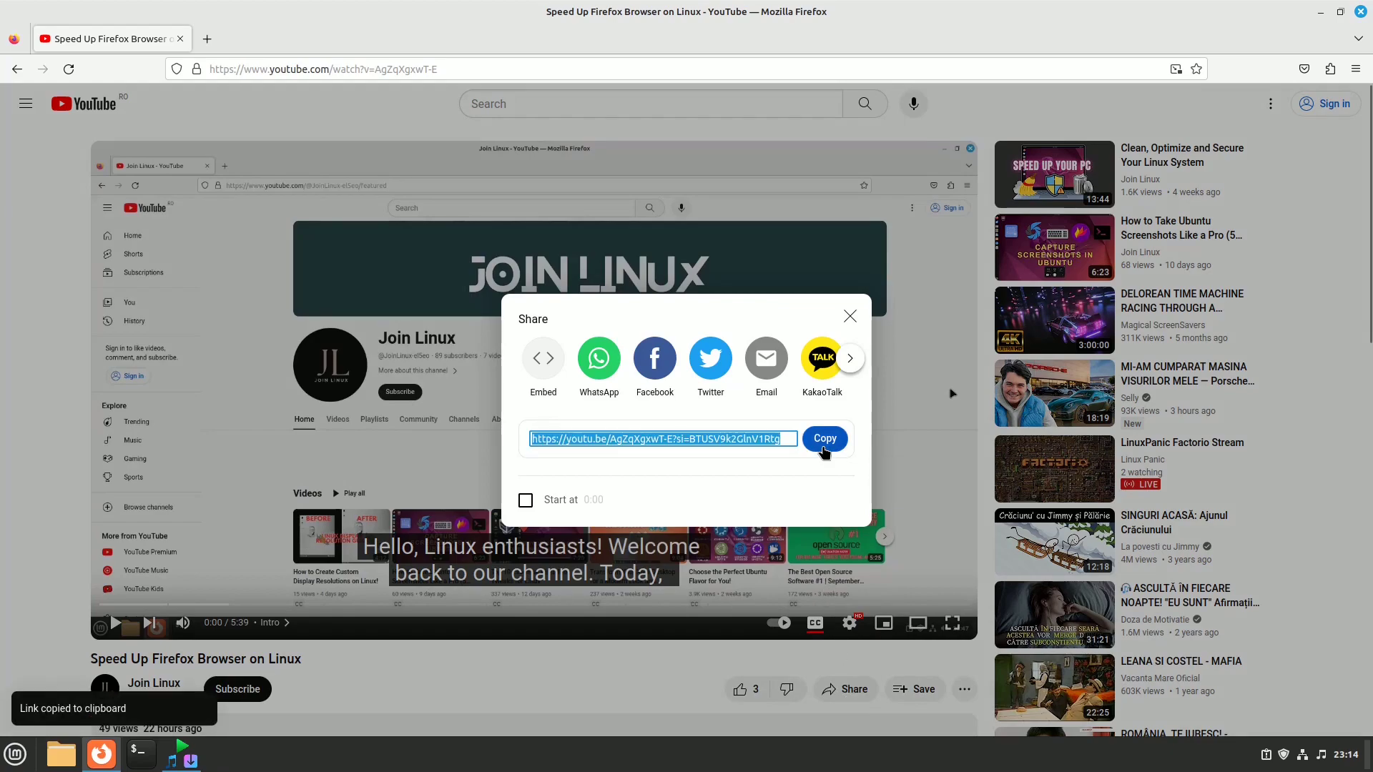
Step: Paste the link into OnionMedia X, add it to the playlist and start the 1080p download
left_click(190, 759)
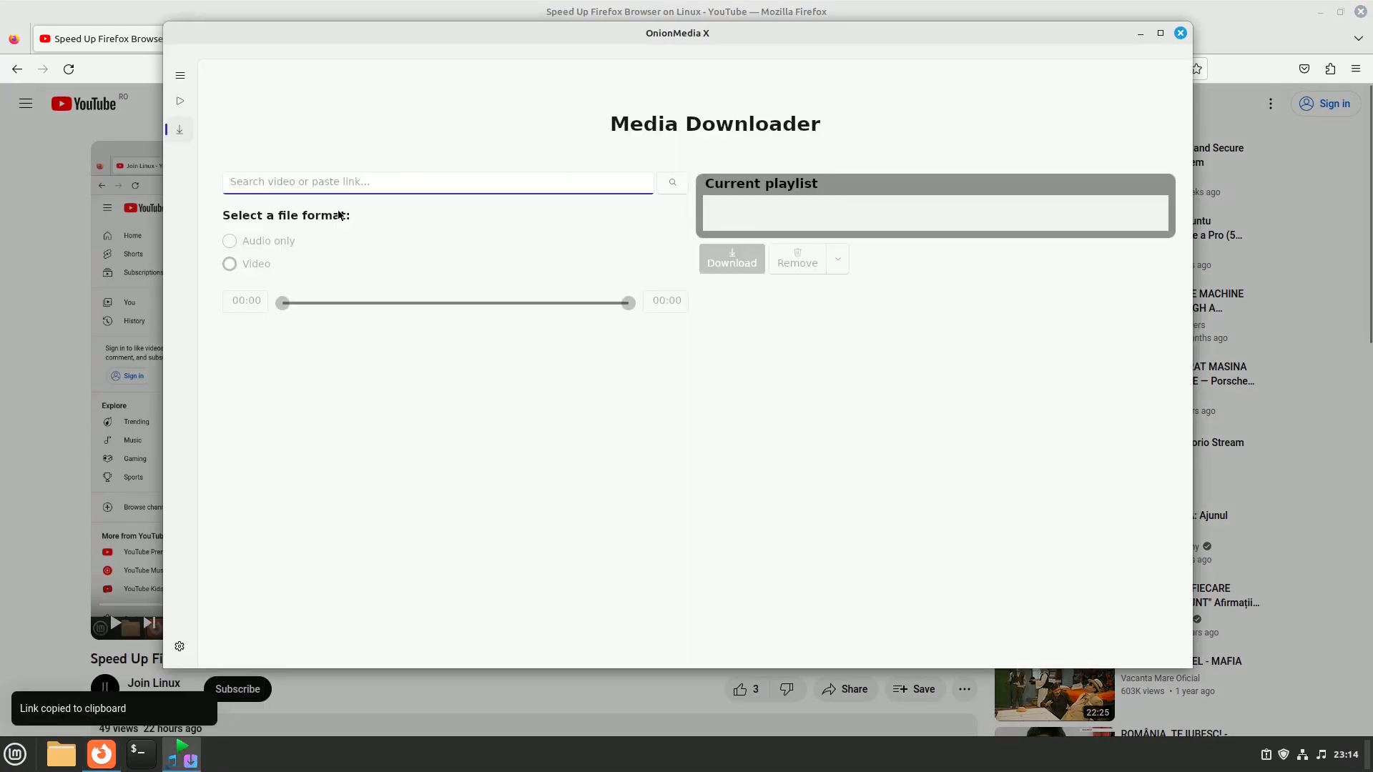
right_click(350, 182)
left_click(369, 190)
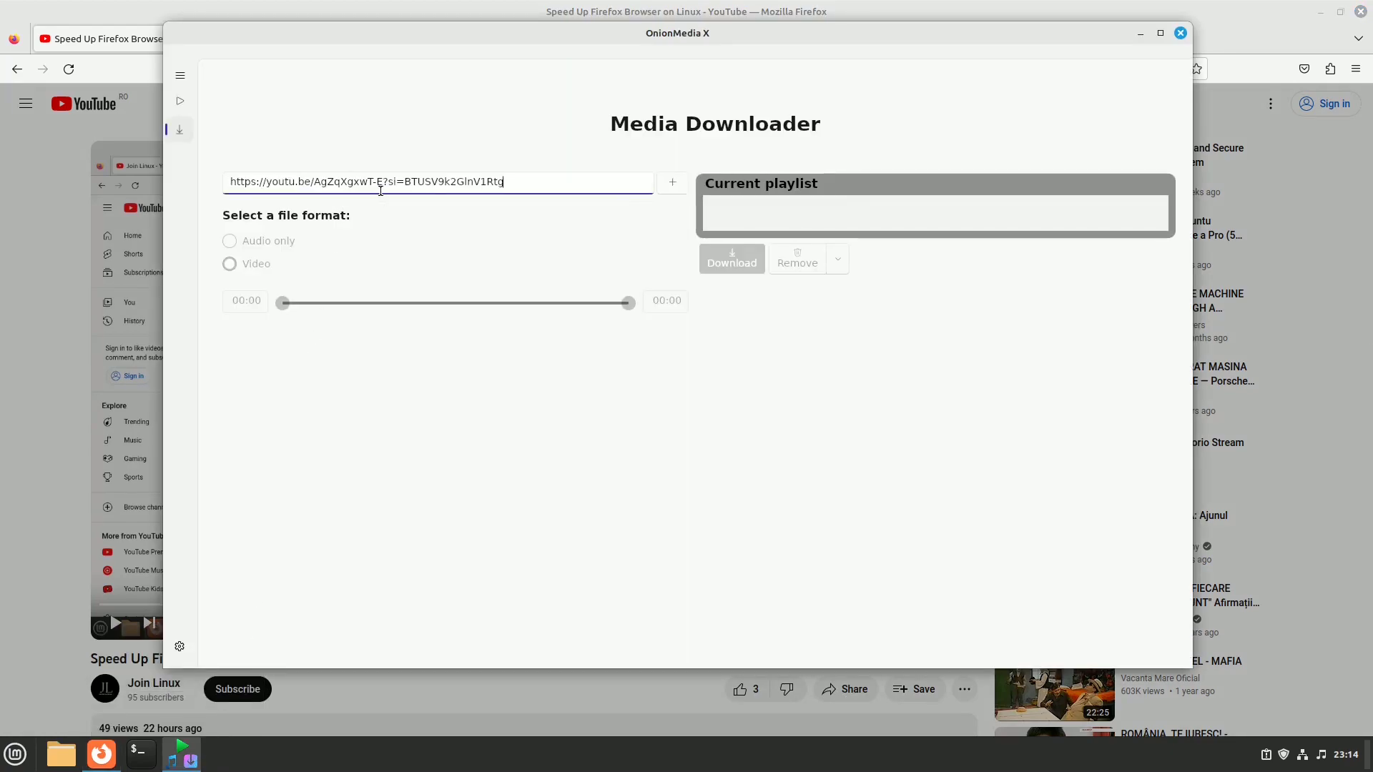
left_click(680, 185)
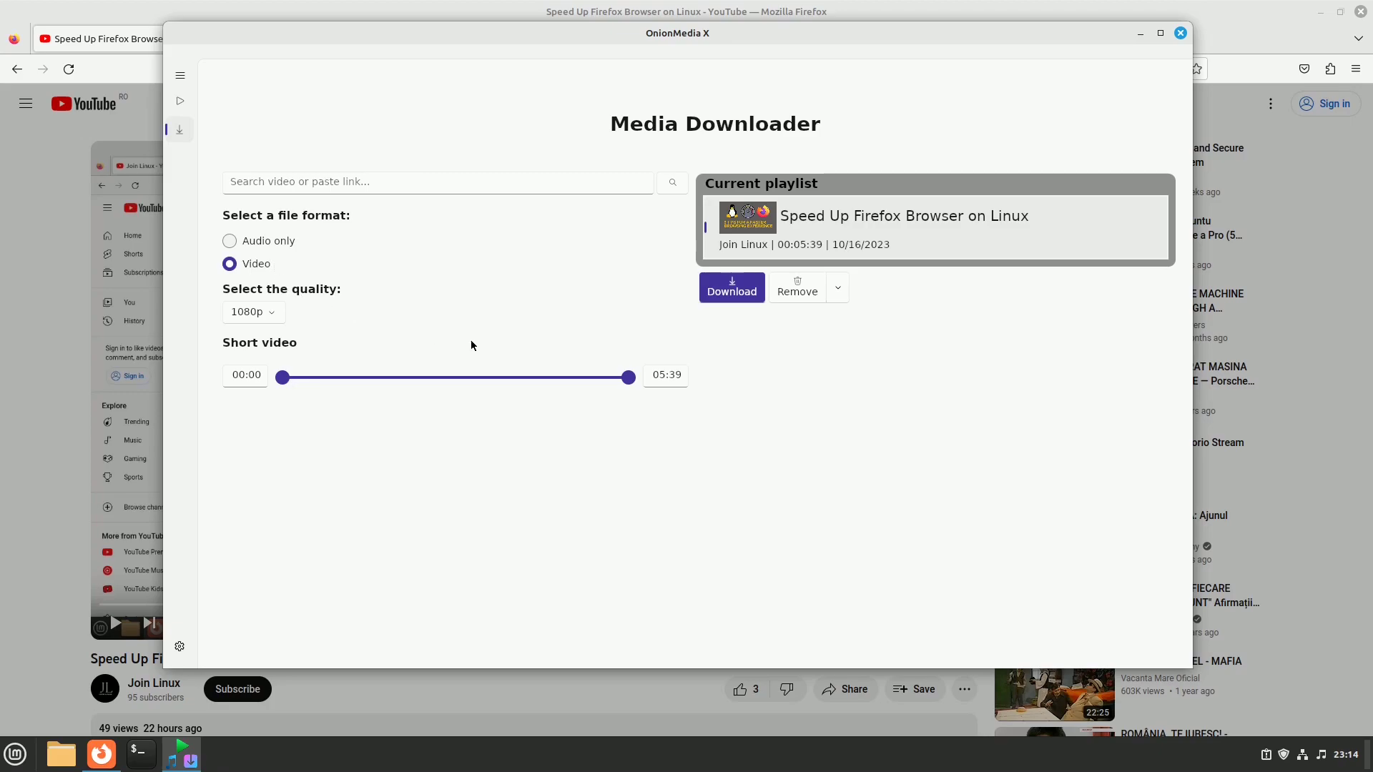
left_click(724, 290)
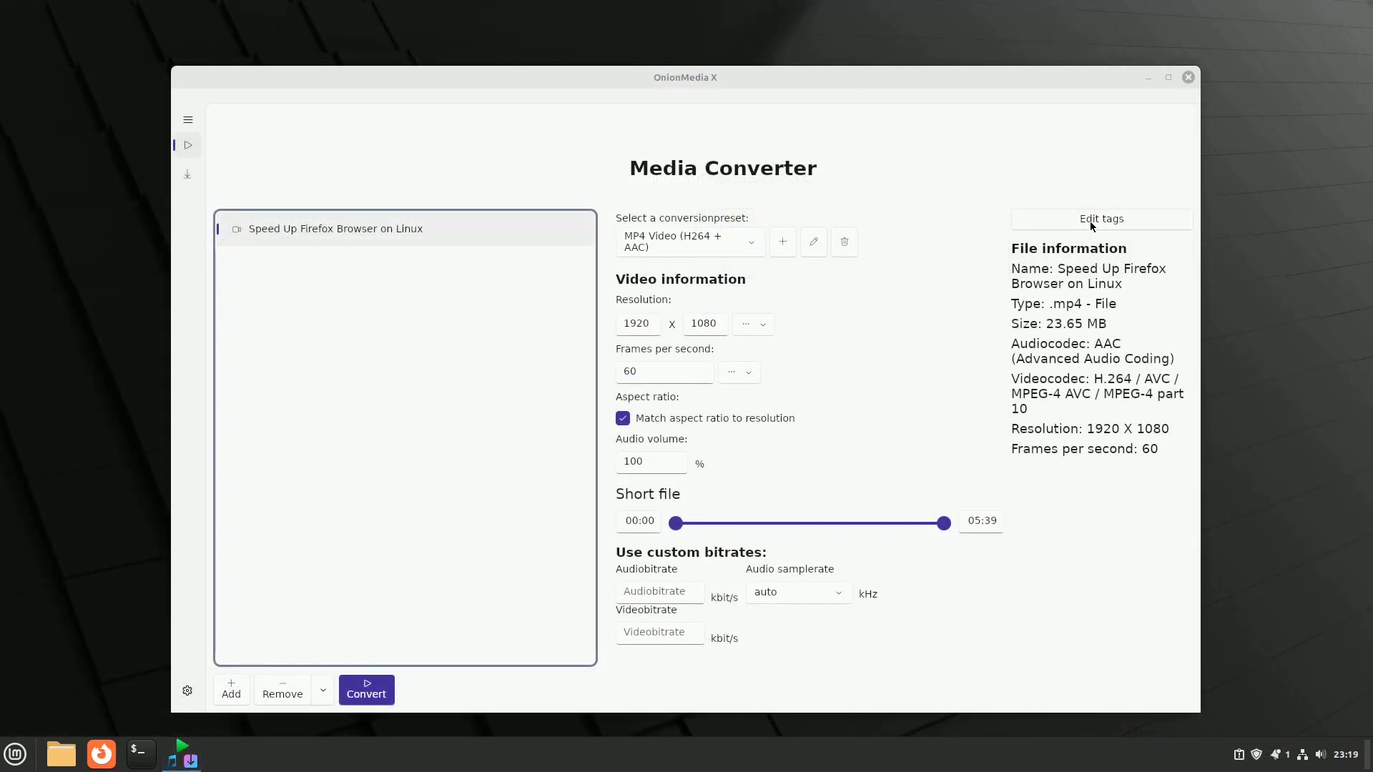
left_click(1090, 221)
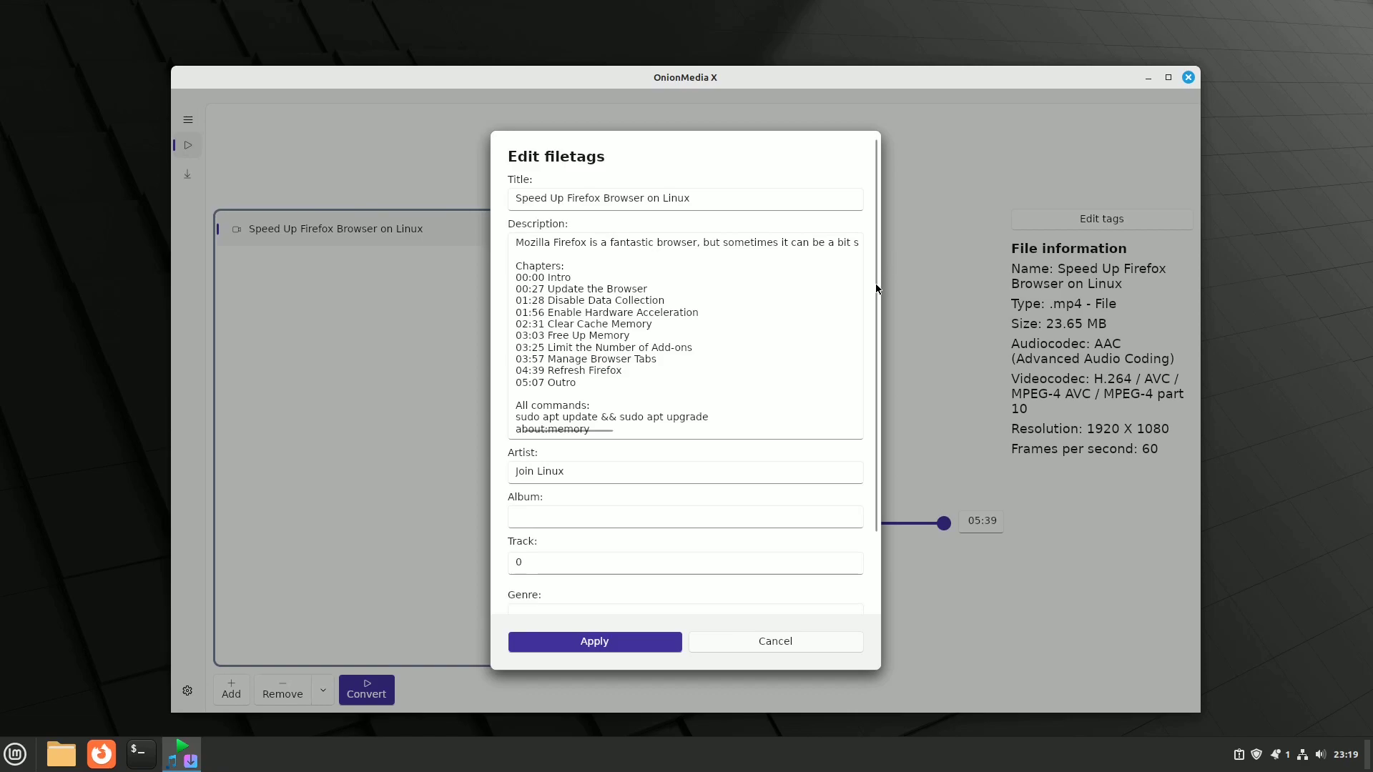
scroll(881, 312, "down", 1)
scroll(880, 358, "down", 2)
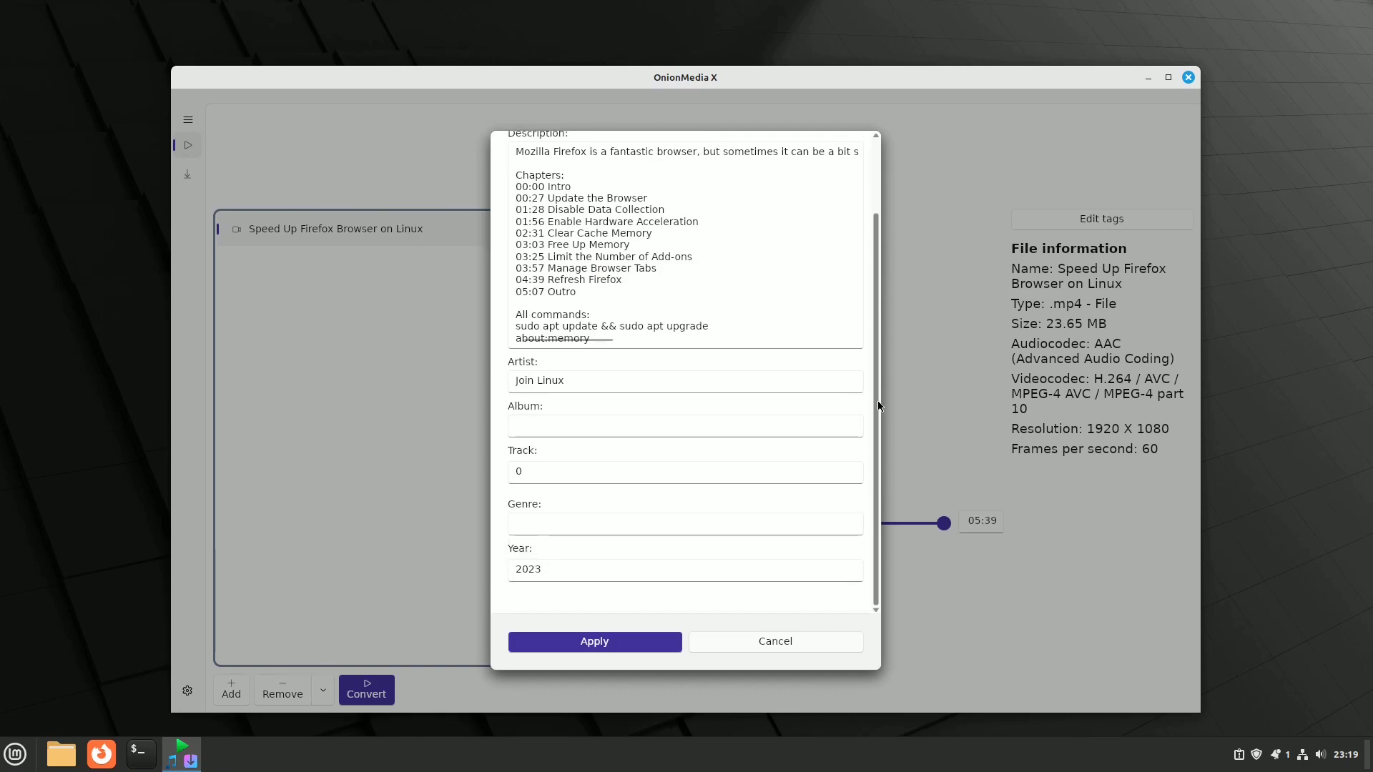
scroll(874, 337, "up", 3)
key("Escape")
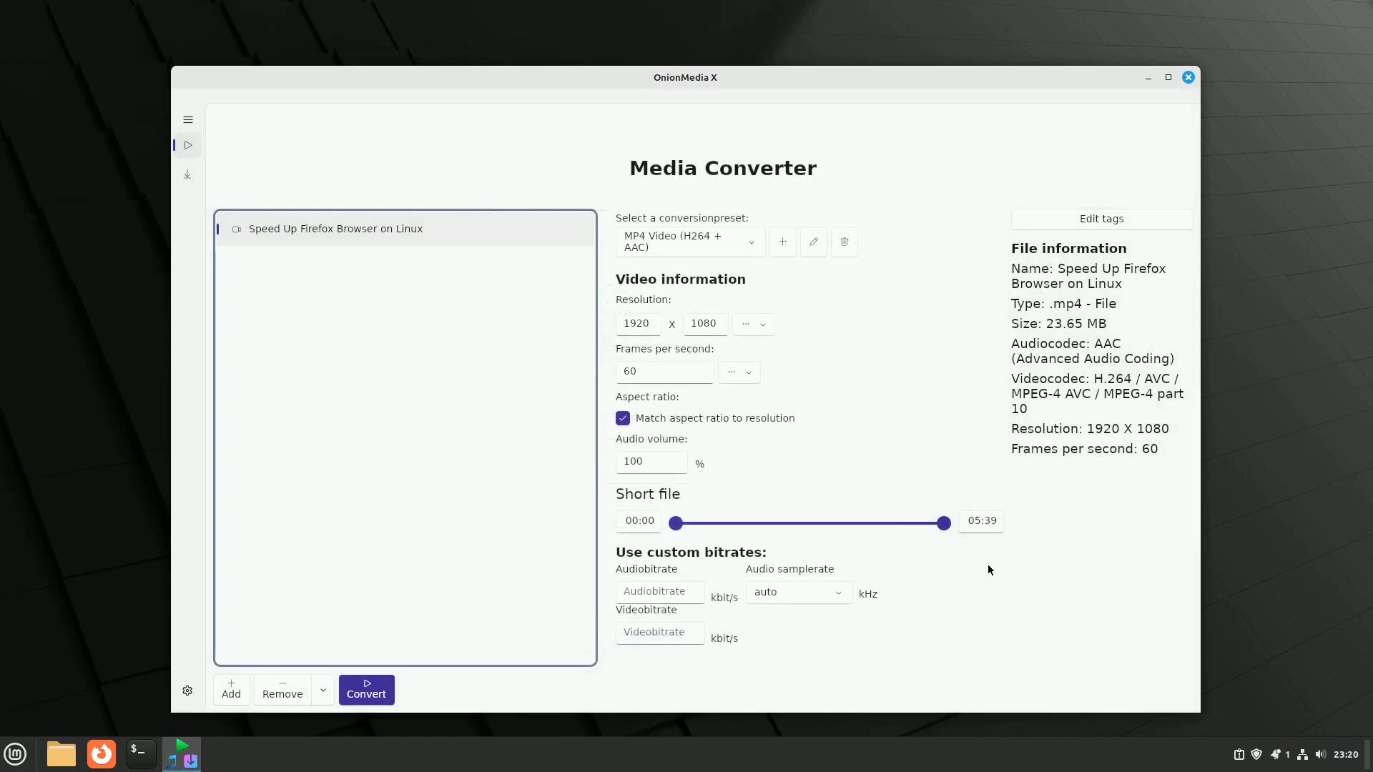
Step: Trim the Speed Up Firefox video to end at 02:18 and start converting it
left_click_drag(943, 526, 787, 533)
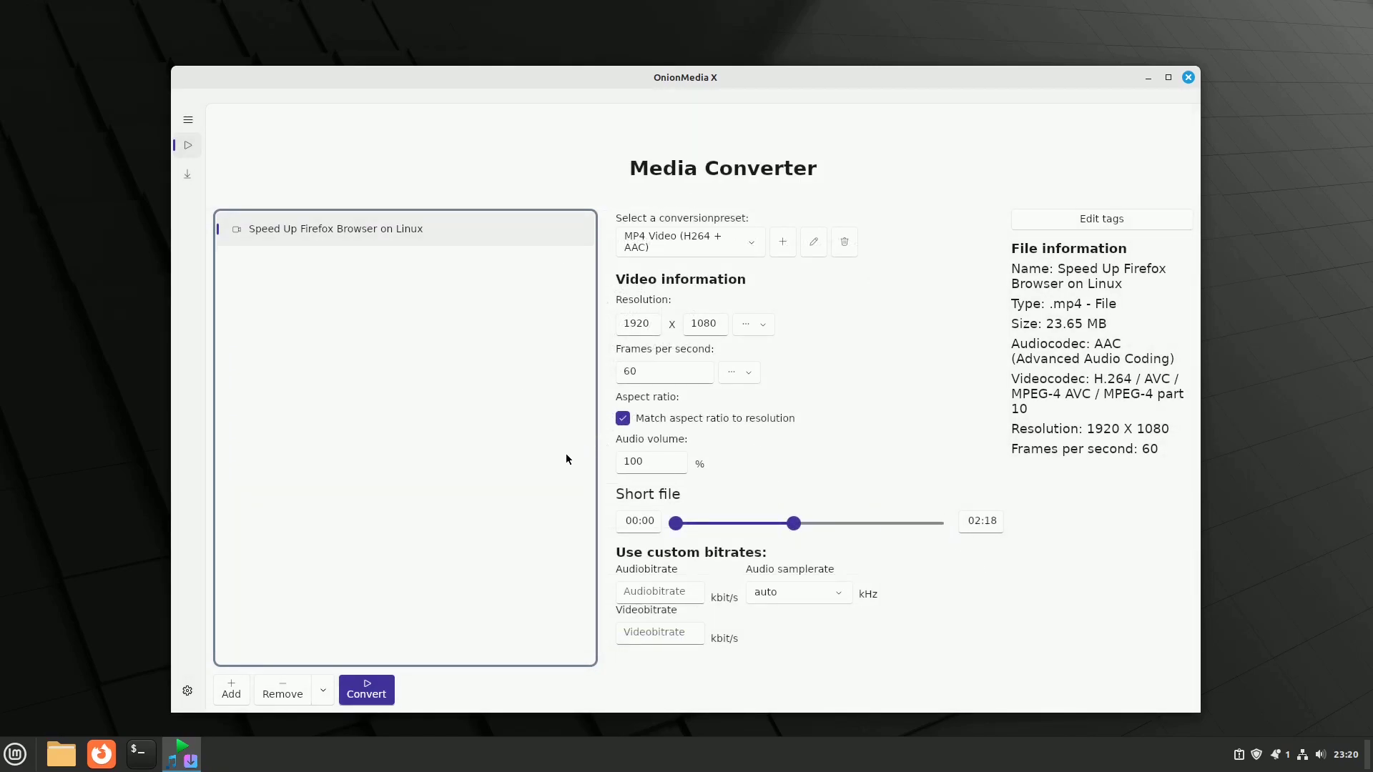
left_click(368, 689)
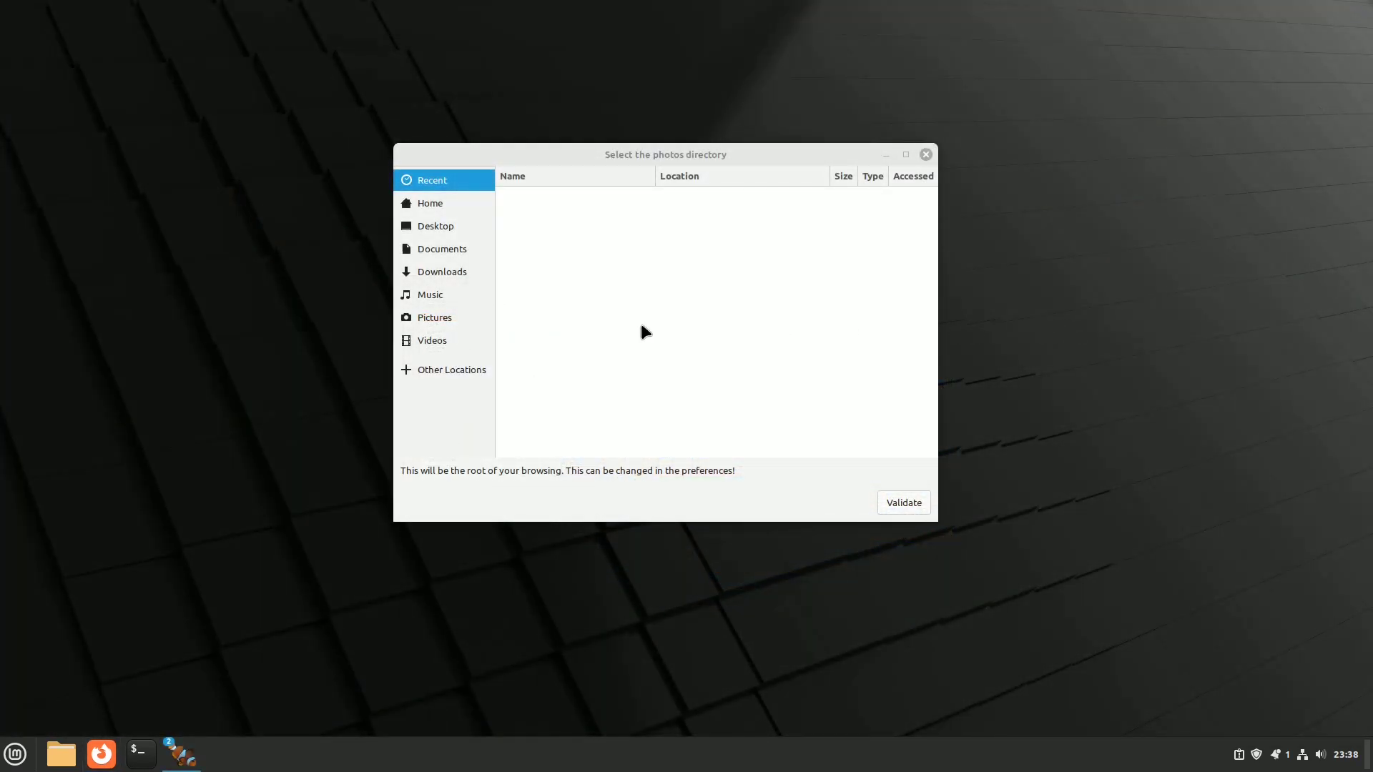
Step: Choose the Pictures folder as pwall's photos directory and confirm it as the browsing root
left_click(444, 320)
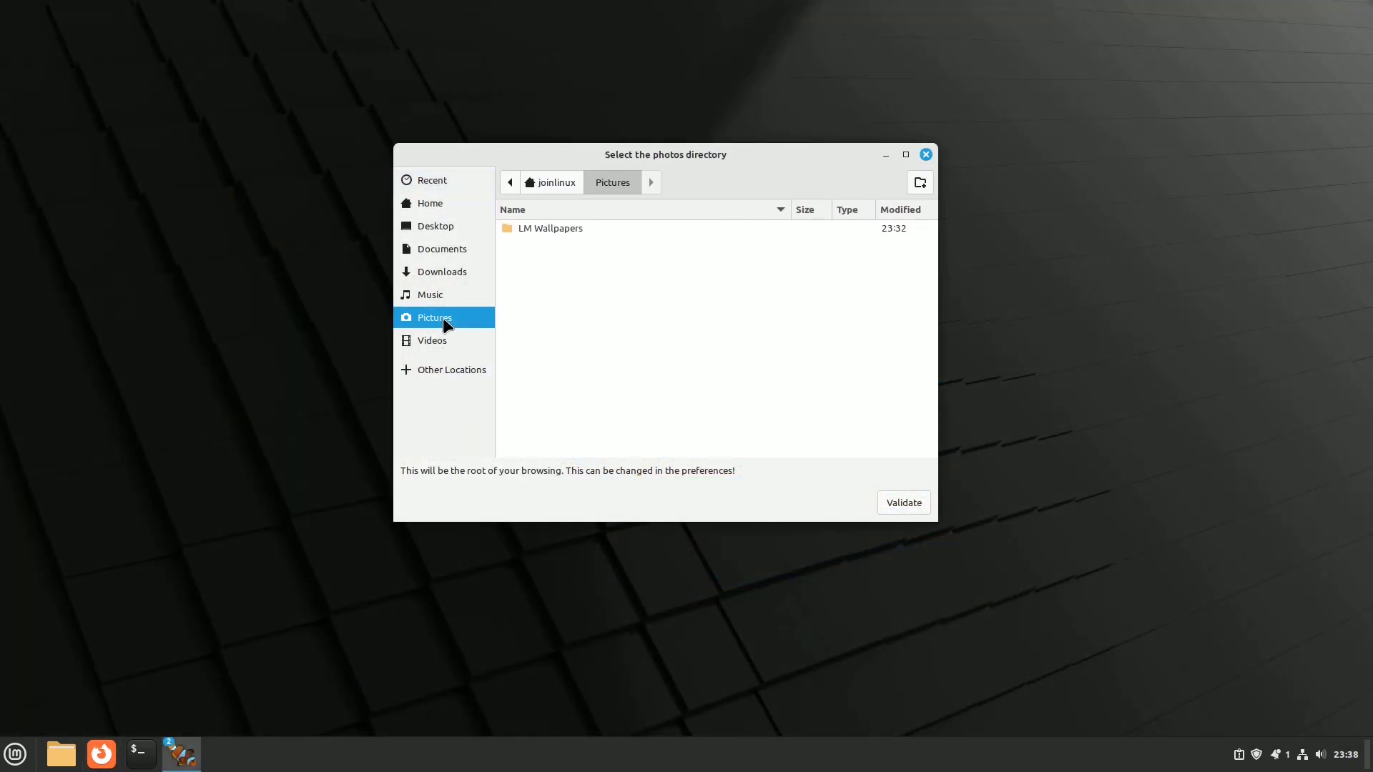
left_click(902, 504)
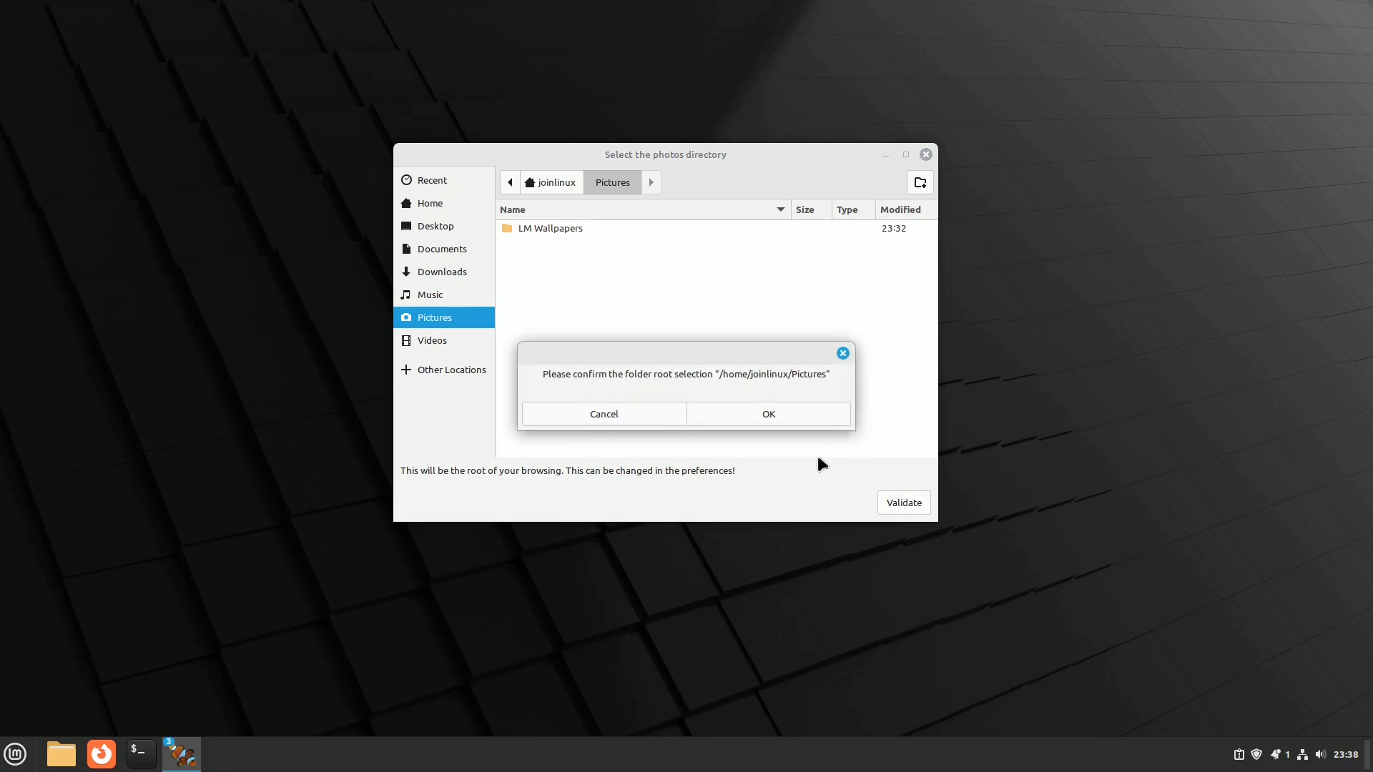
left_click(766, 415)
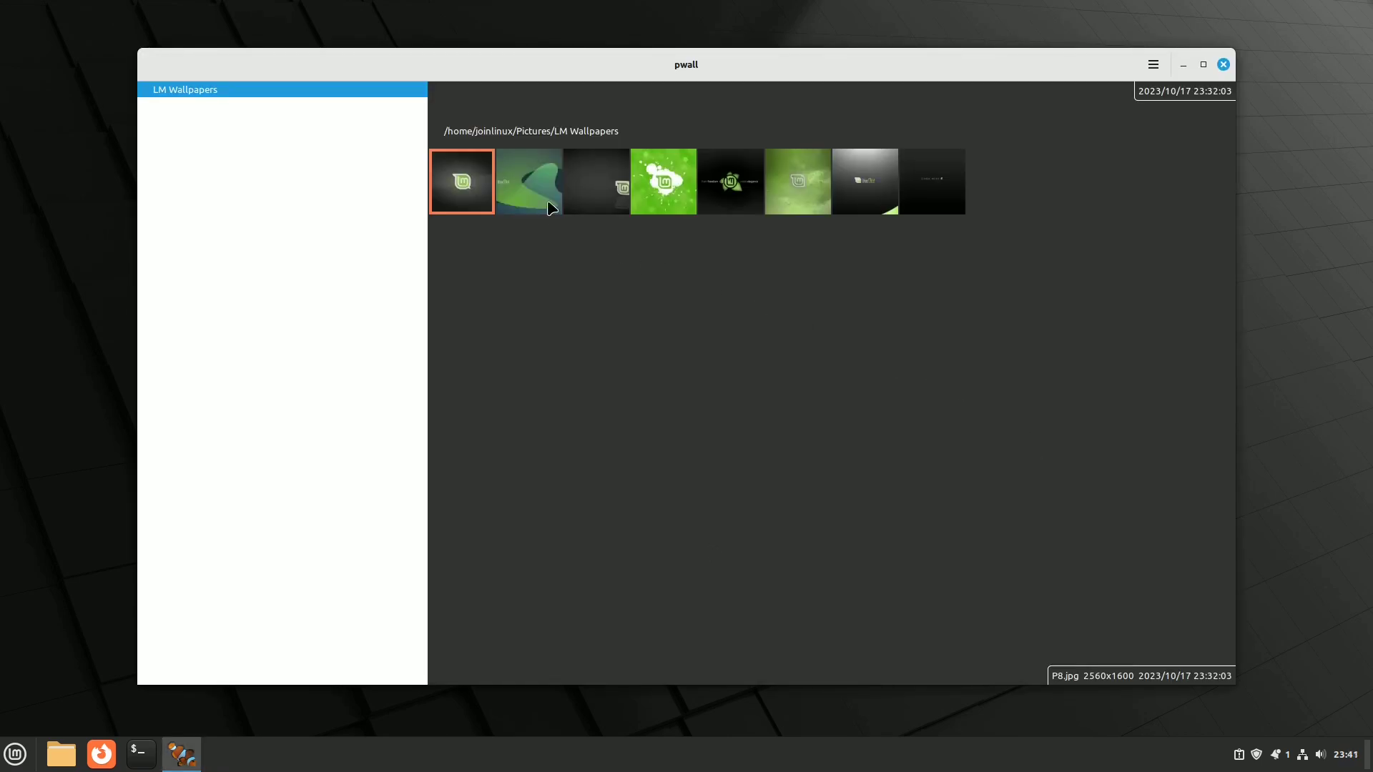
Step: Browse the LM Wallpapers thumbnails, preview them full screen, then bring up a thumbnail's actions
left_click(528, 169)
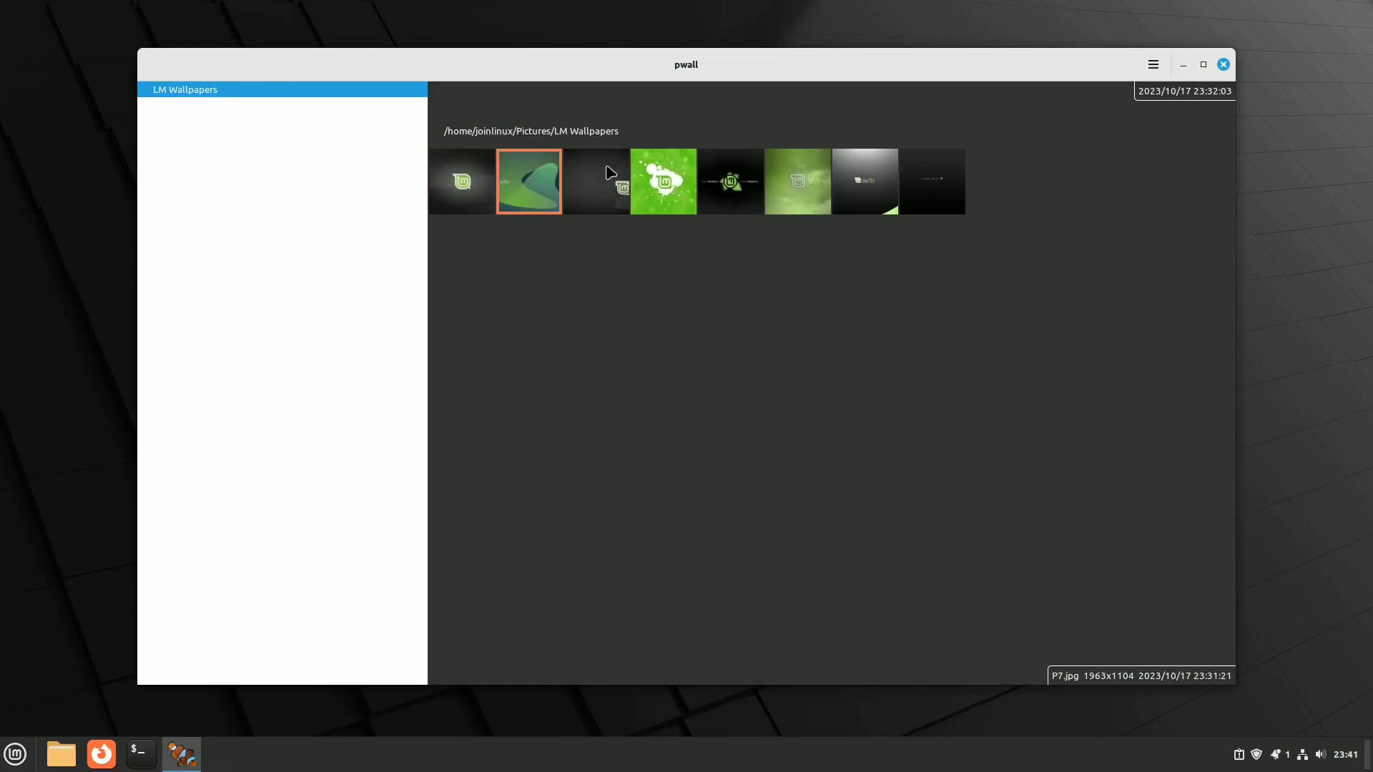
key("Right")
key("Right")
key("Right")
key("Right")
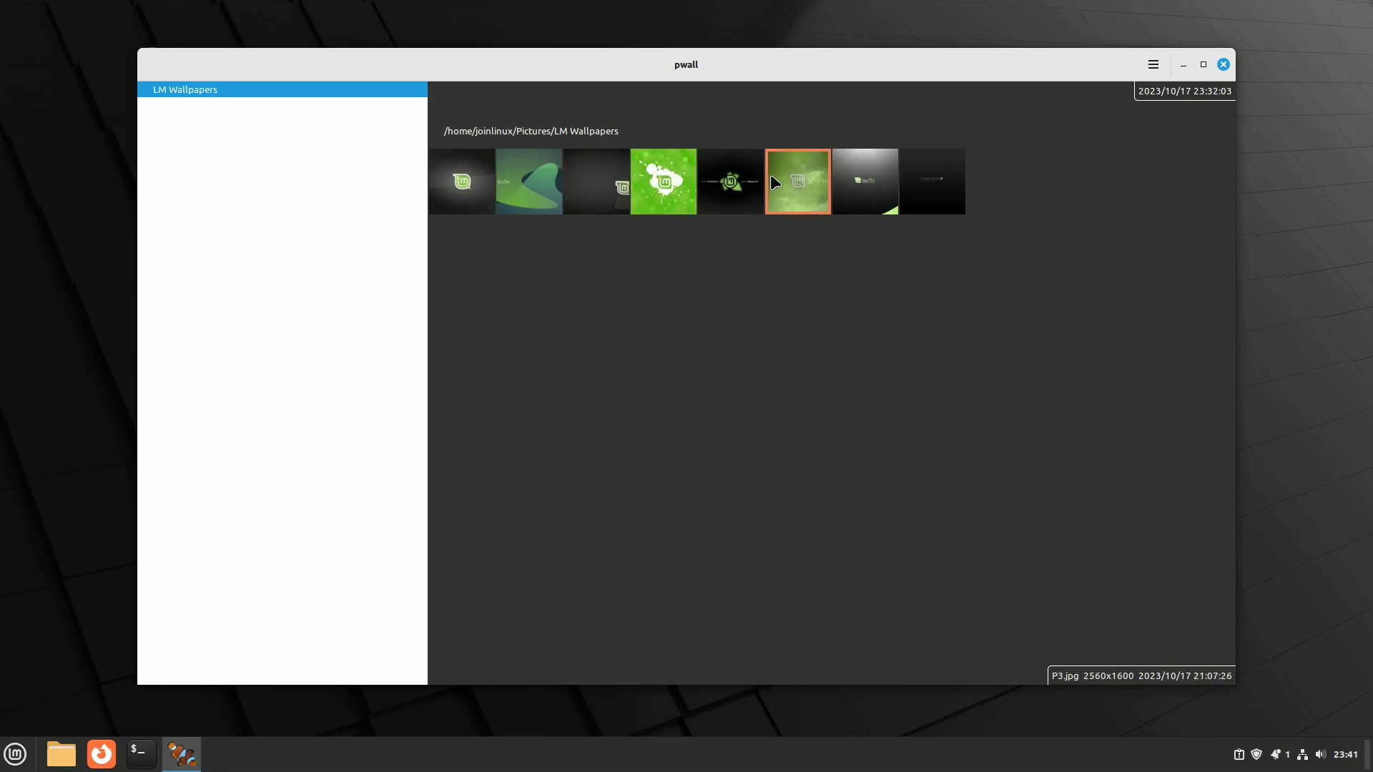
double_click(472, 185)
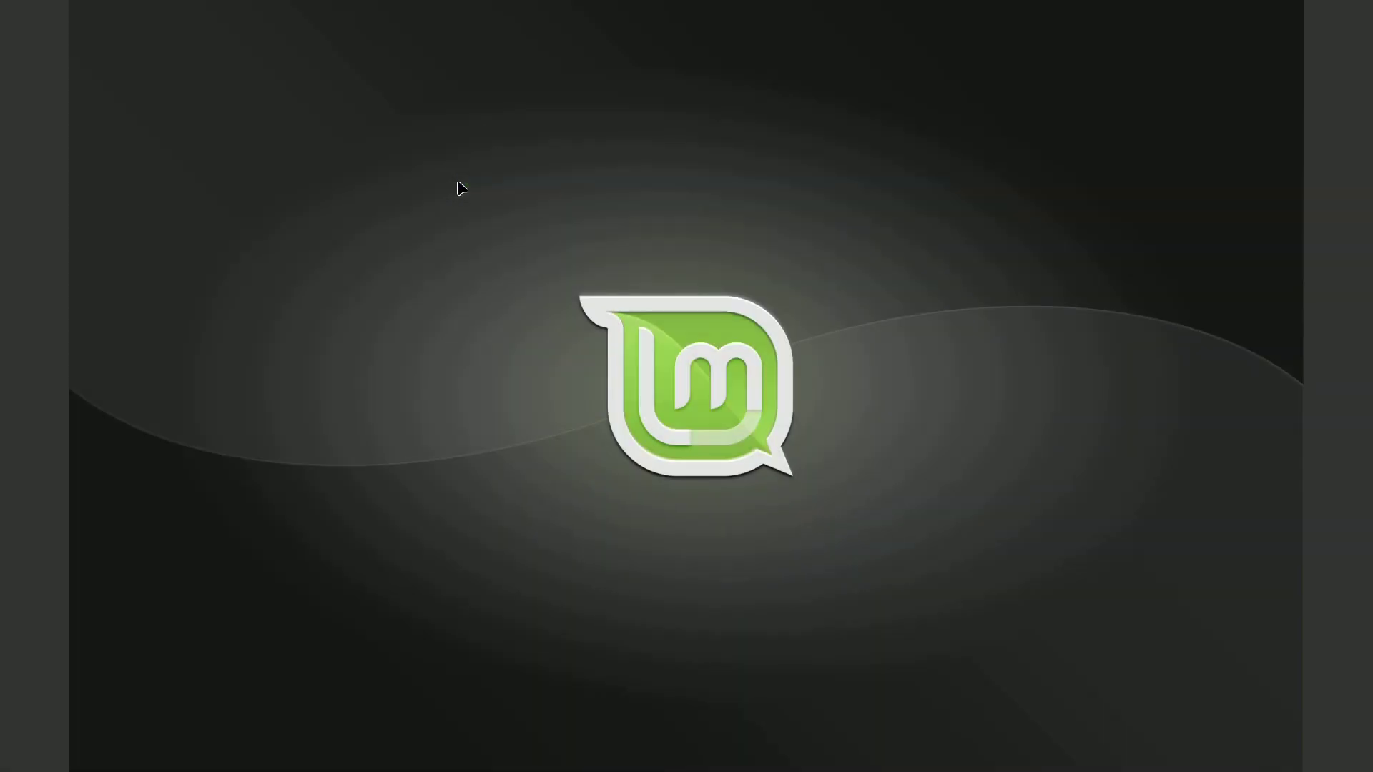
key("Right")
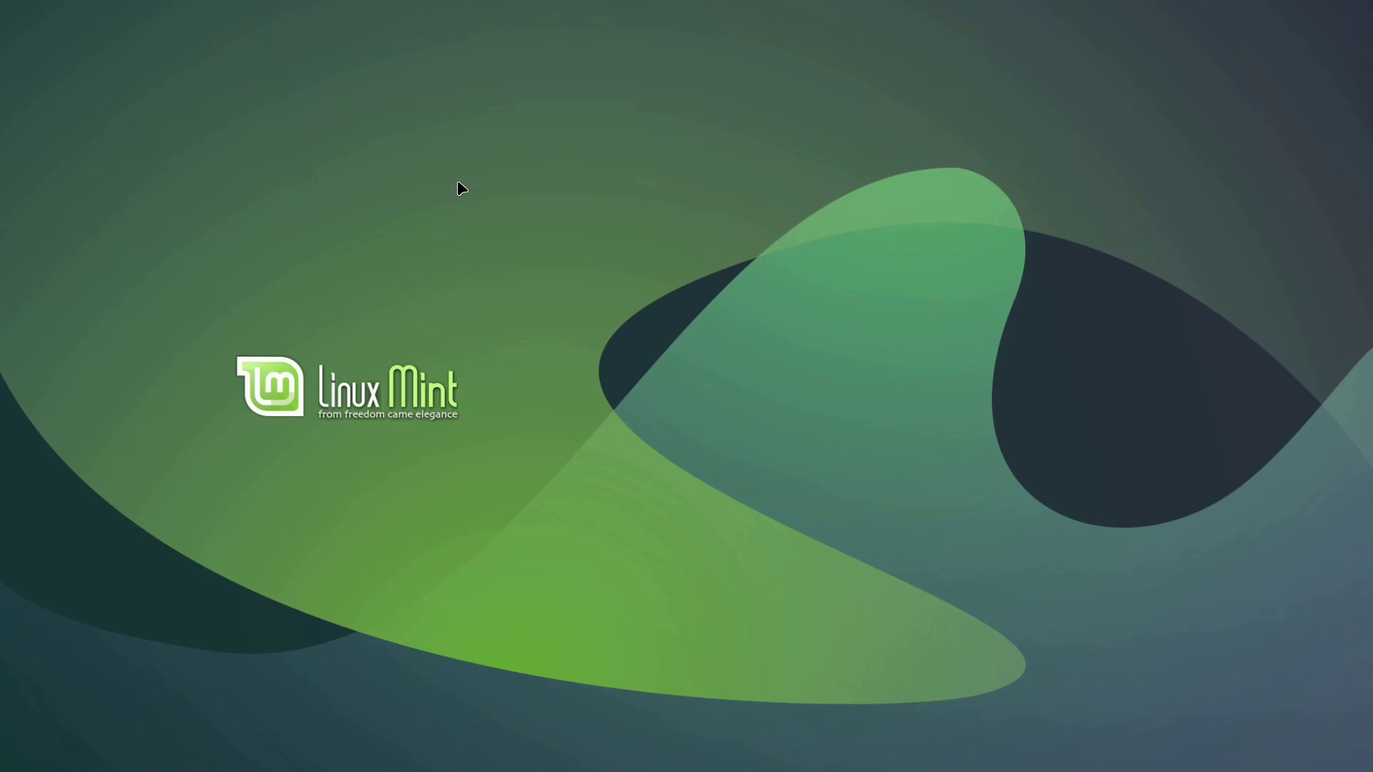
key("Left")
key("Right")
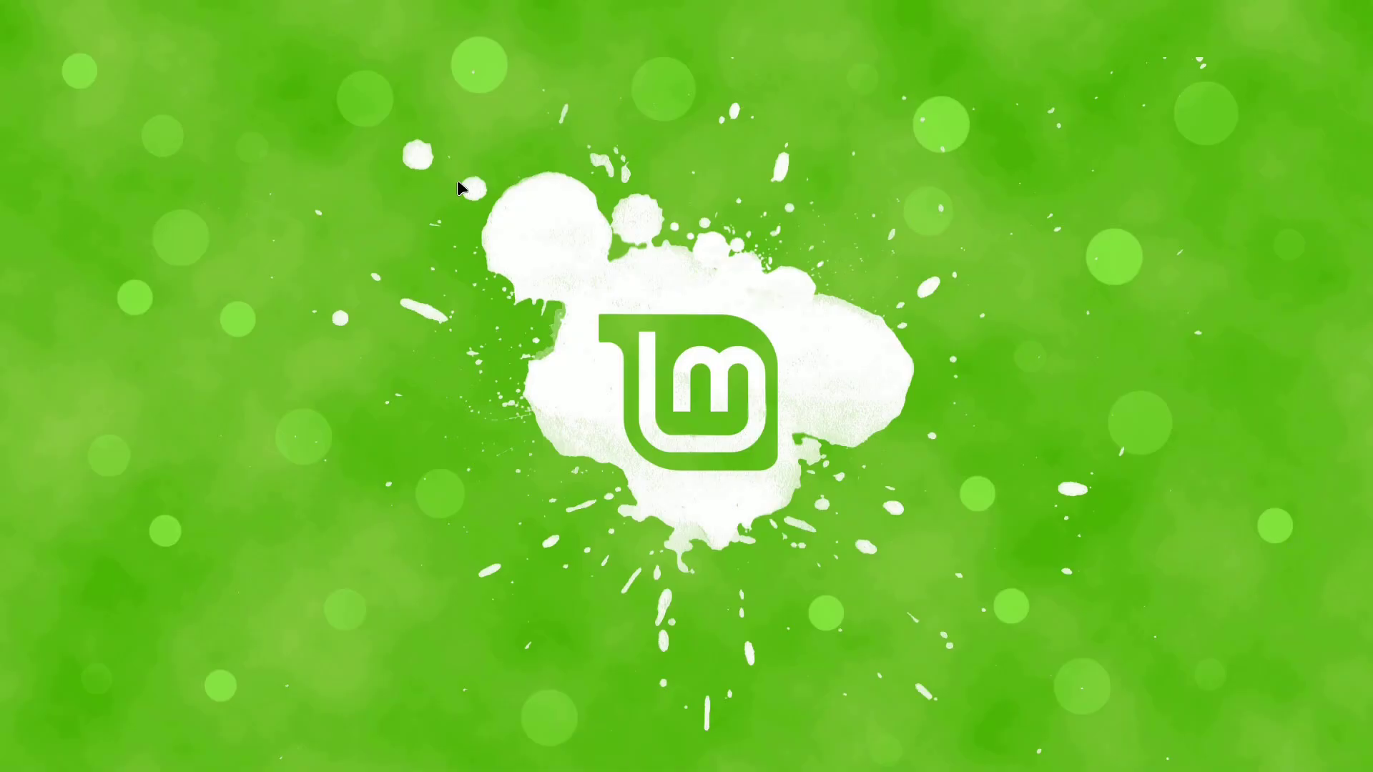
key("Left")
key("Escape")
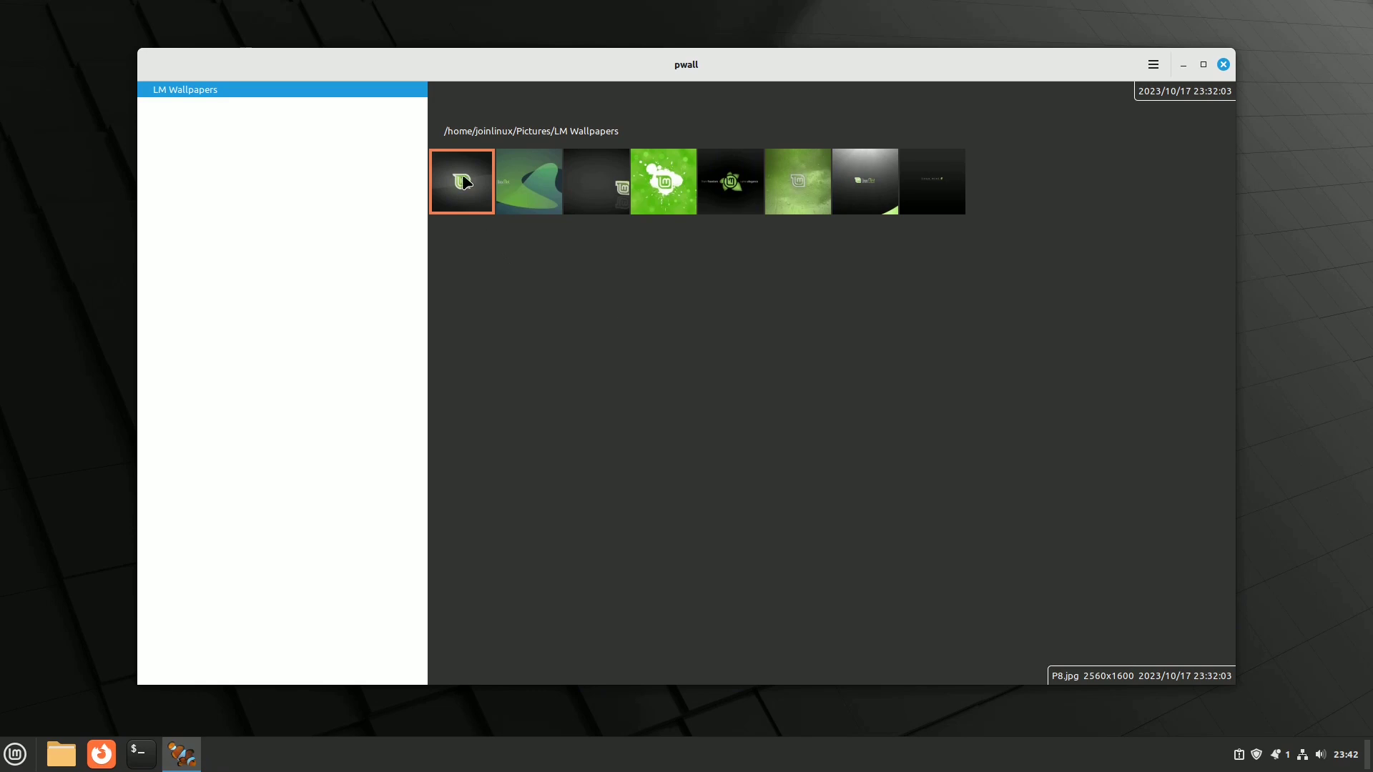
right_click(465, 183)
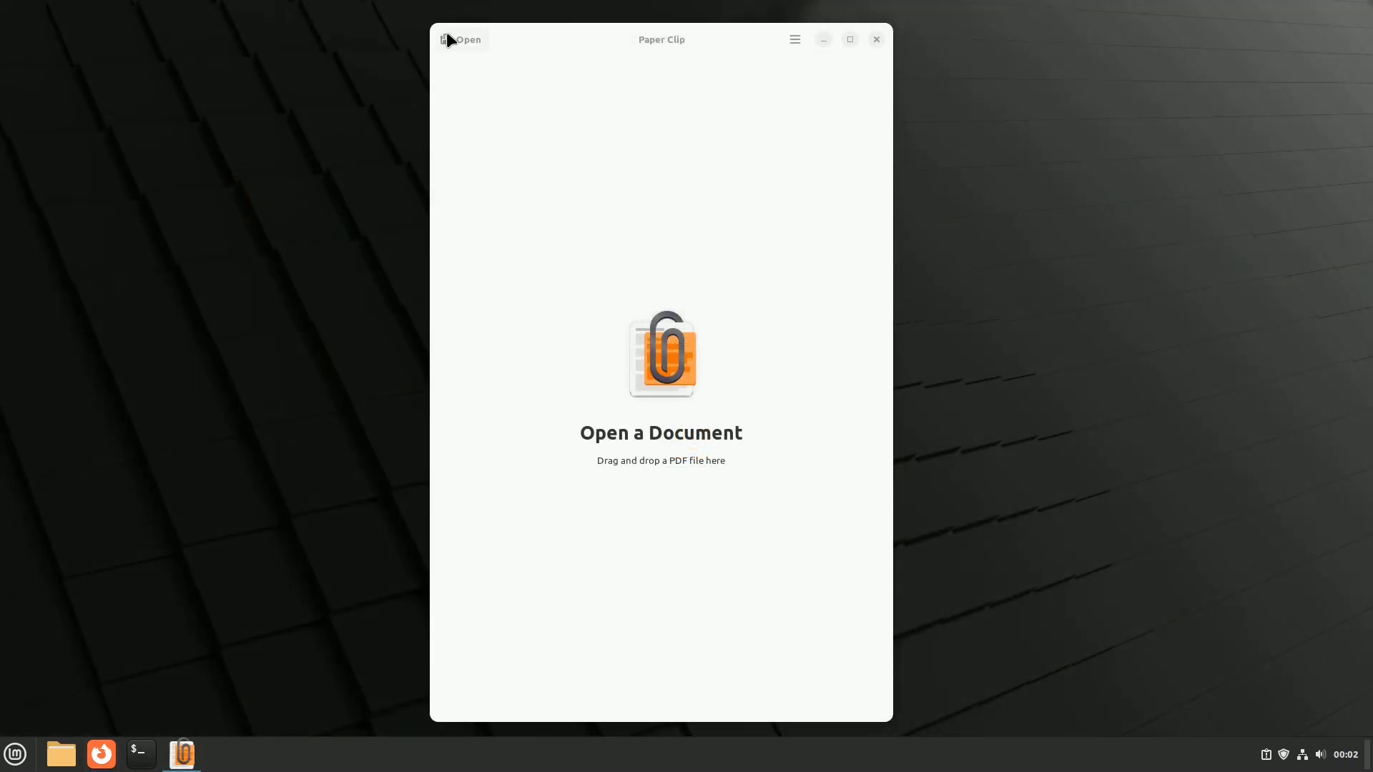
Step: Open Linux-Tutorial.pdf from the Documents folder in Paper Clip
left_click(449, 39)
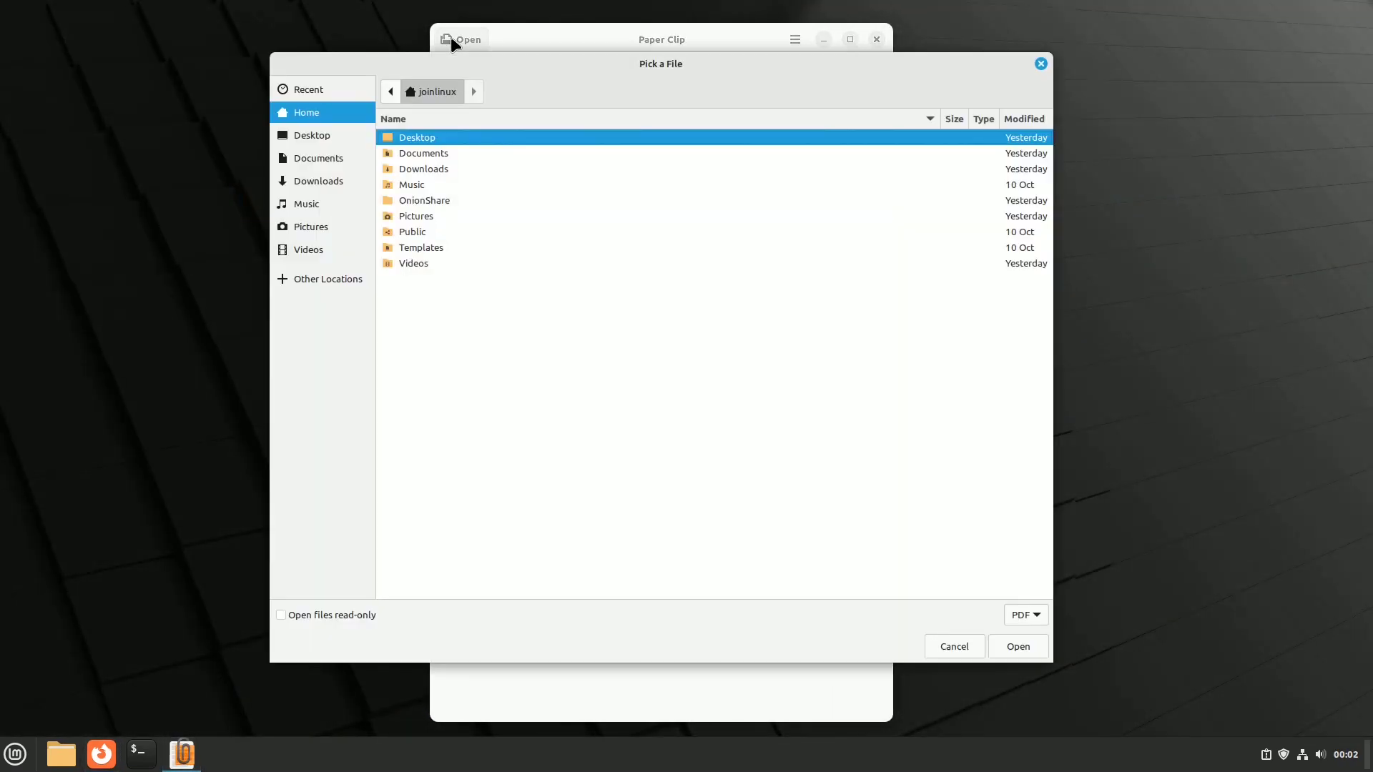
left_click(339, 156)
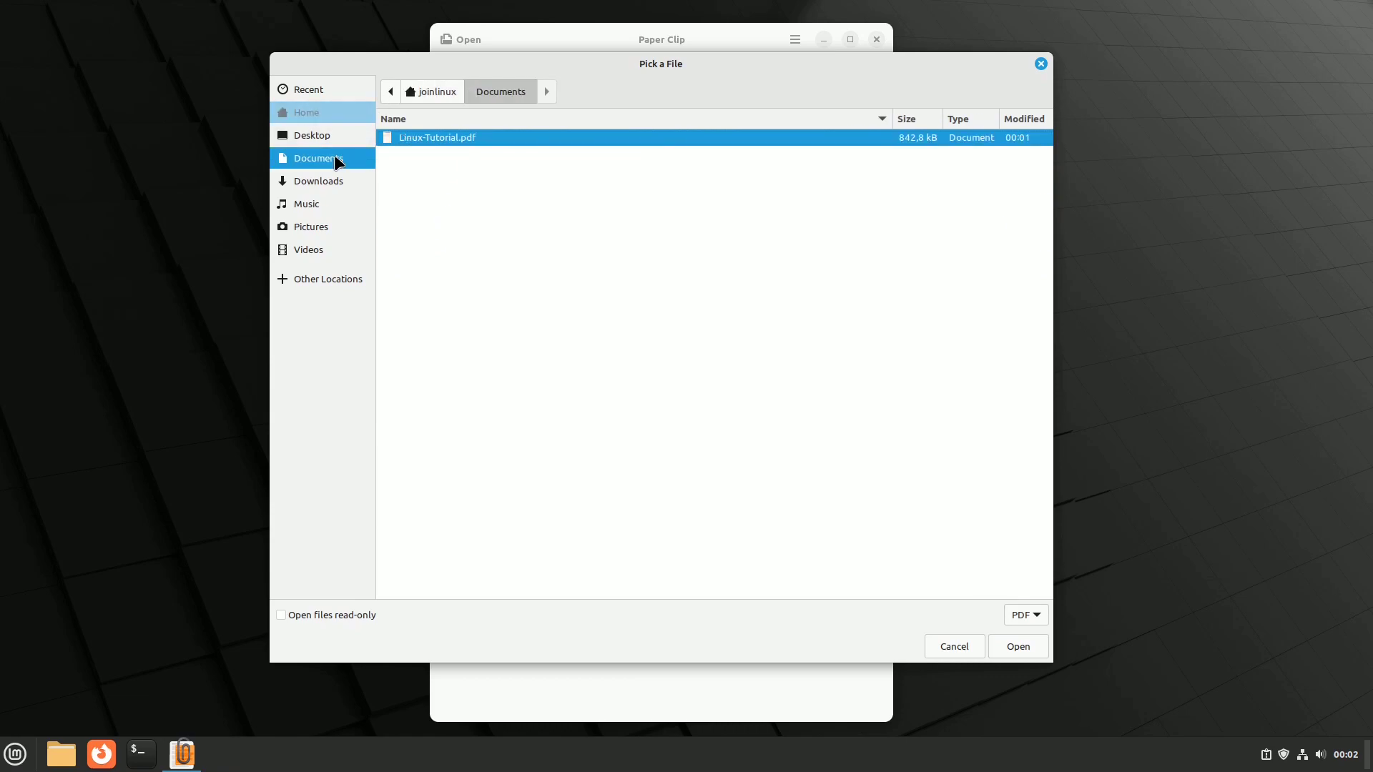
left_click(1034, 649)
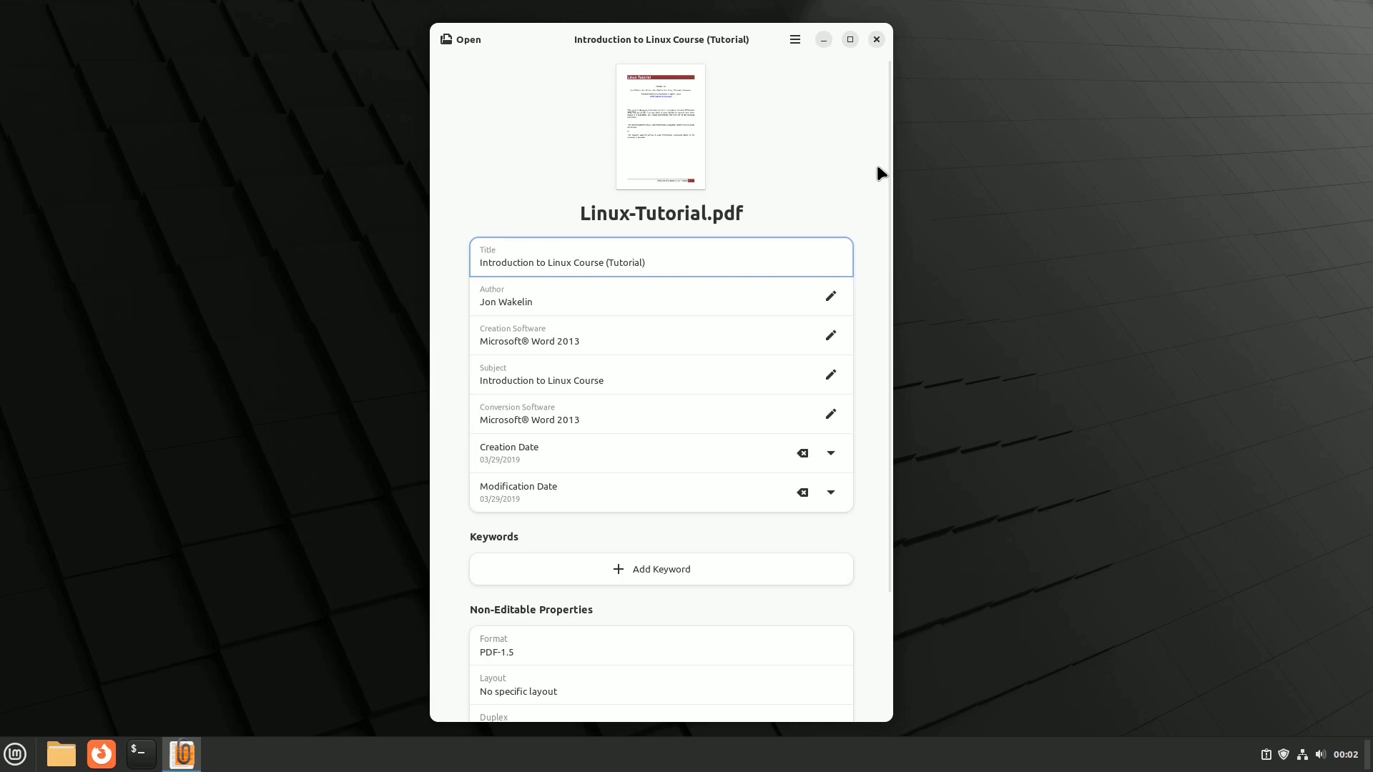
mouse_move(892, 179)
left_mouse_down()
mouse_move(898, 301)
mouse_move(893, 154)
left_mouse_up()
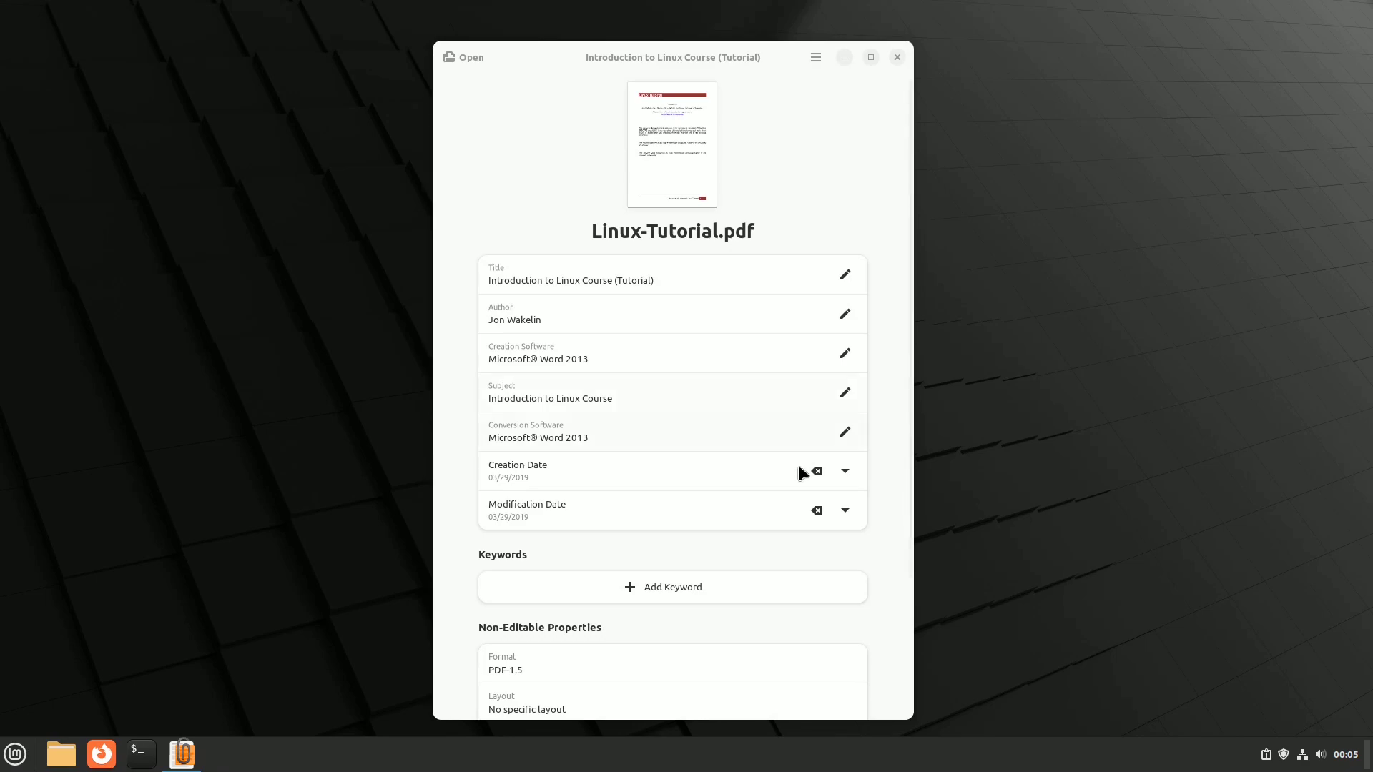
Step: Add the keyword 'linux course' to the PDF's metadata
left_click(683, 587)
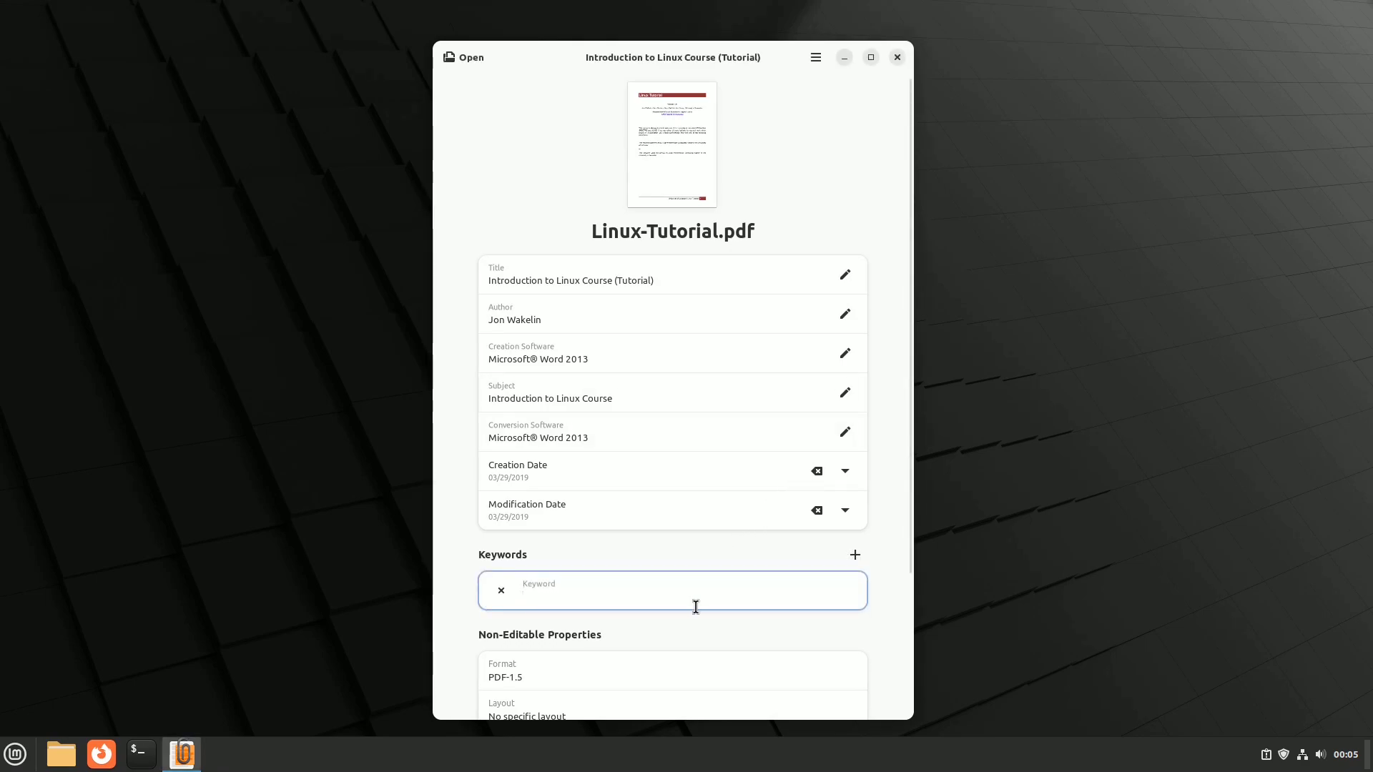
type("linux course")
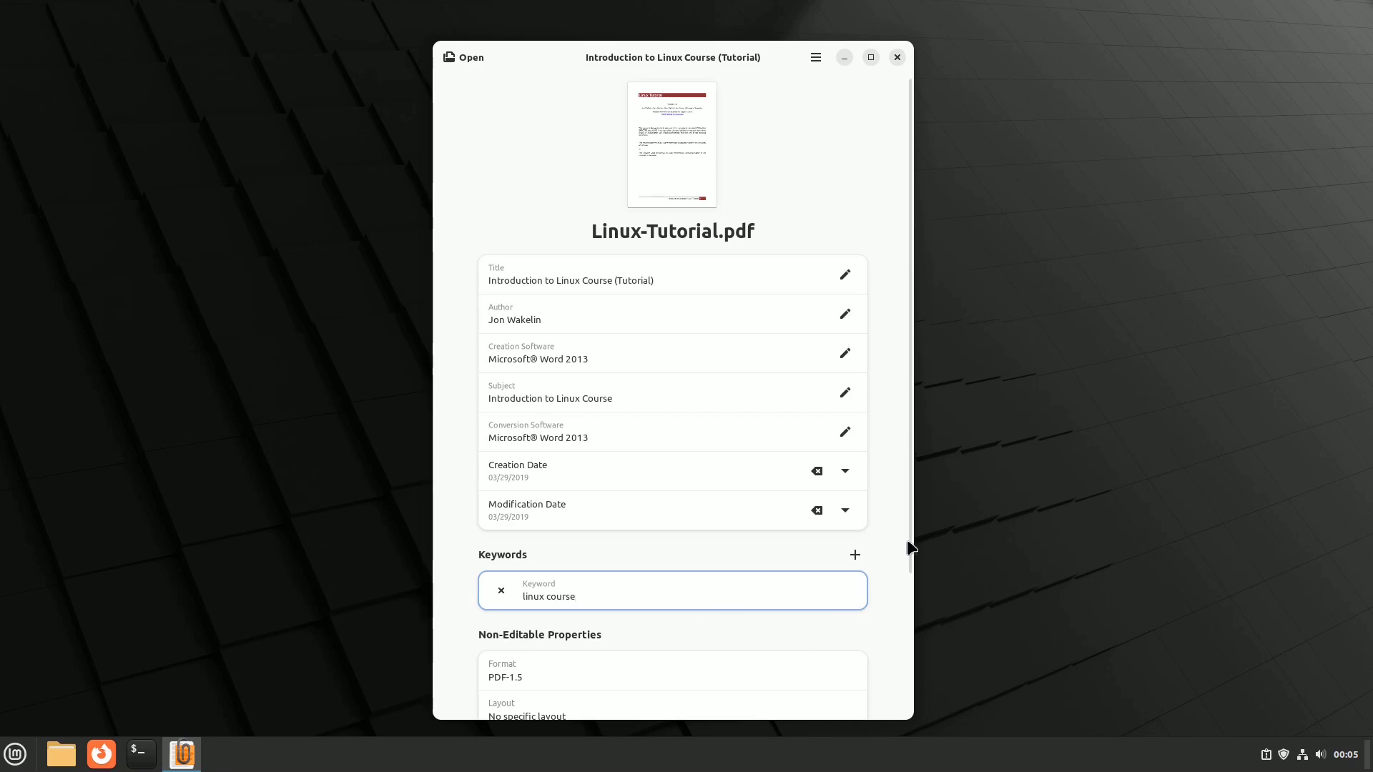
left_click_drag(909, 546, 910, 621)
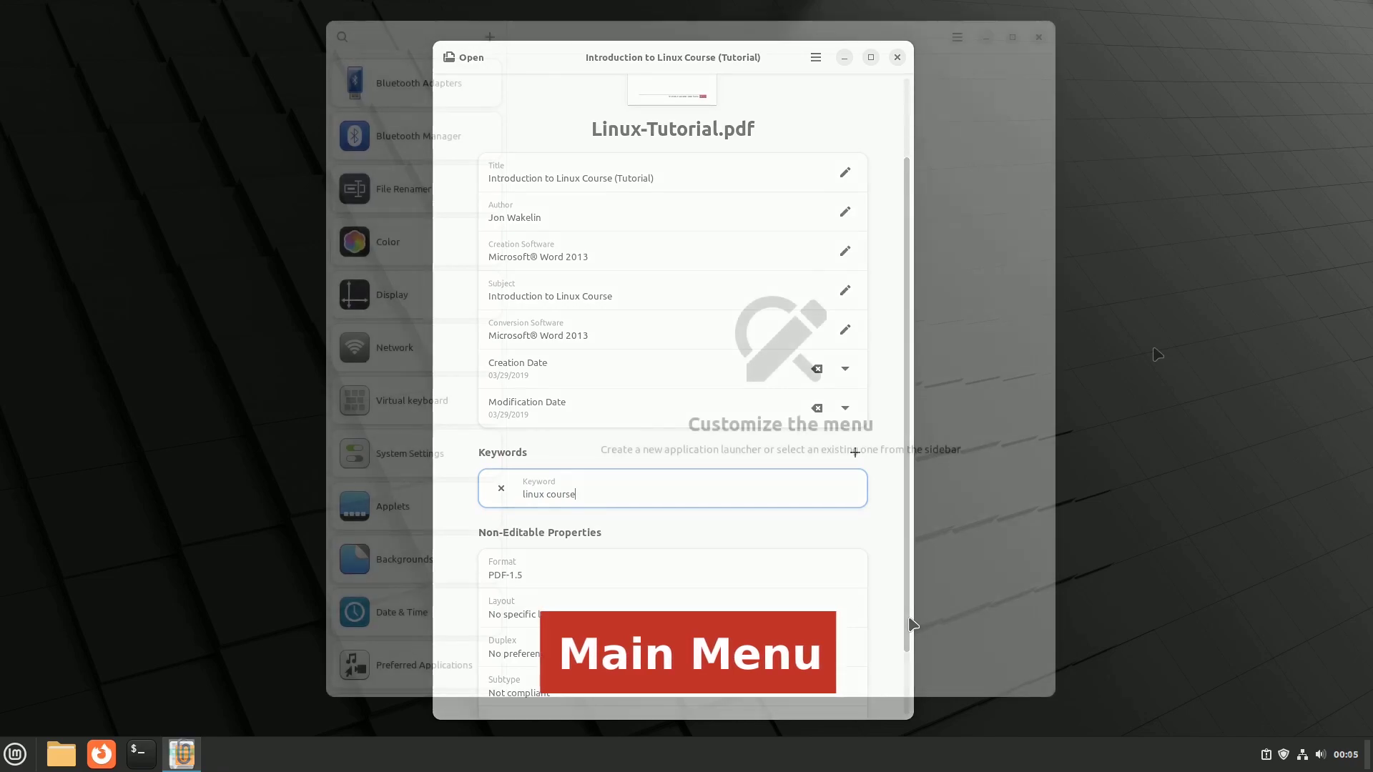
scroll(435, 226, "down", 12)
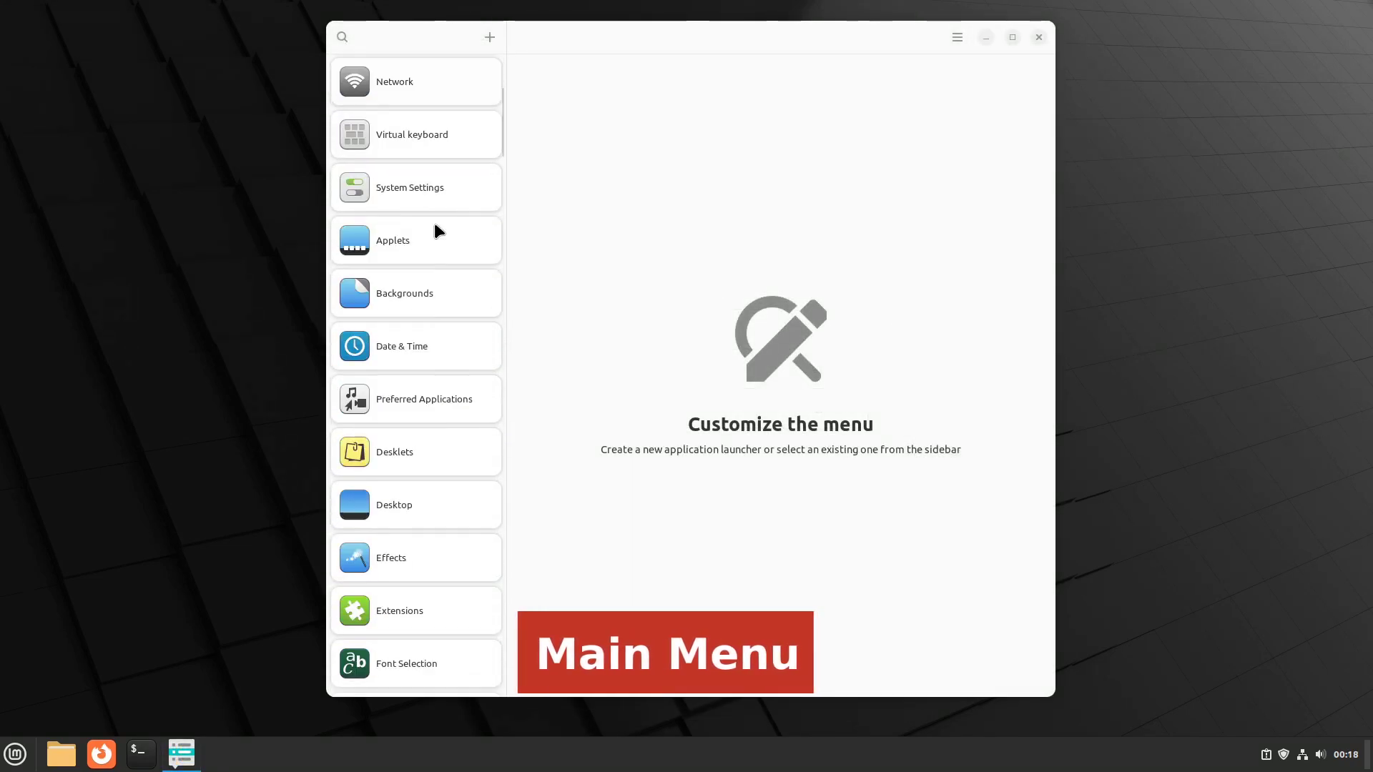
scroll(436, 226, "down", 9)
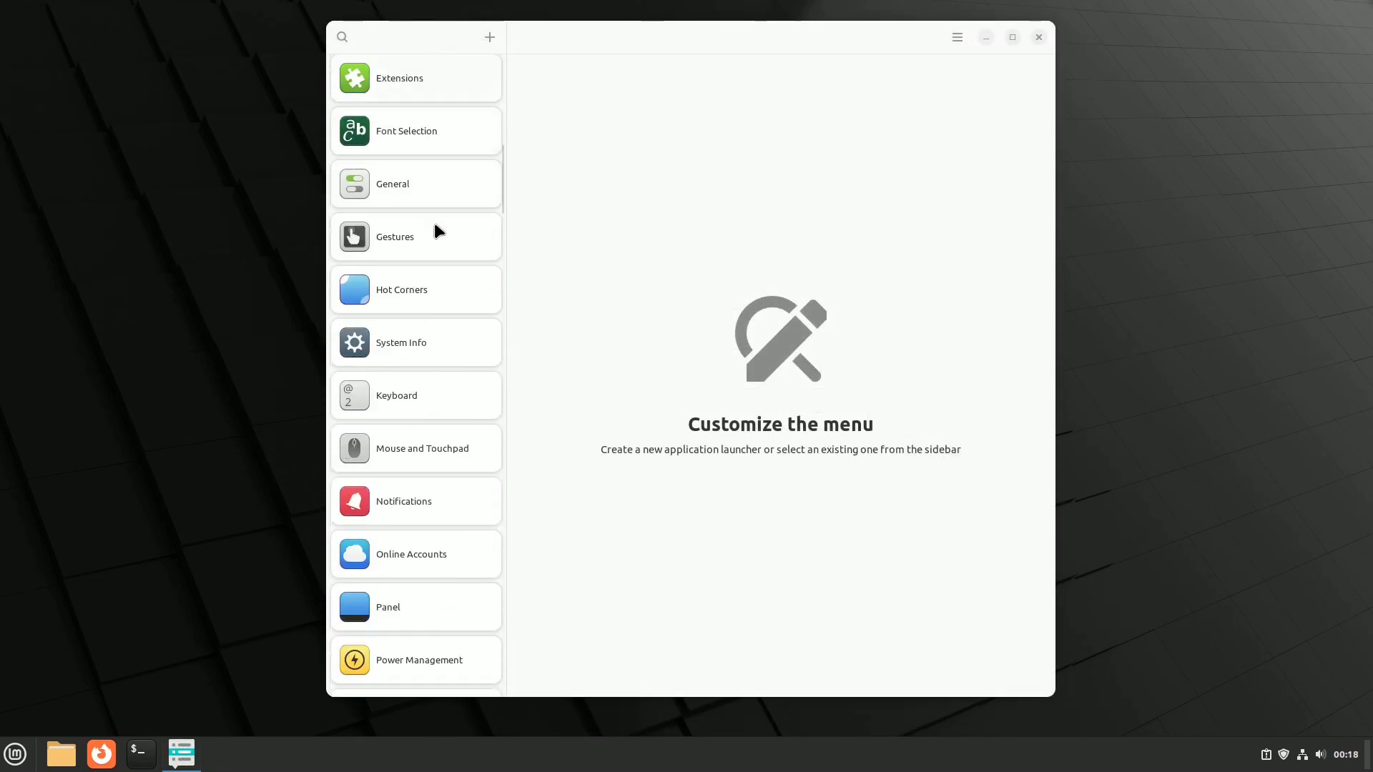
scroll(436, 227, "down", 14)
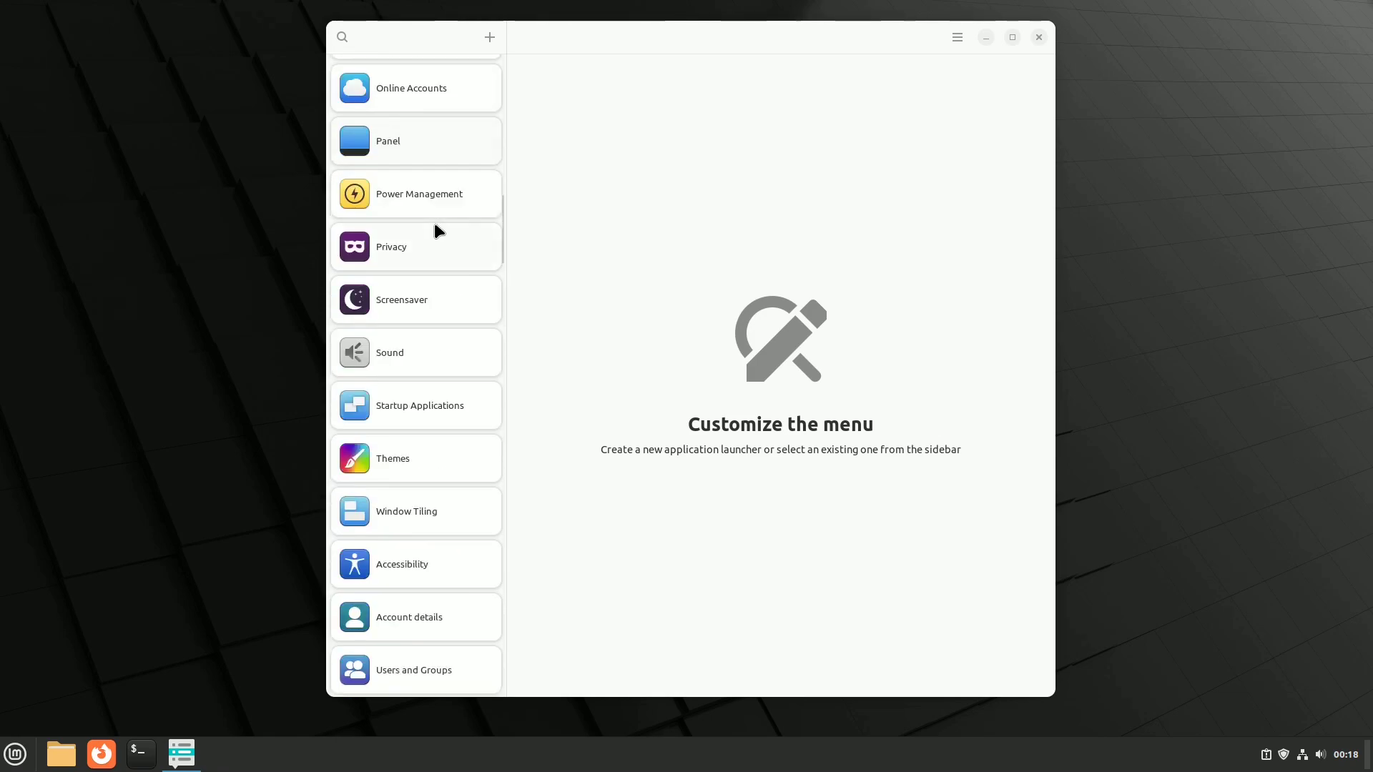
scroll(438, 229, "down", 10)
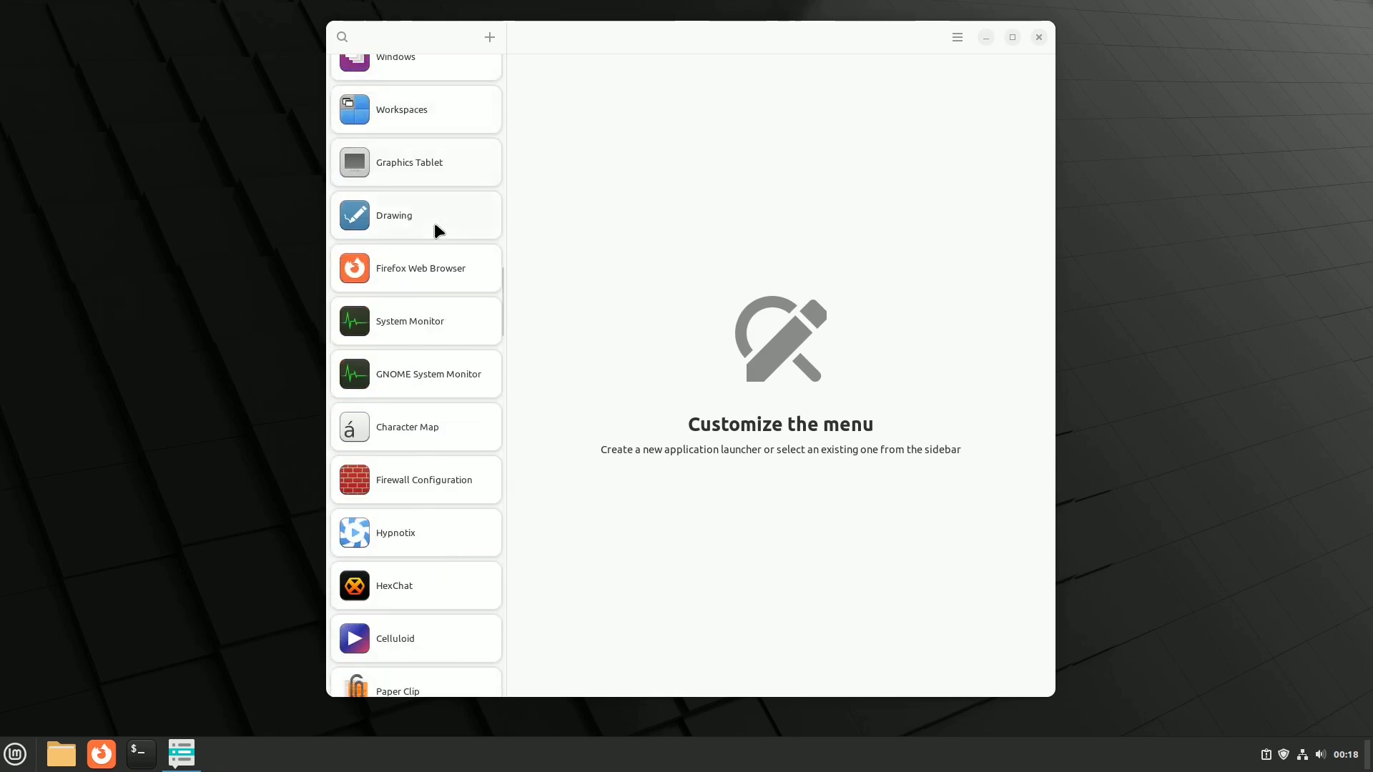
scroll(436, 228, "down", 6)
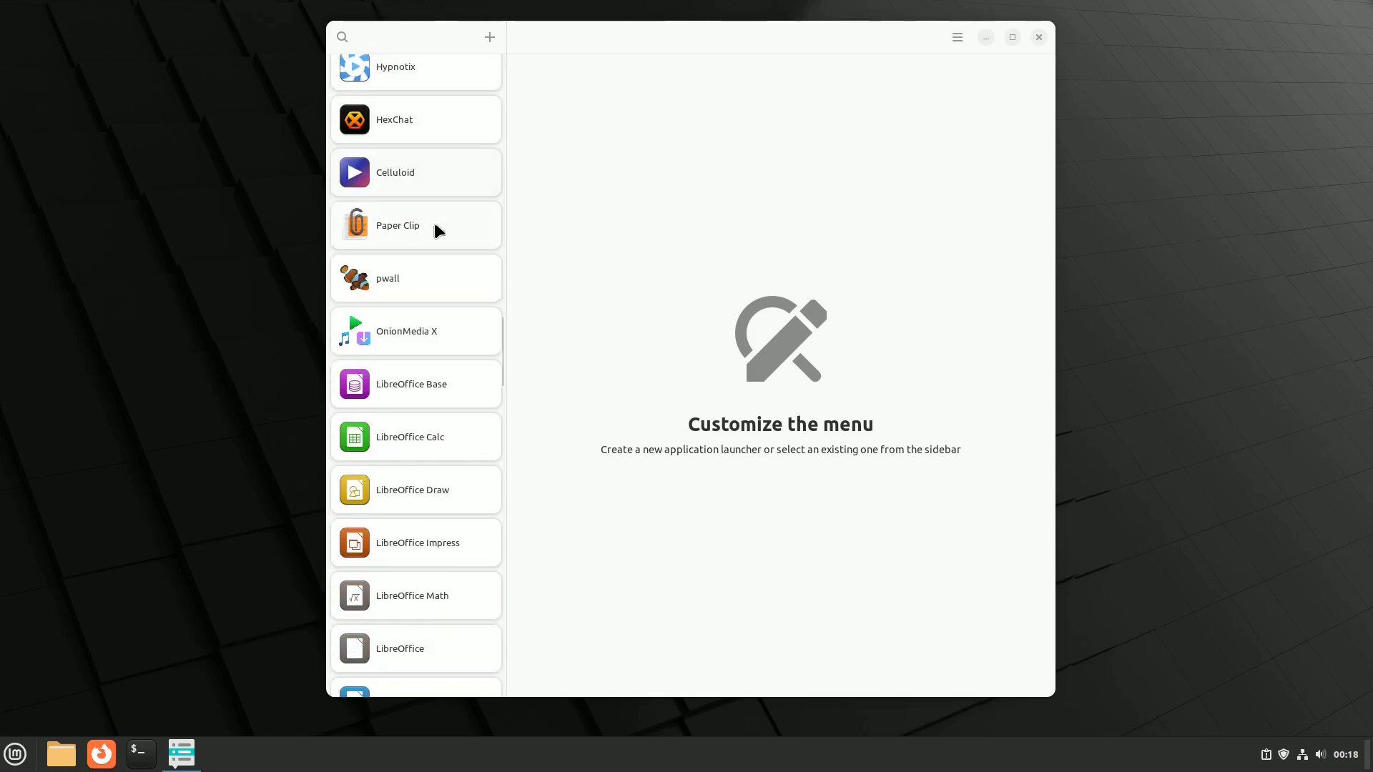
scroll(436, 228, "down", 9)
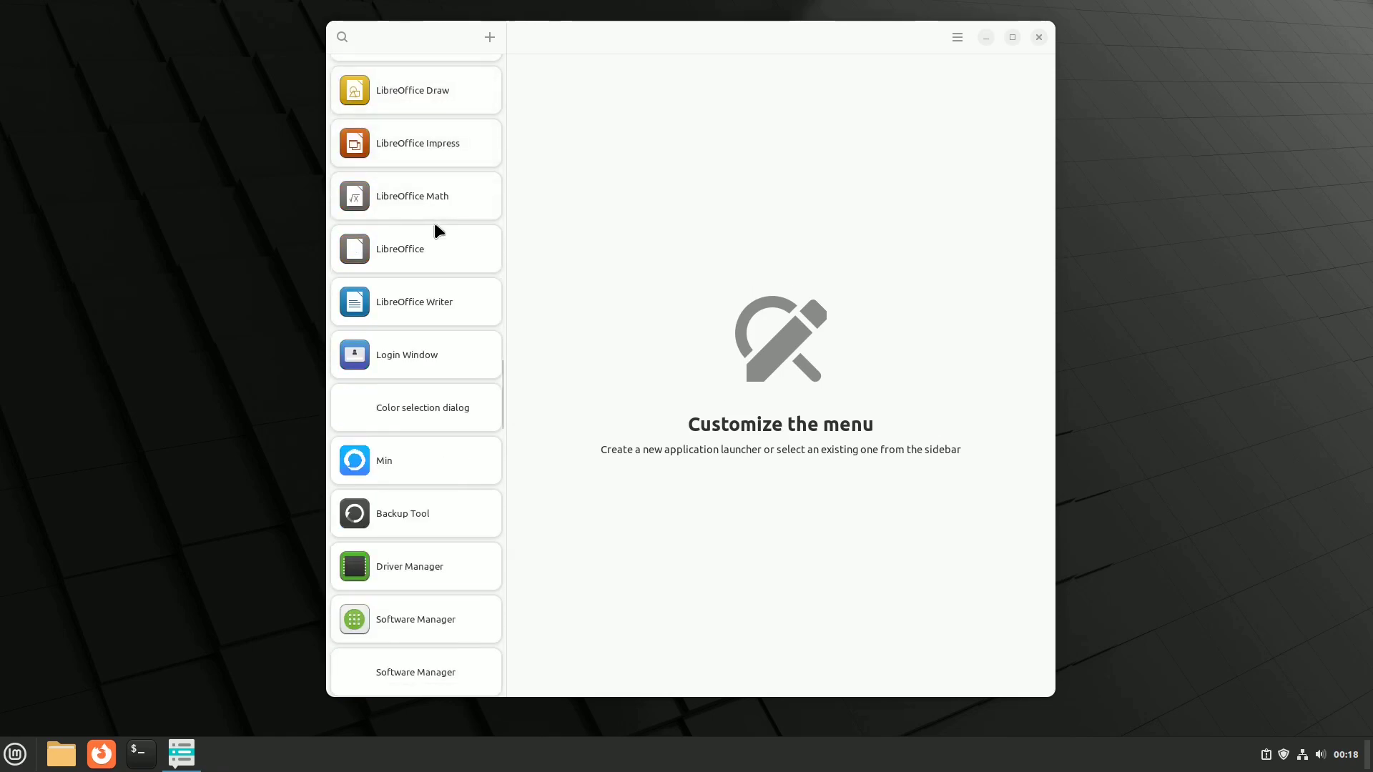
scroll(438, 230, "down", 11)
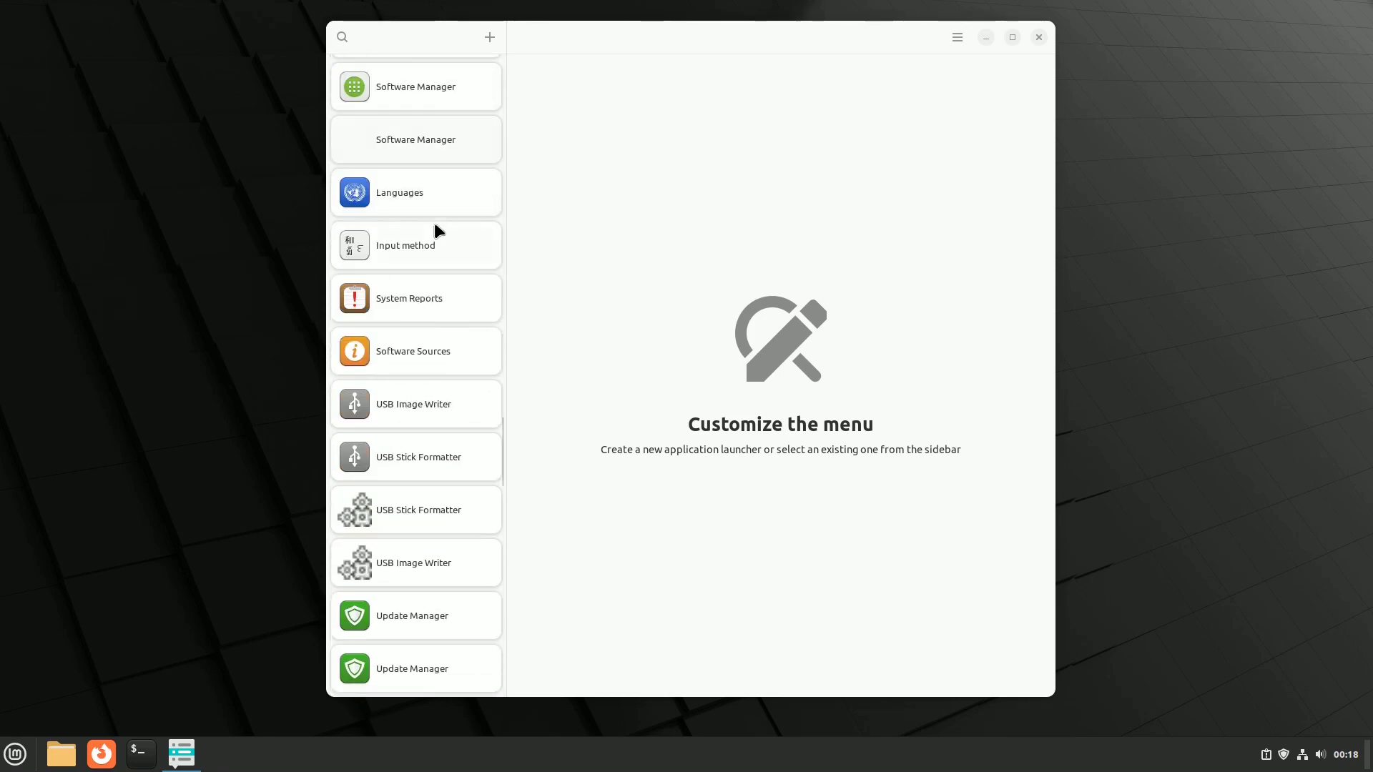
scroll(438, 231, "down", 11)
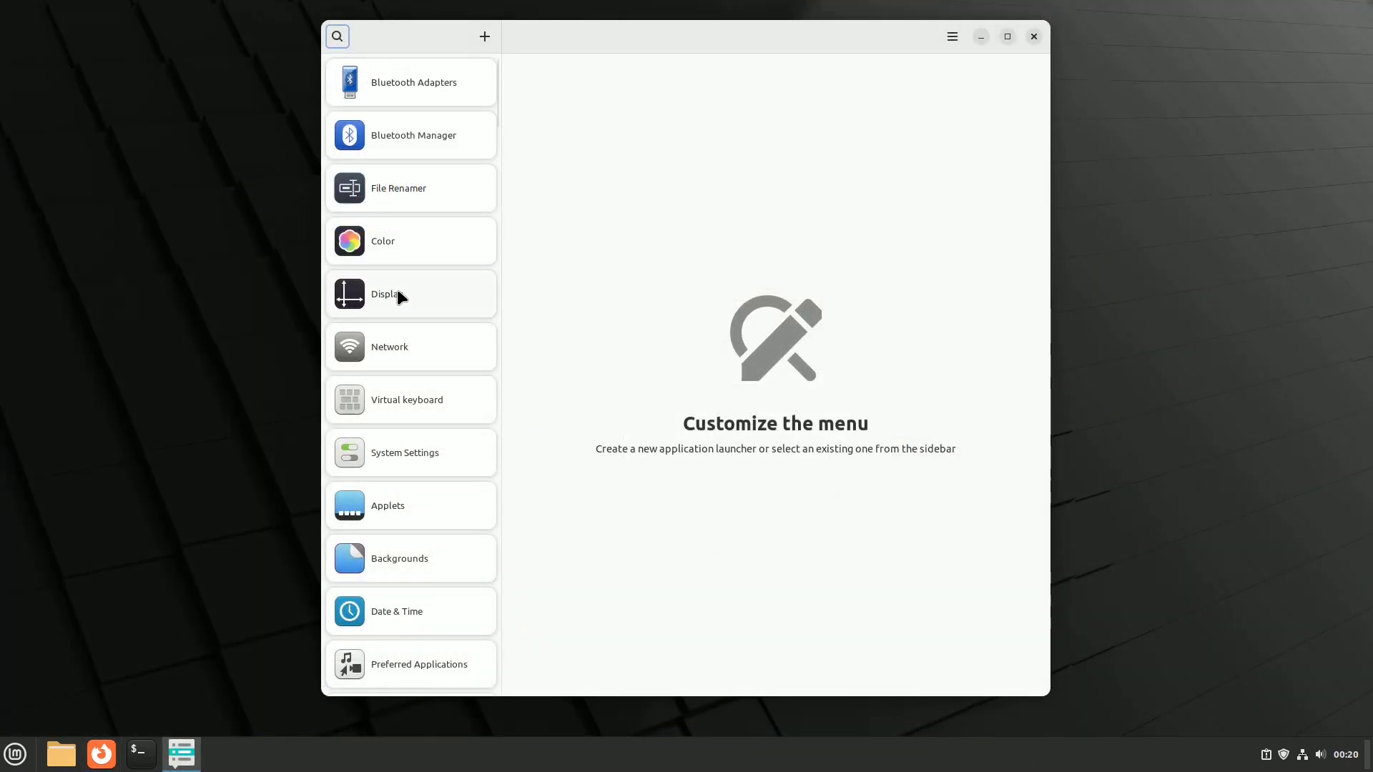
Step: Select the Celluloid launcher and change its name to Video
left_click(398, 291)
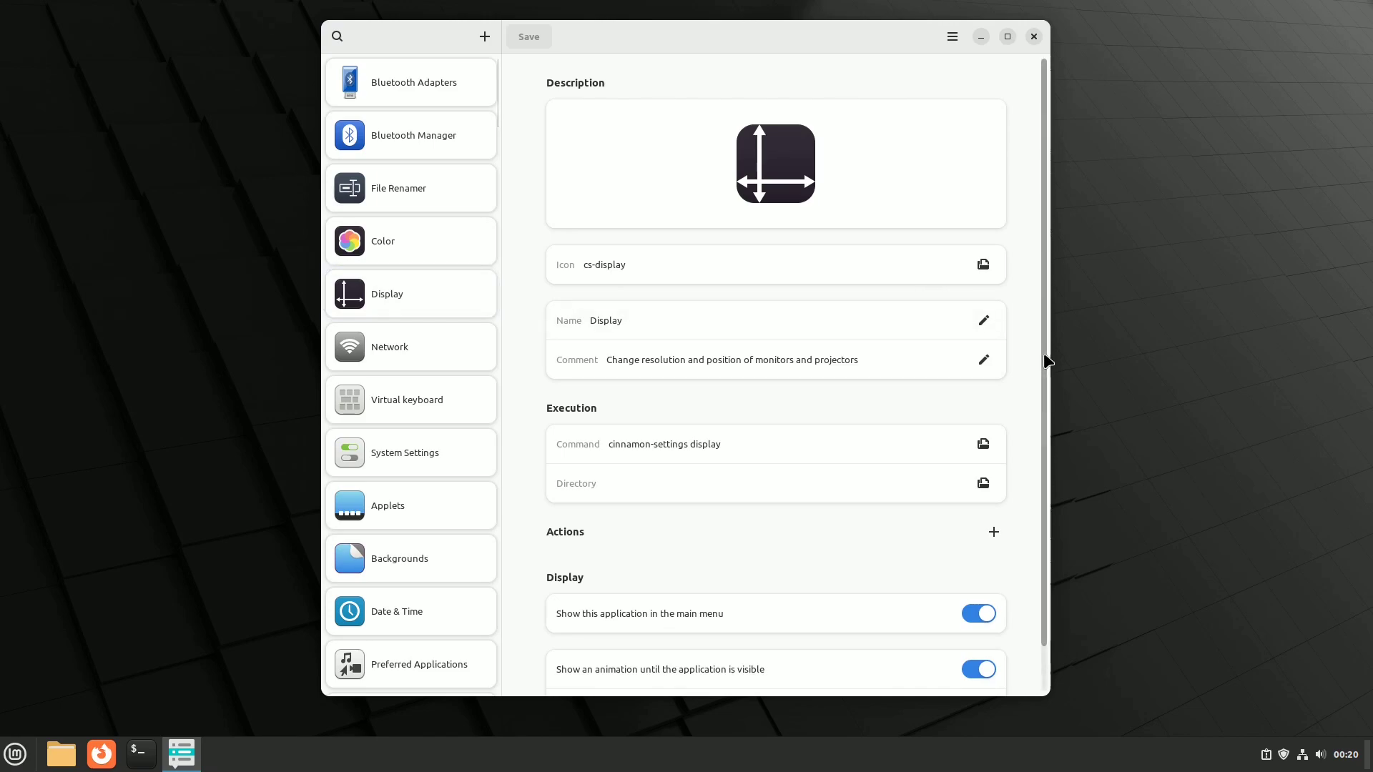
scroll(1046, 360, "down", 2)
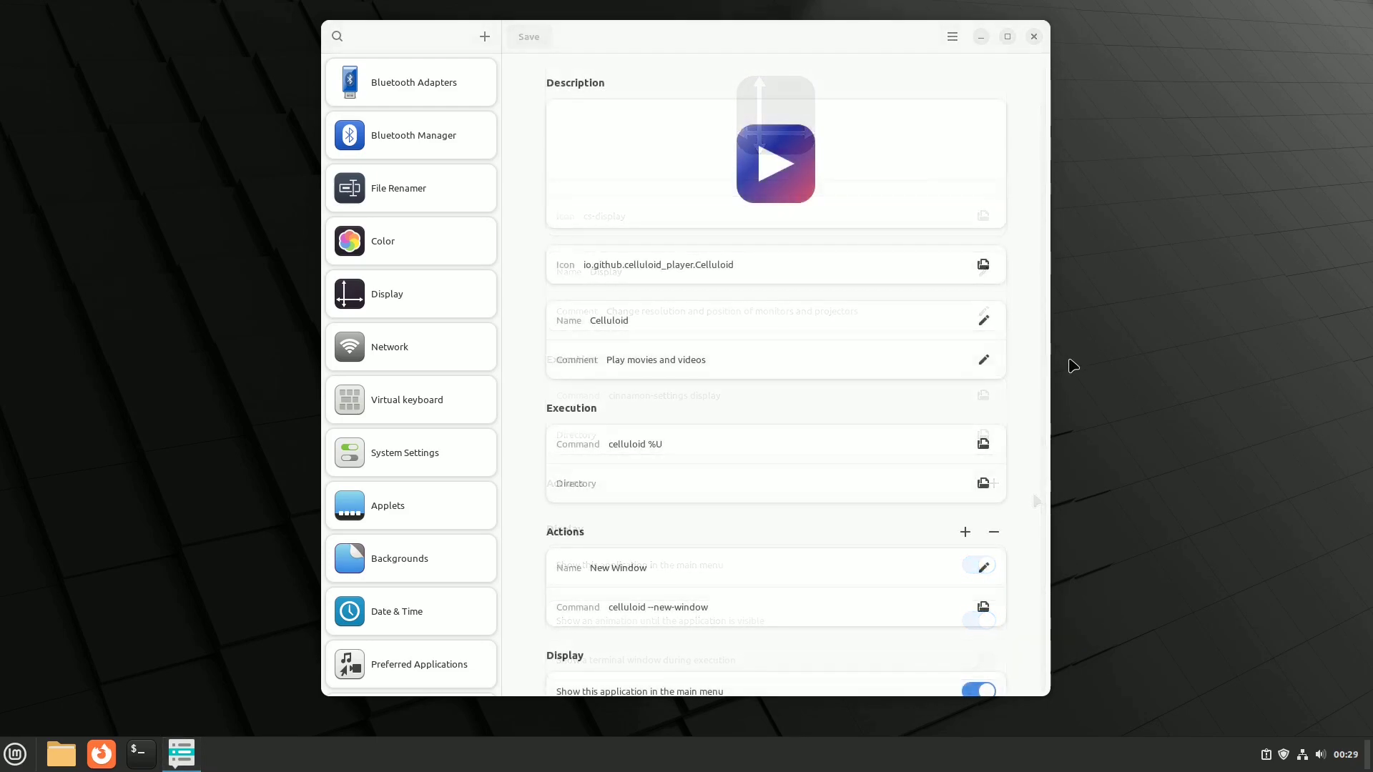
left_click(984, 315)
left_click_drag(658, 320, 586, 316)
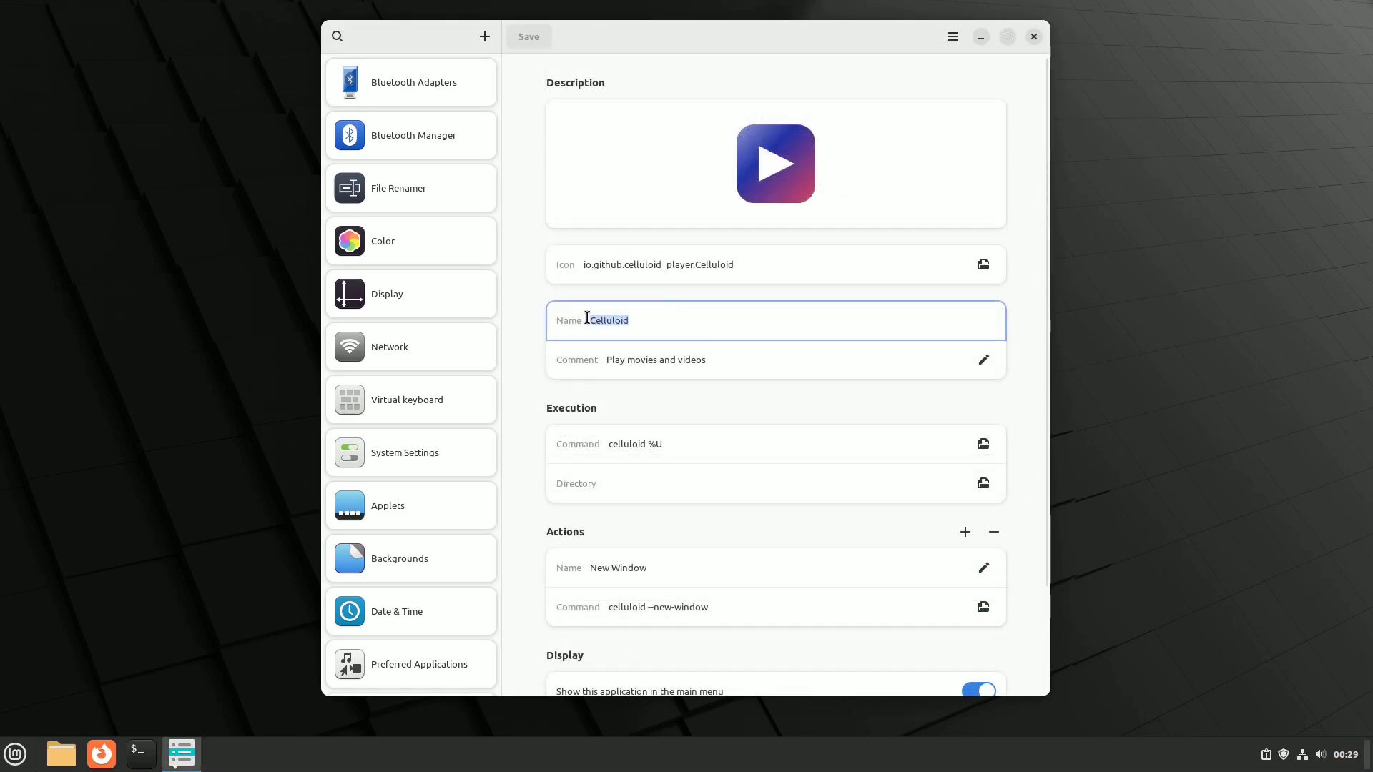
type("Video")
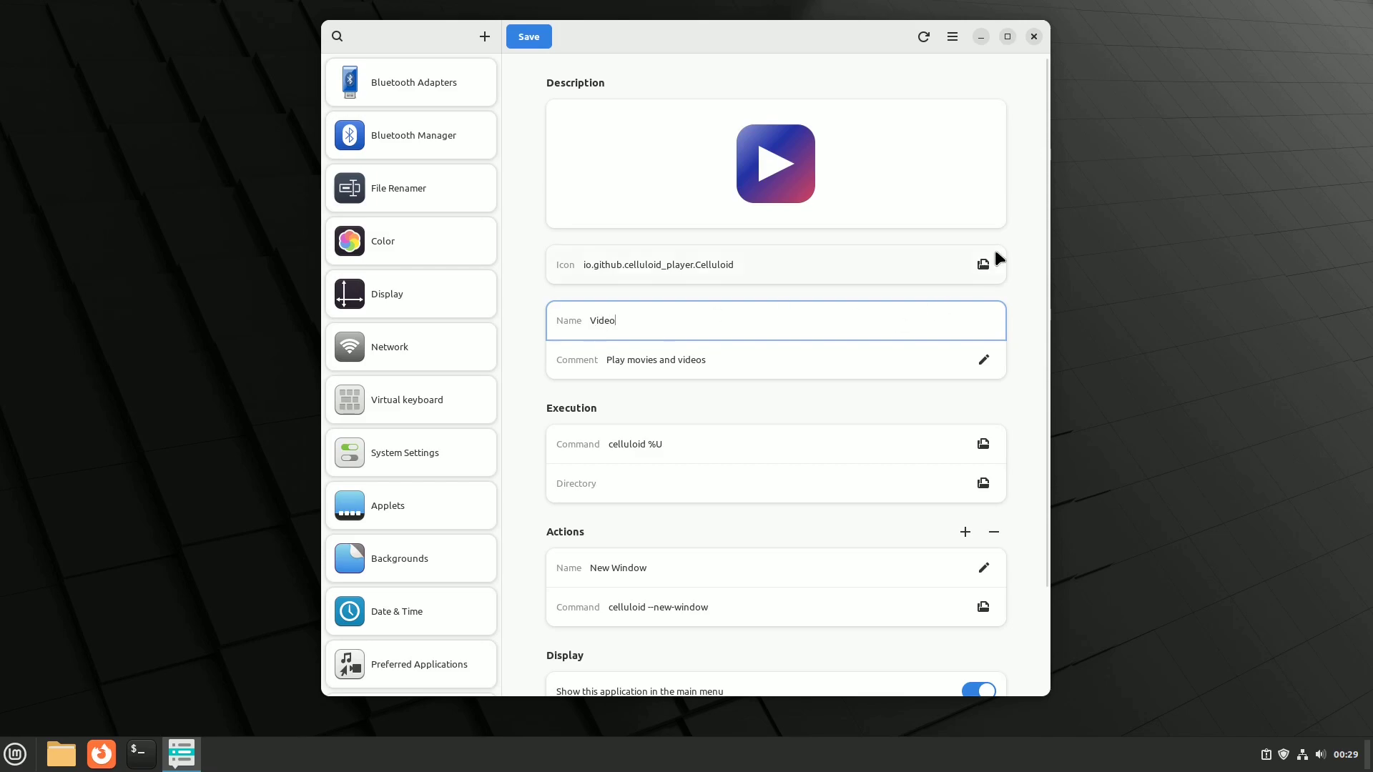
Step: Set icon.png from Pictures as the launcher icon and hide it from the main menu
left_click(983, 265)
left_click(445, 333)
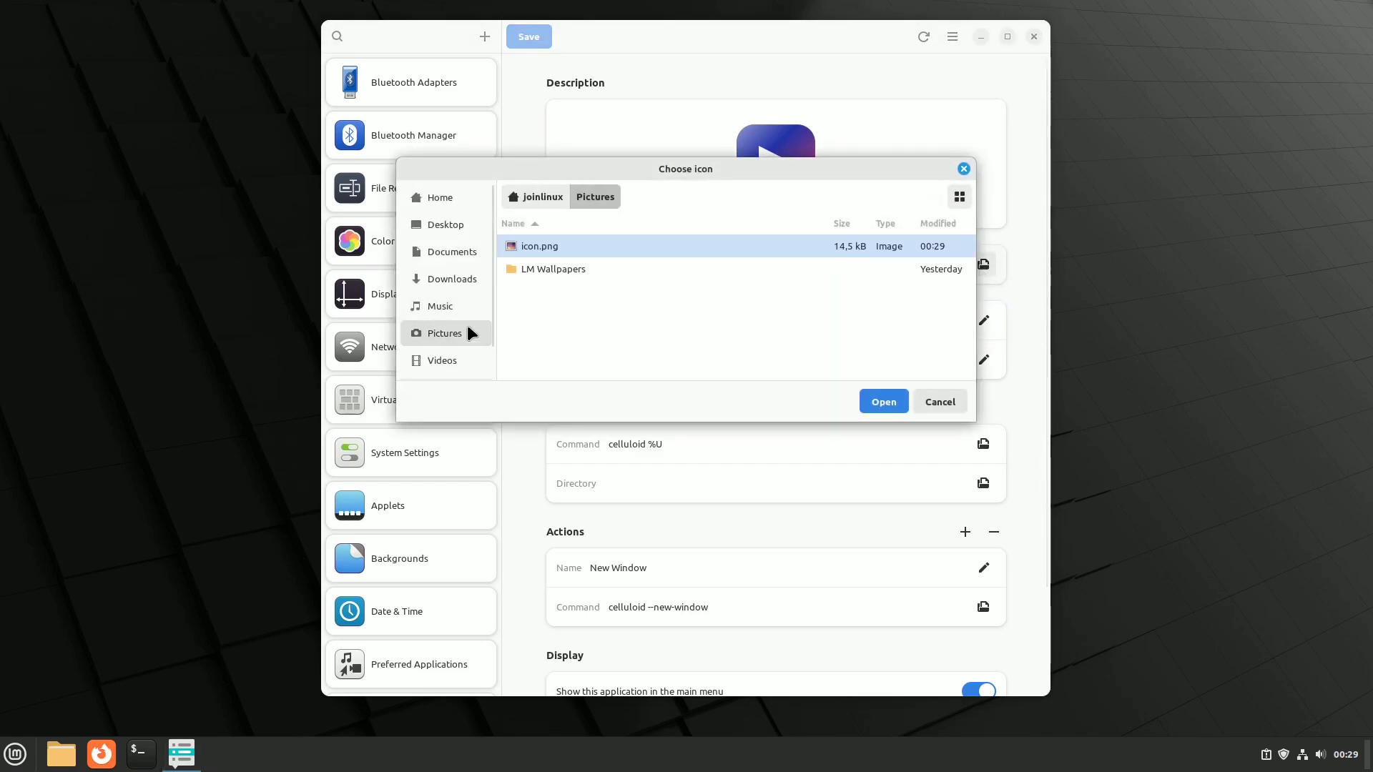
left_click(884, 402)
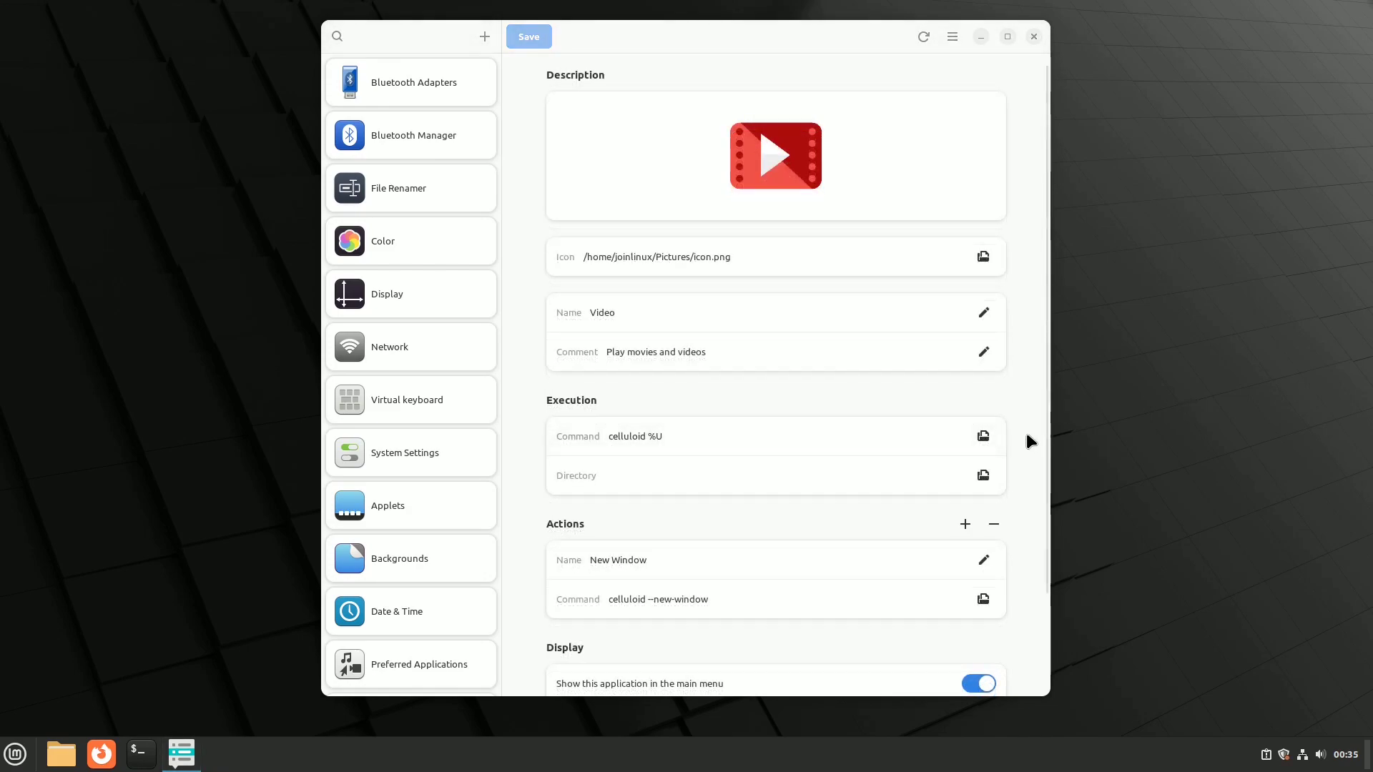
scroll(1027, 432, "down", 3)
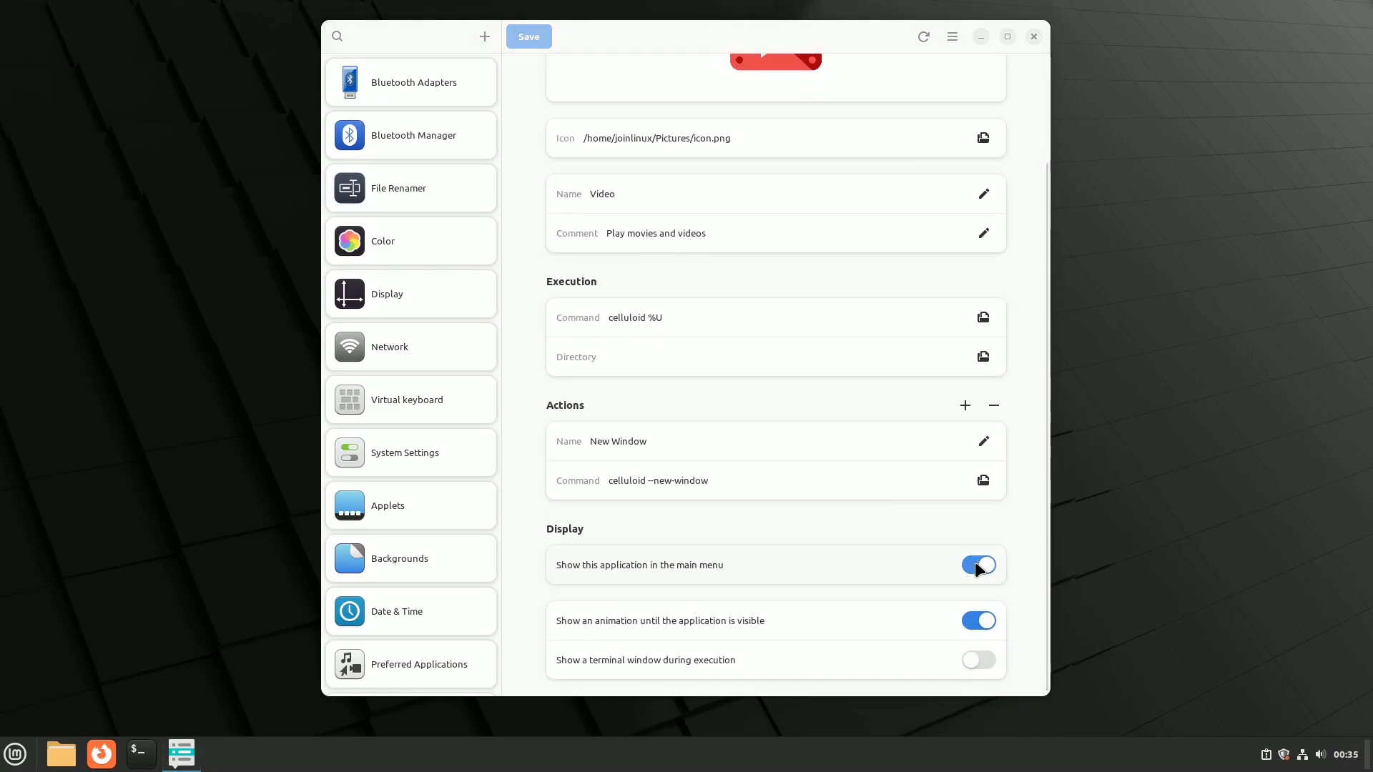
left_click(977, 565)
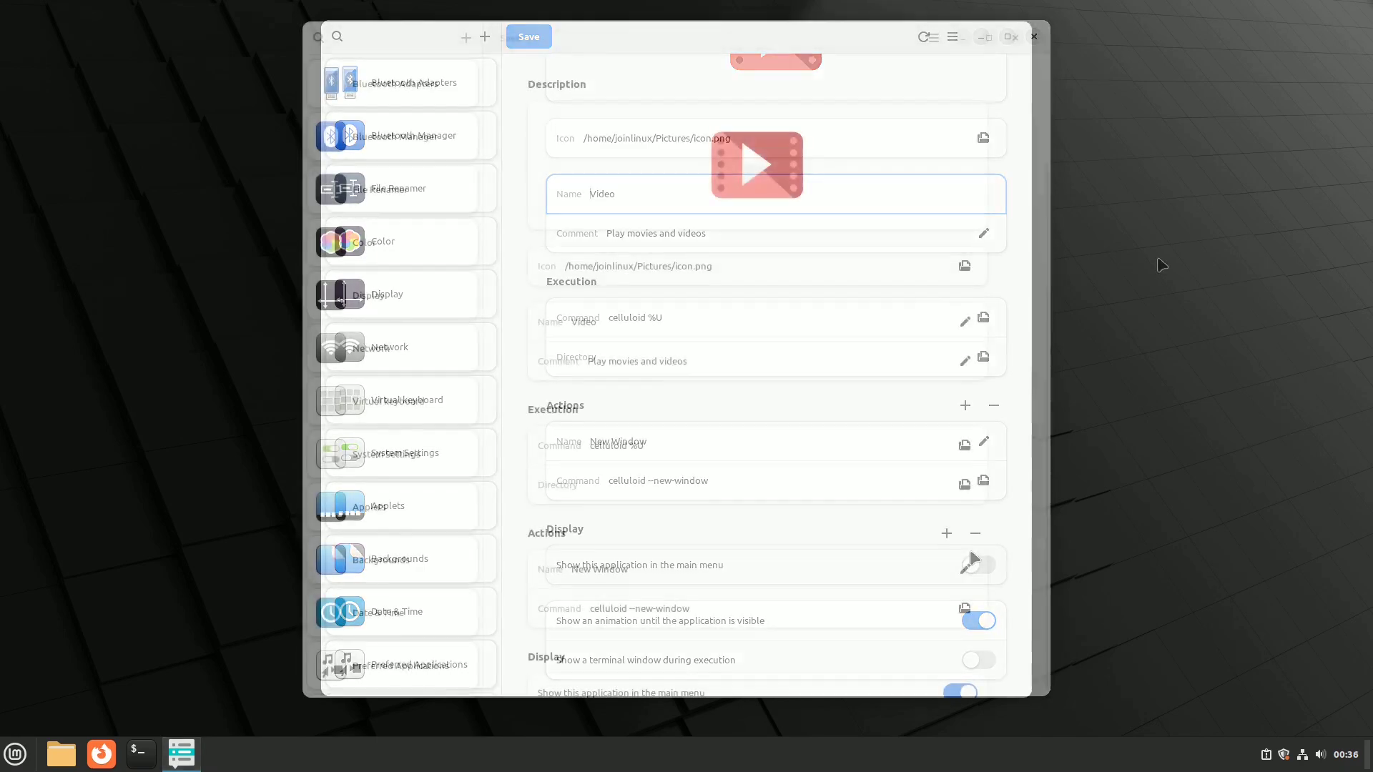
Step: Reset the launcher back to its original Celluloid settings
left_click(933, 39)
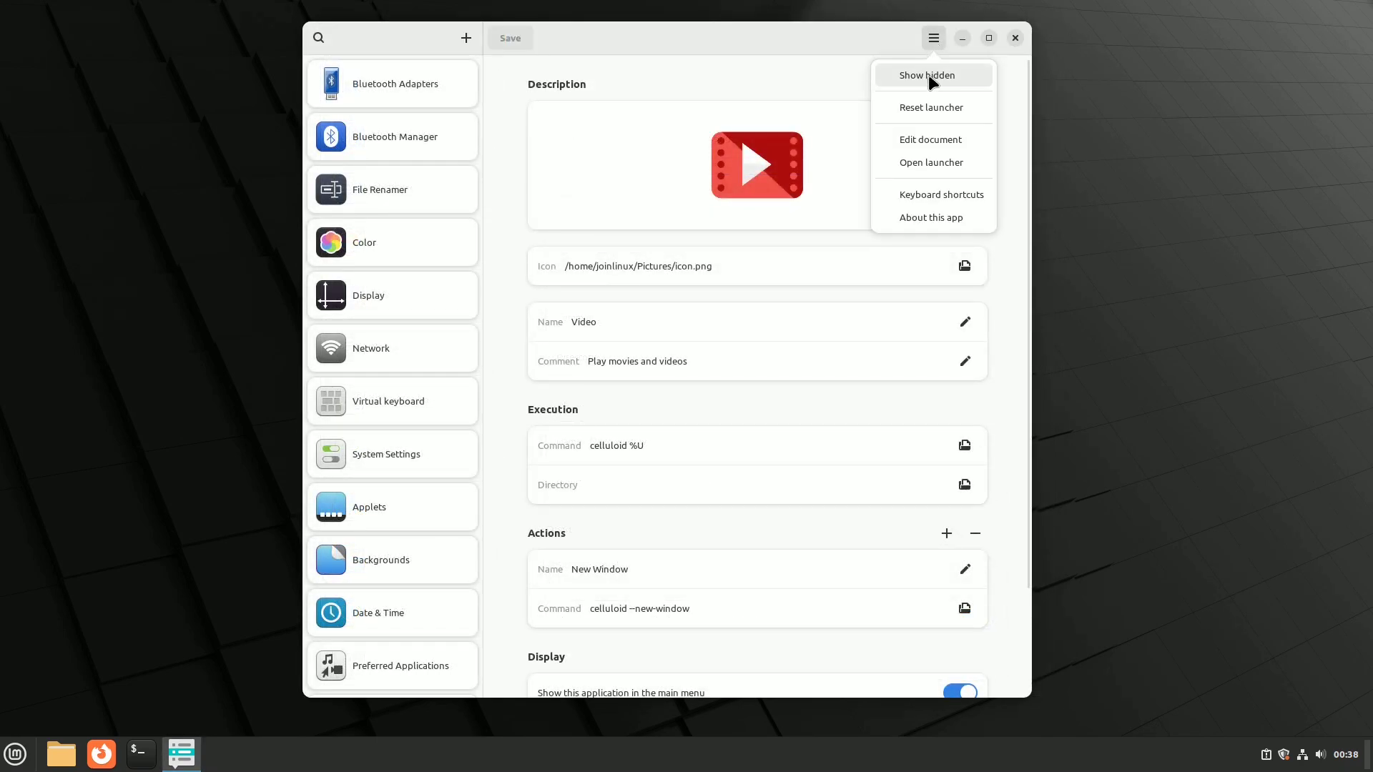
left_click(934, 108)
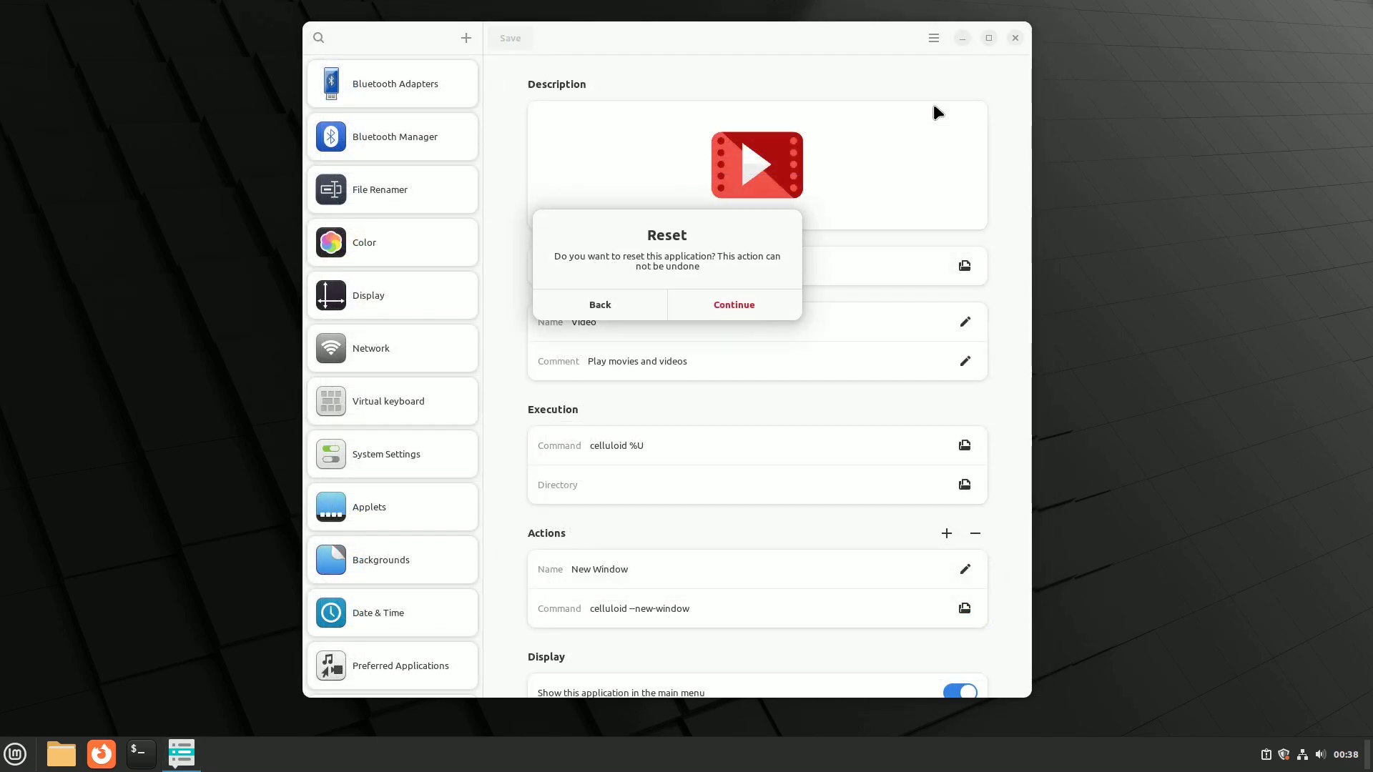
left_click(751, 304)
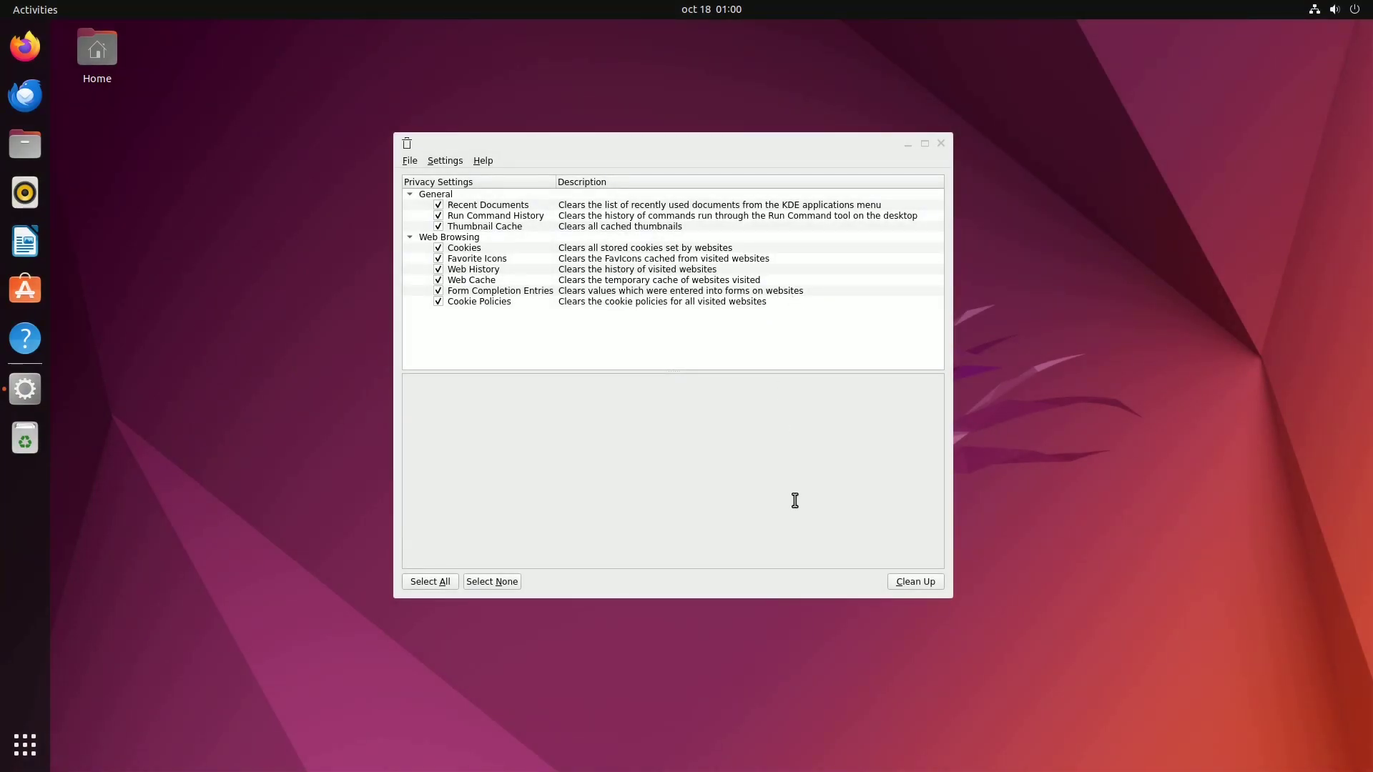
Step: Run Clean Up on all checked privacy items and confirm the deletion warning
left_click(902, 583)
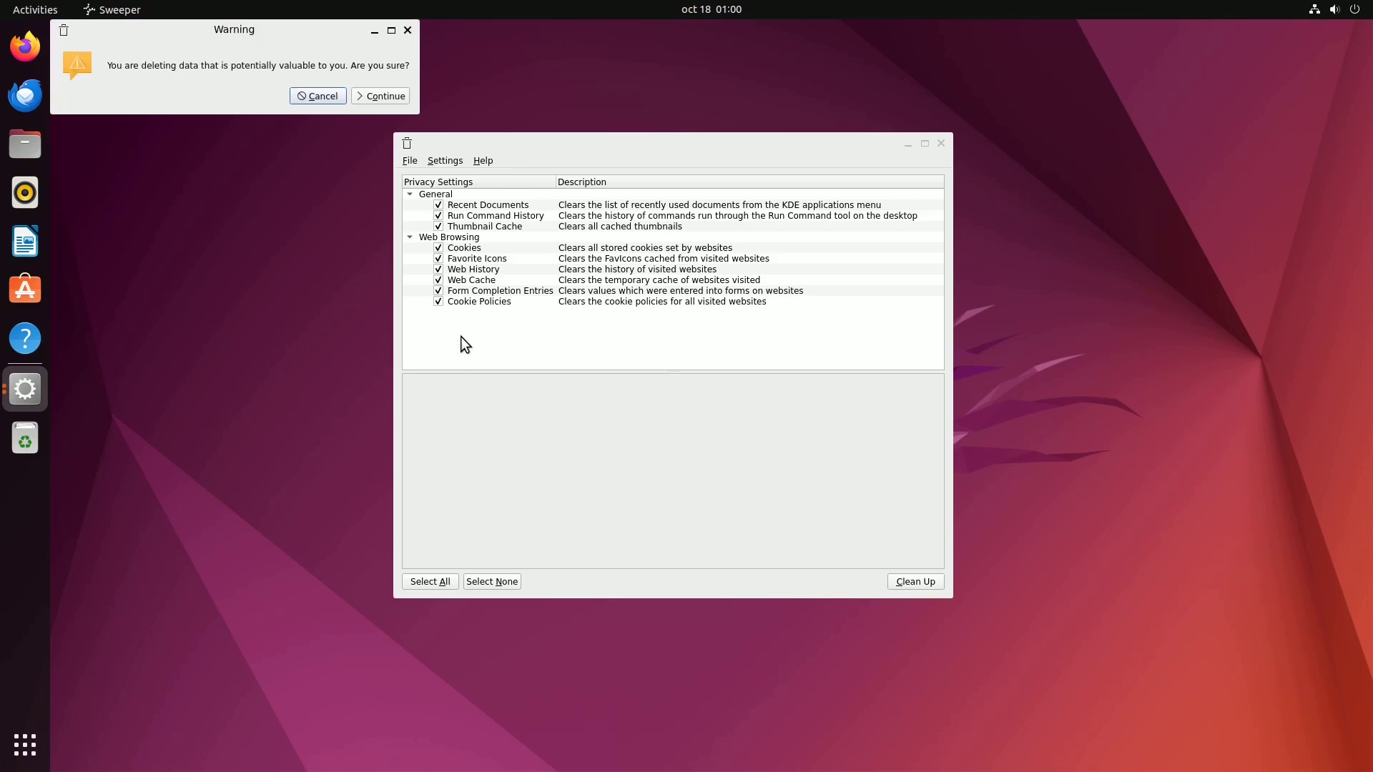
left_click_drag(272, 33, 720, 434)
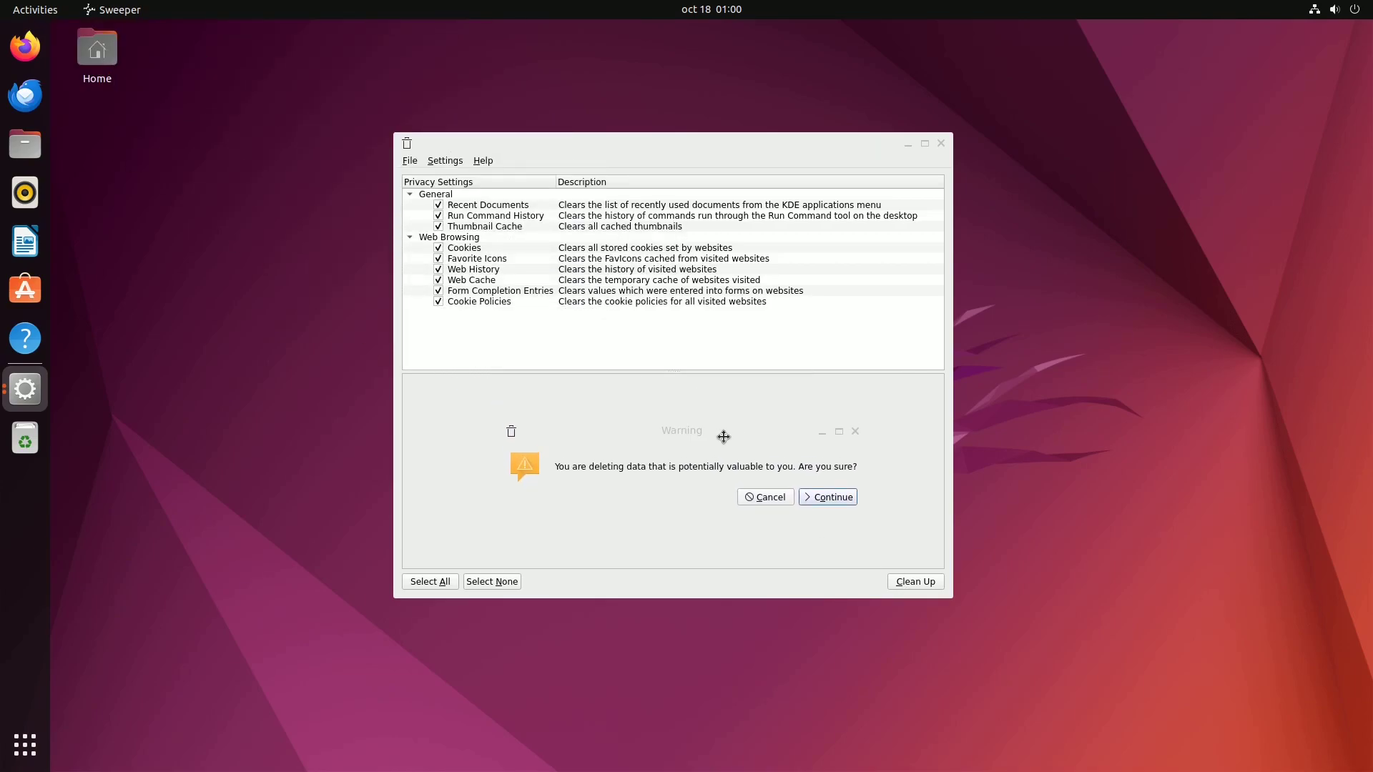
left_click(831, 497)
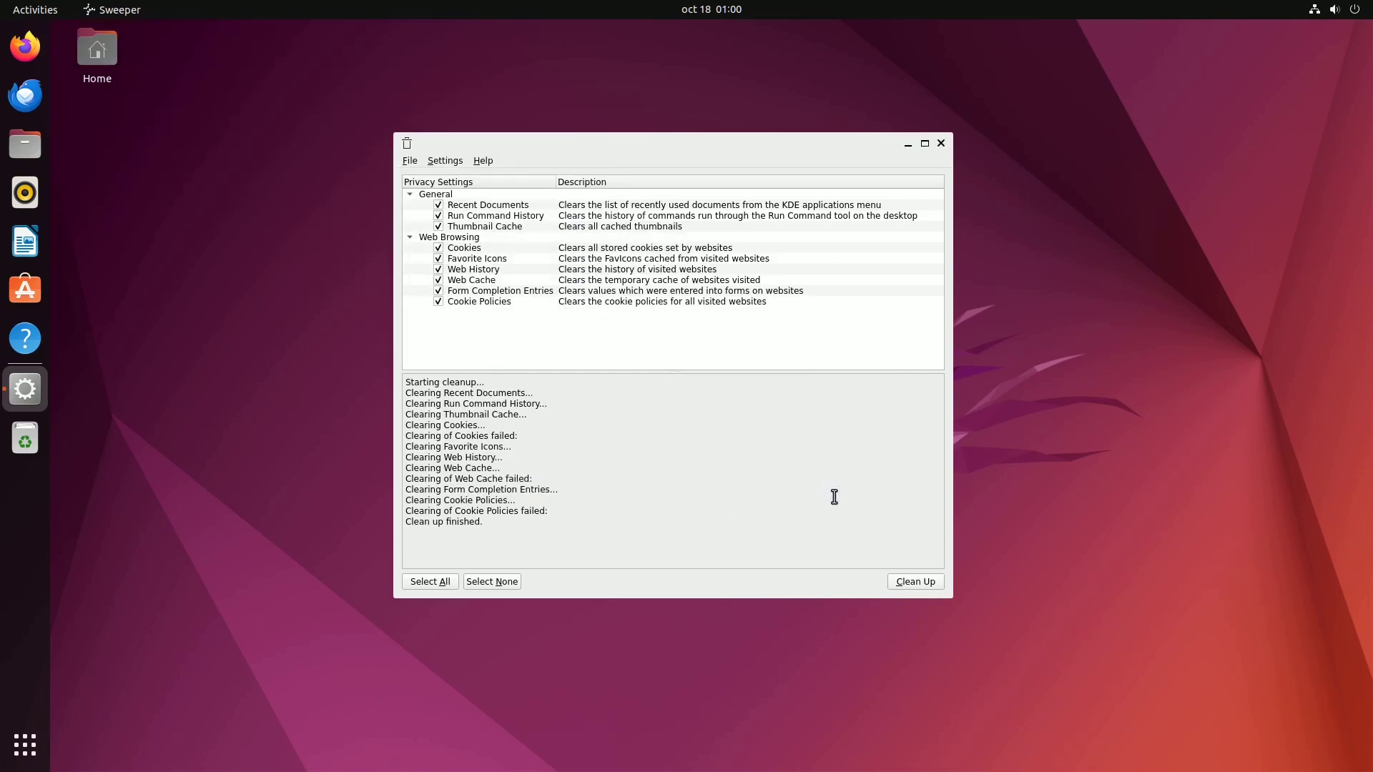